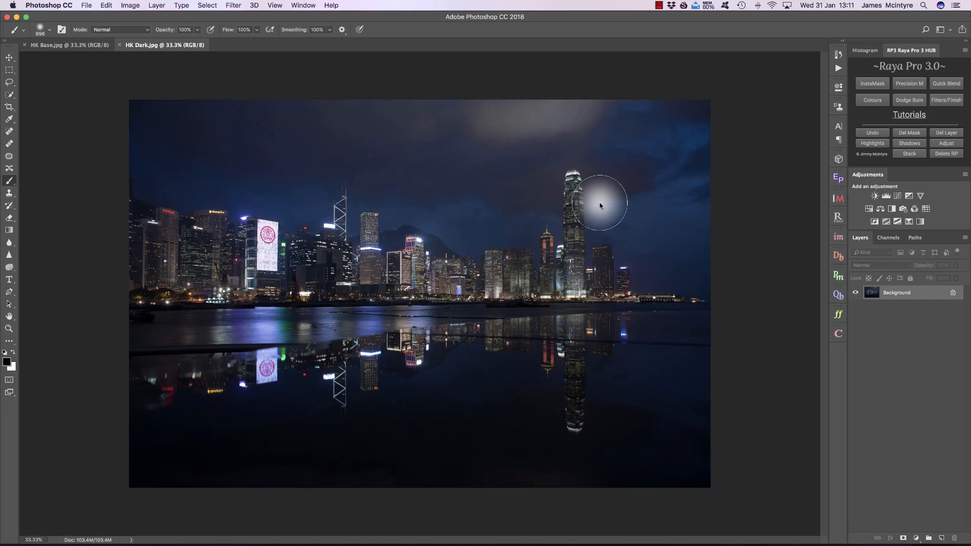
Compare the bright HK Base.jpg and darker HK Dark.jpg exposures by alternating between the two documents.
left_click(61, 45)
left_click(158, 46)
left_click(66, 45)
left_click(149, 45)
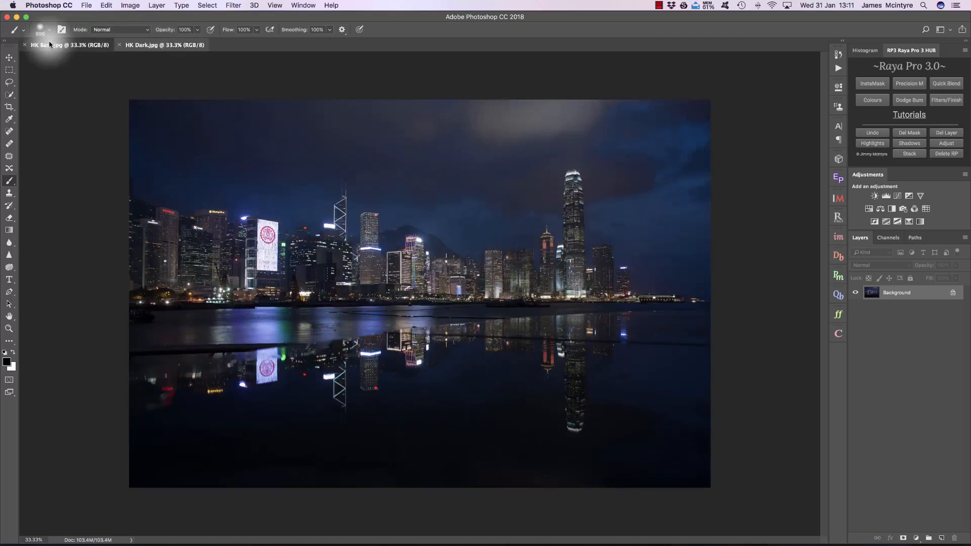
left_click(50, 45)
left_click(162, 45)
left_click(65, 44)
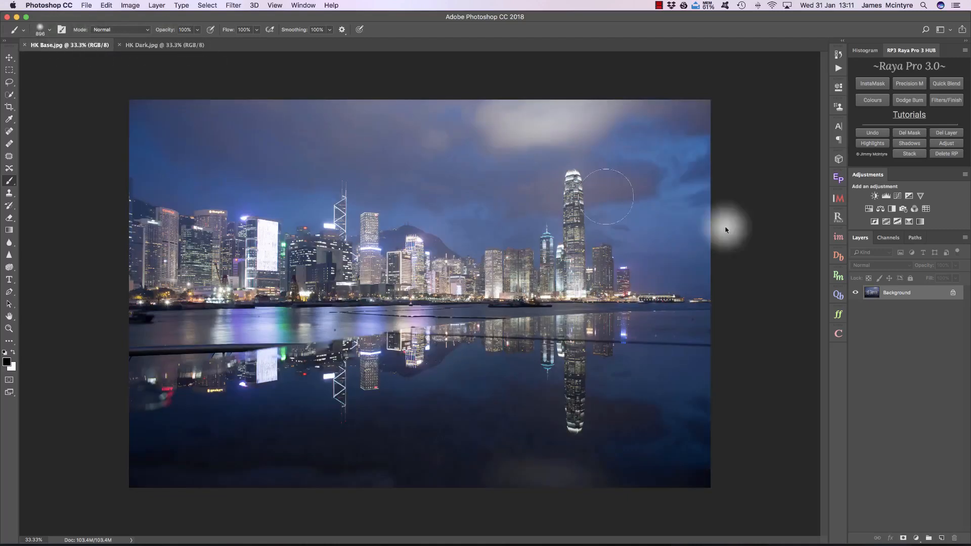
left_click(173, 45)
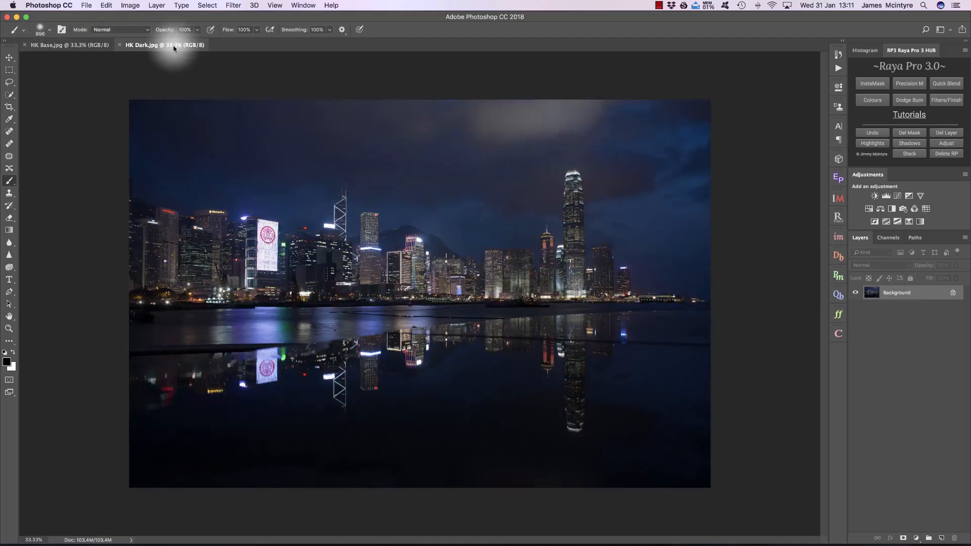
Stack both exposures into one document, unlock the Background layer, and place the bright Background copy beneath the dark layer.
left_click(914, 154)
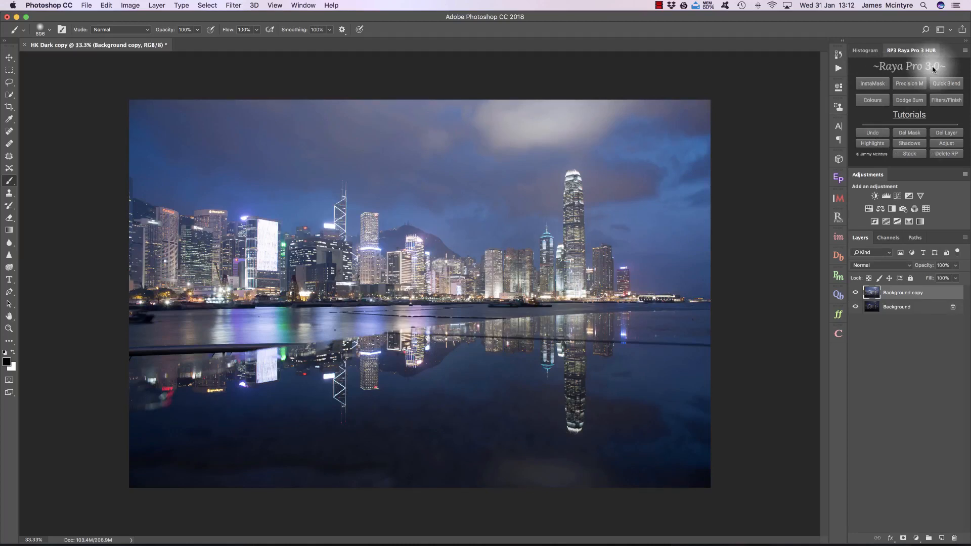
key("super+0")
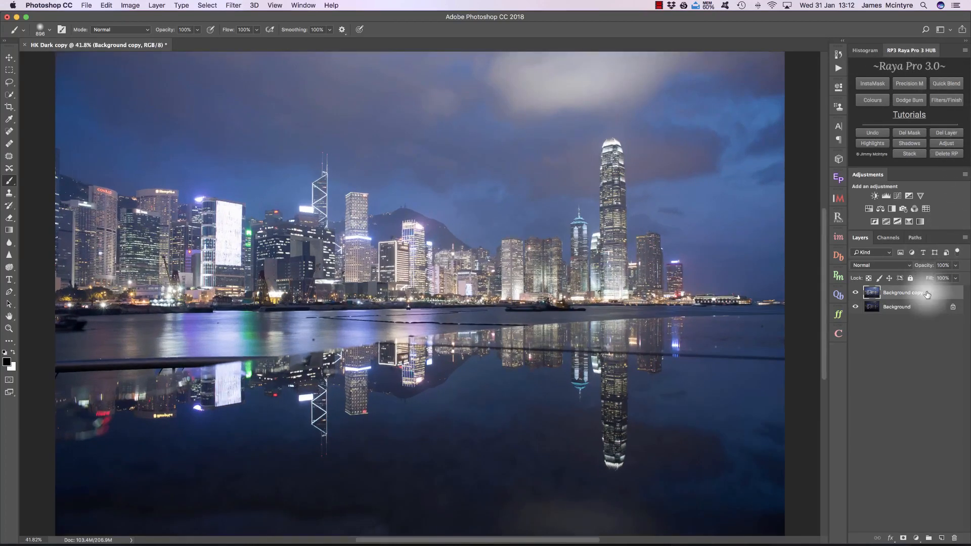
left_click(953, 306)
left_click(934, 293)
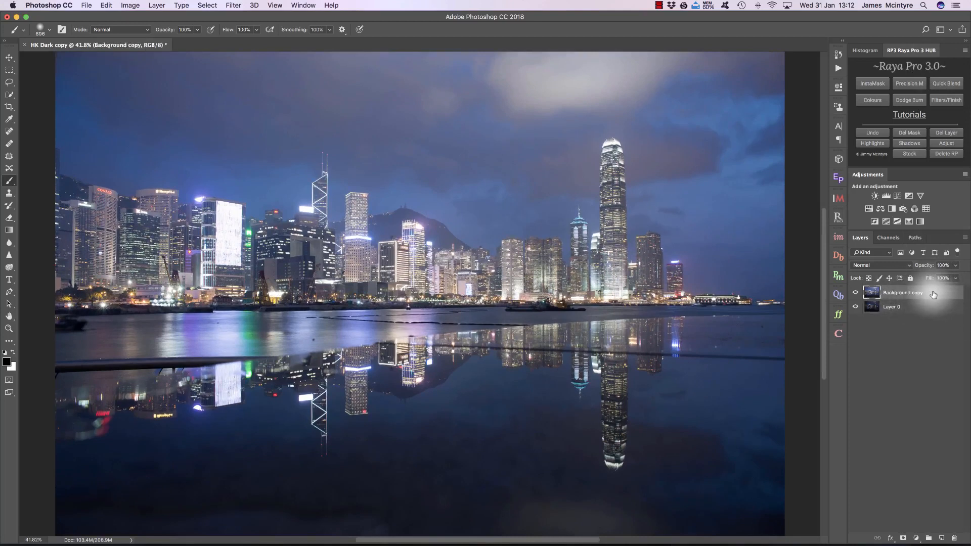
left_click_drag(932, 295, 933, 309)
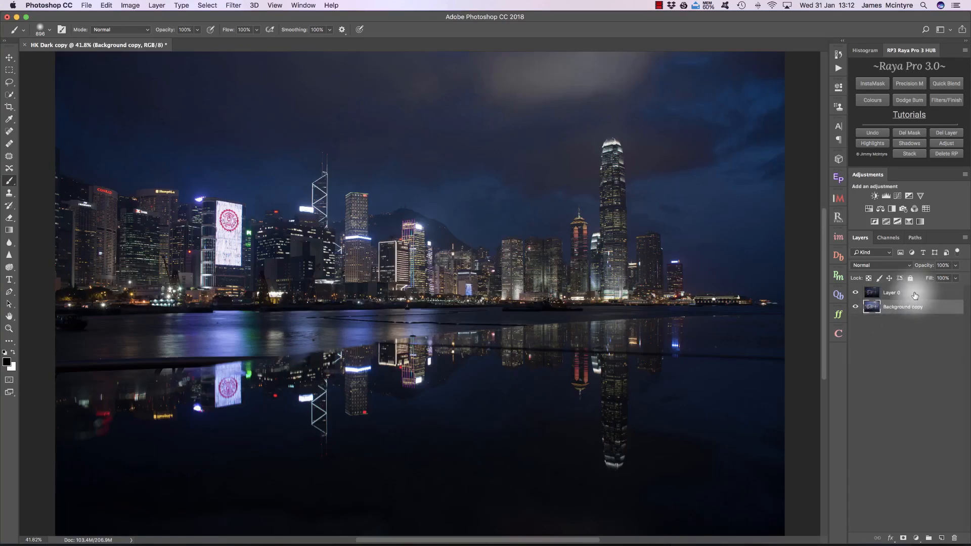
Hide the dark Layer 0, examine the bright exposure's highlights around the billboard and the tall tower's base, and show the layer again.
left_click(894, 294)
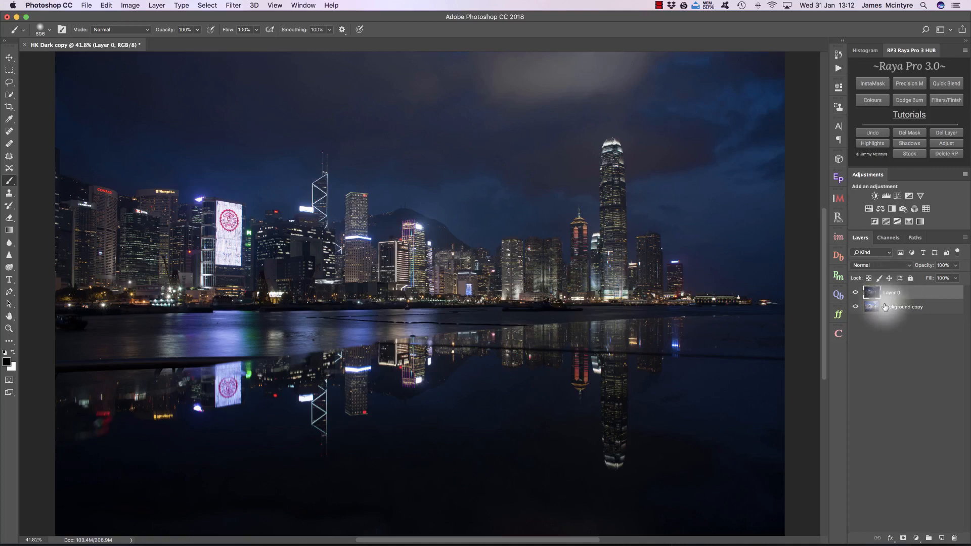
left_click(885, 307)
left_click(895, 296)
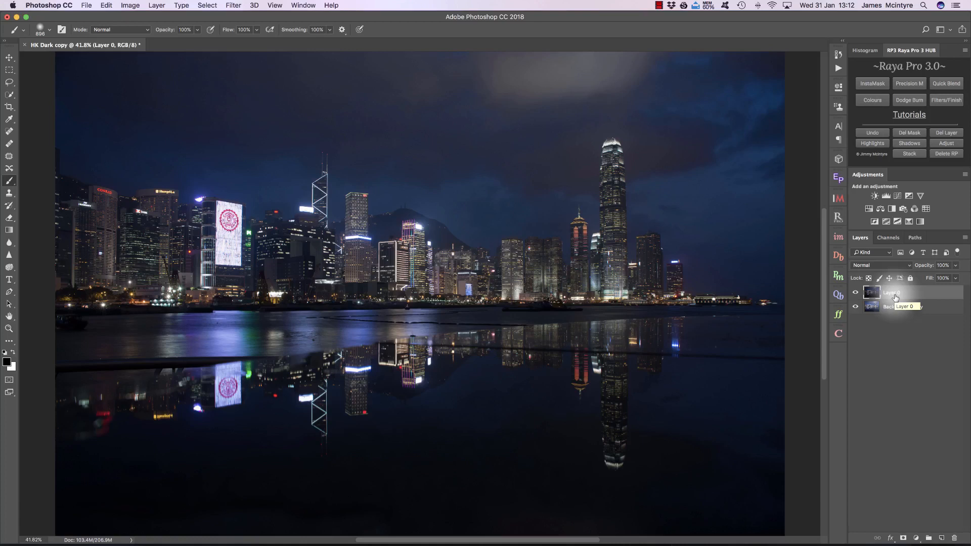
left_click(855, 293)
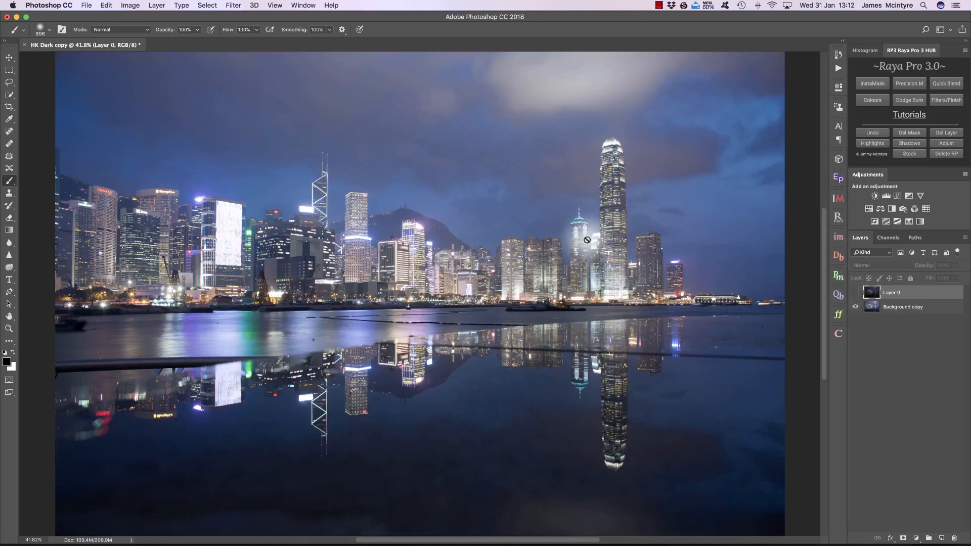
key("z")
left_click_drag(230, 228, 291, 231)
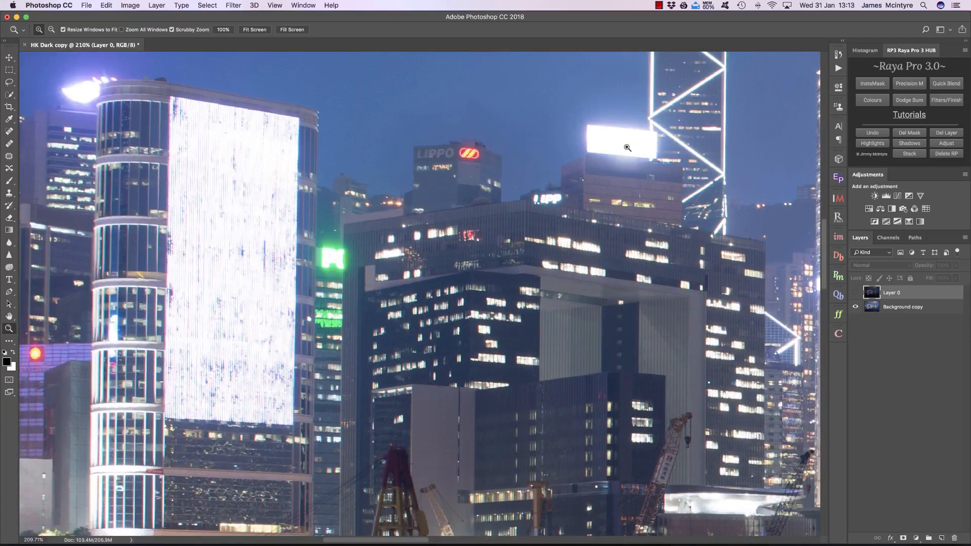
left_click(255, 28)
left_click_drag(618, 294, 617, 295)
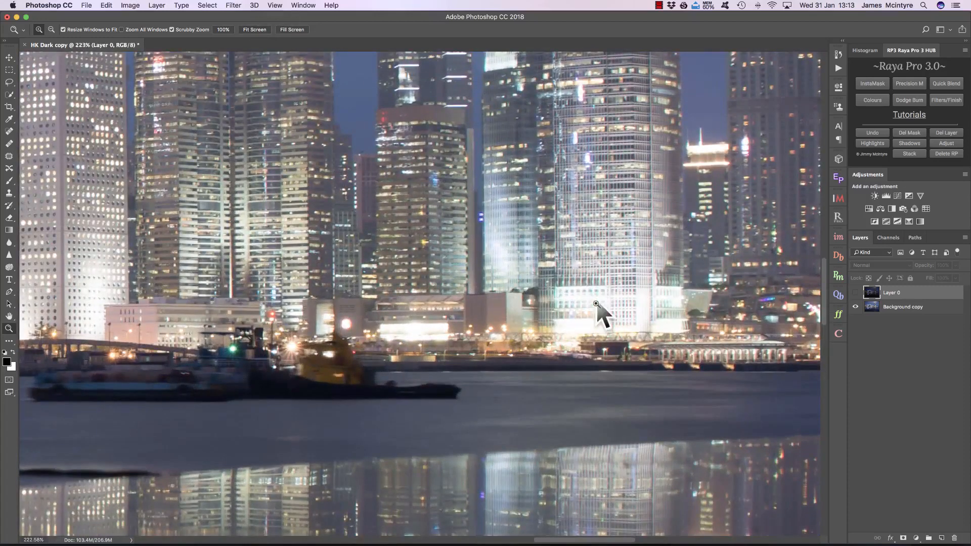
left_click(255, 29)
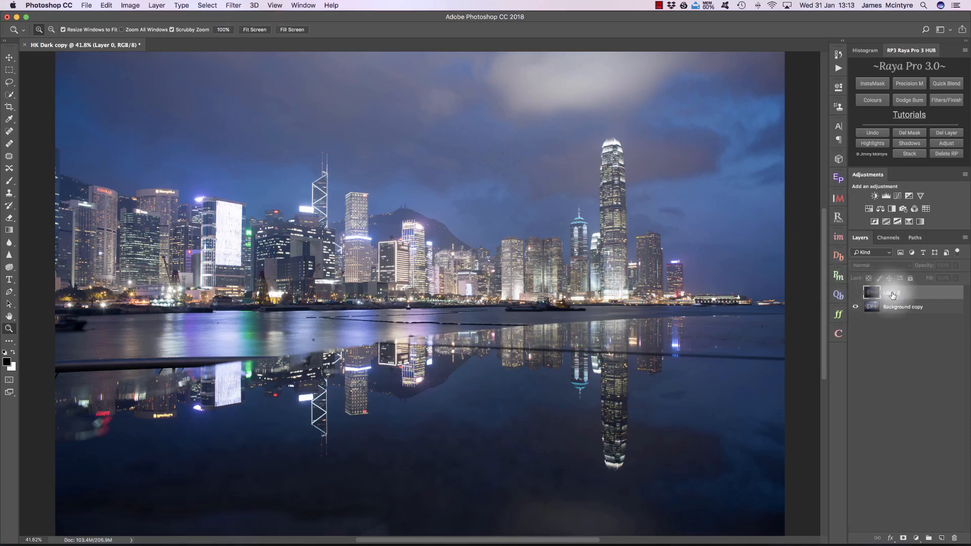
left_click(855, 293)
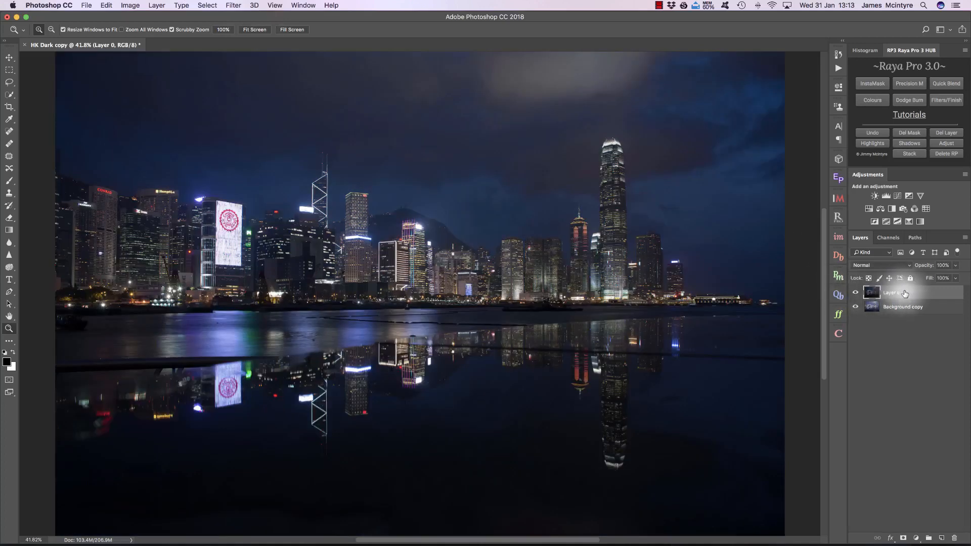
Hide Layer 0 with InstaMask, generate the Brights 1, 2 and 3 luminosity masks in turn, and inspect the Brights 3 mask.
left_click(837, 237)
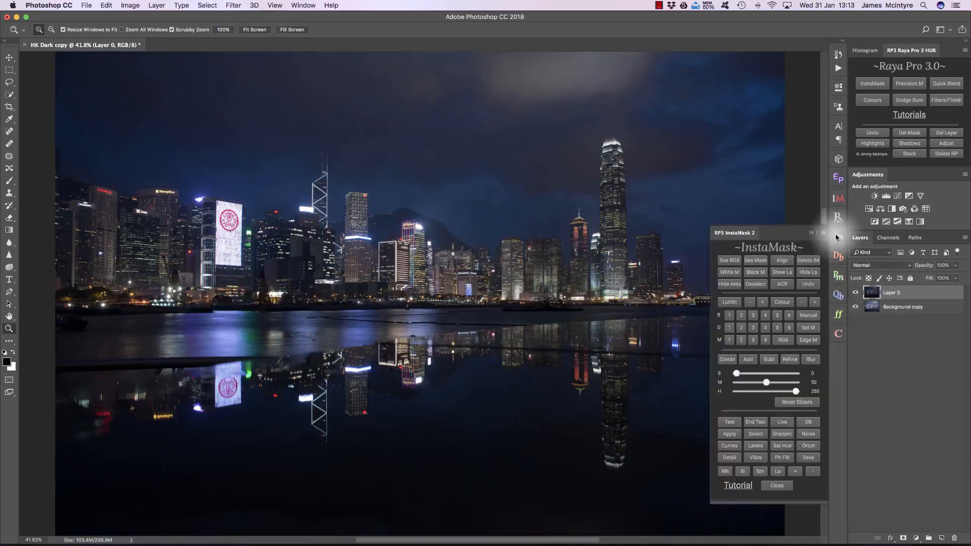
left_click(808, 273)
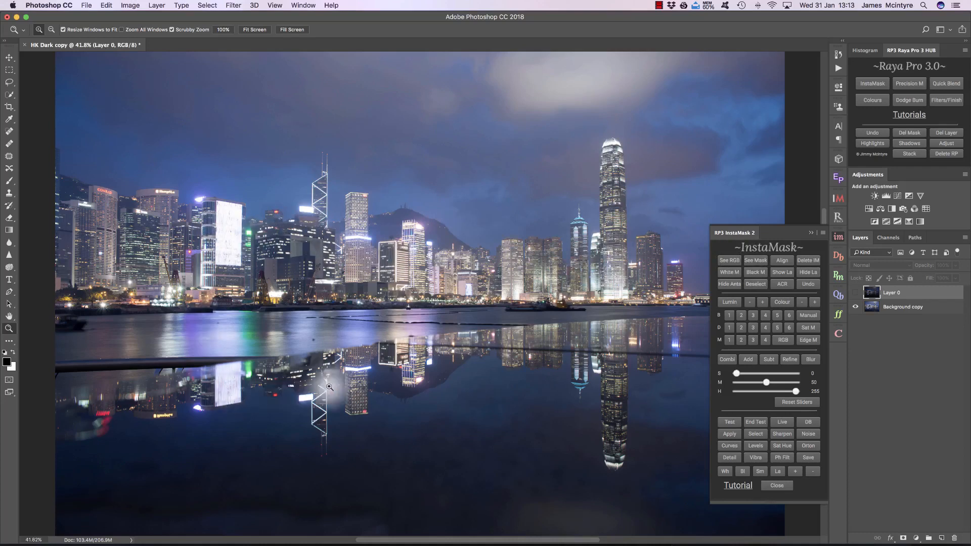
left_click(730, 315)
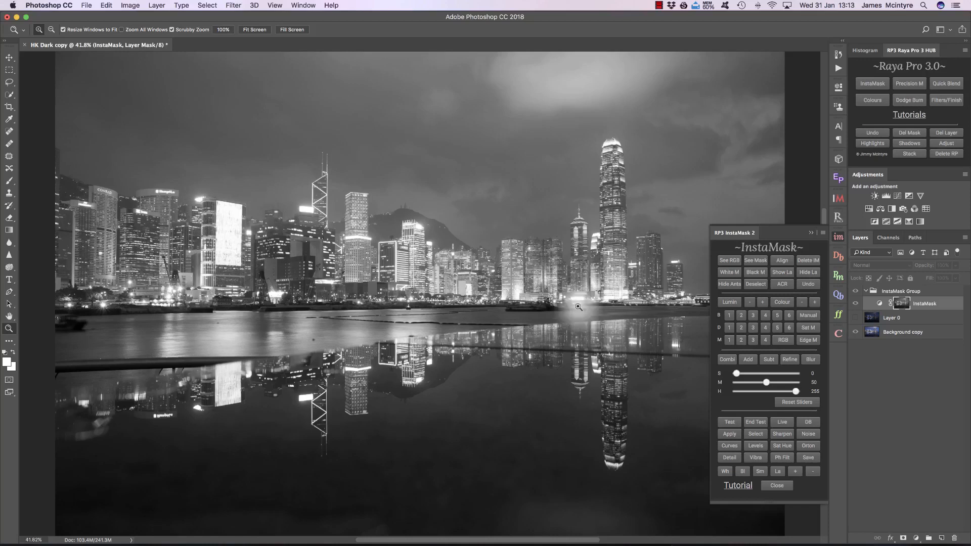
left_click(742, 316)
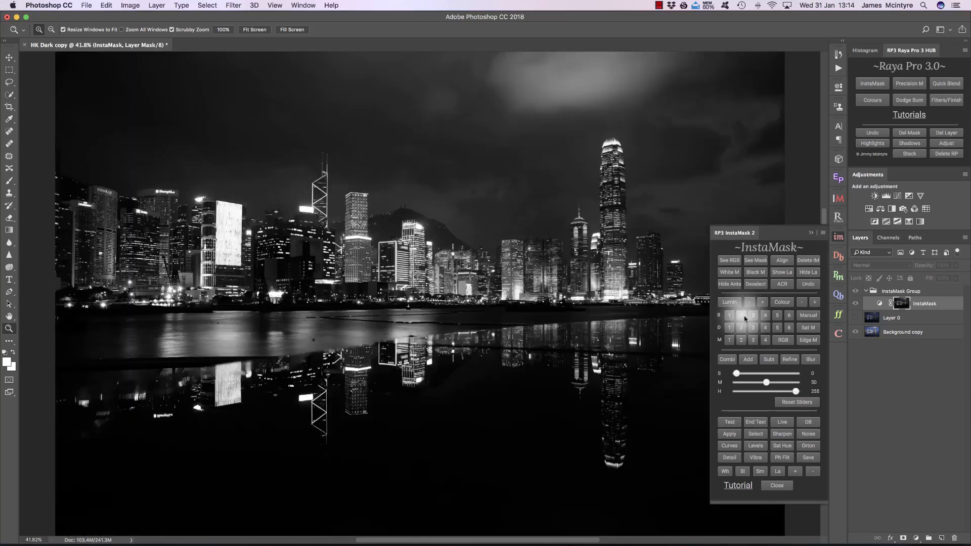
left_click(754, 316)
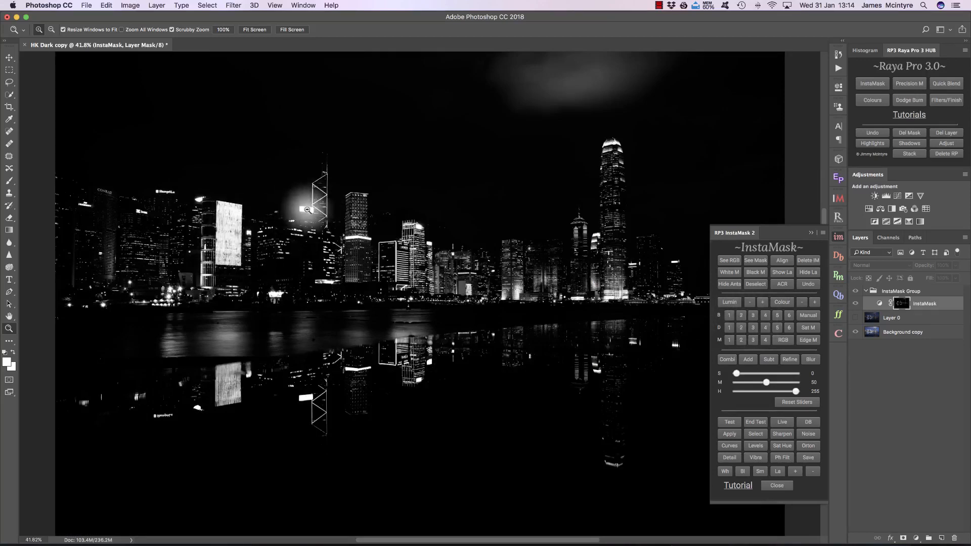
left_click_drag(305, 209, 352, 212)
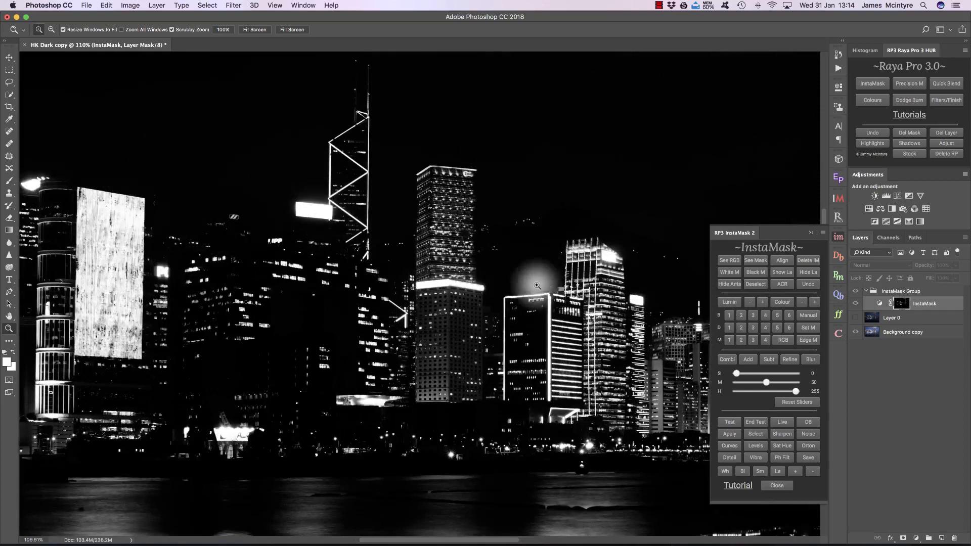
left_click(255, 29)
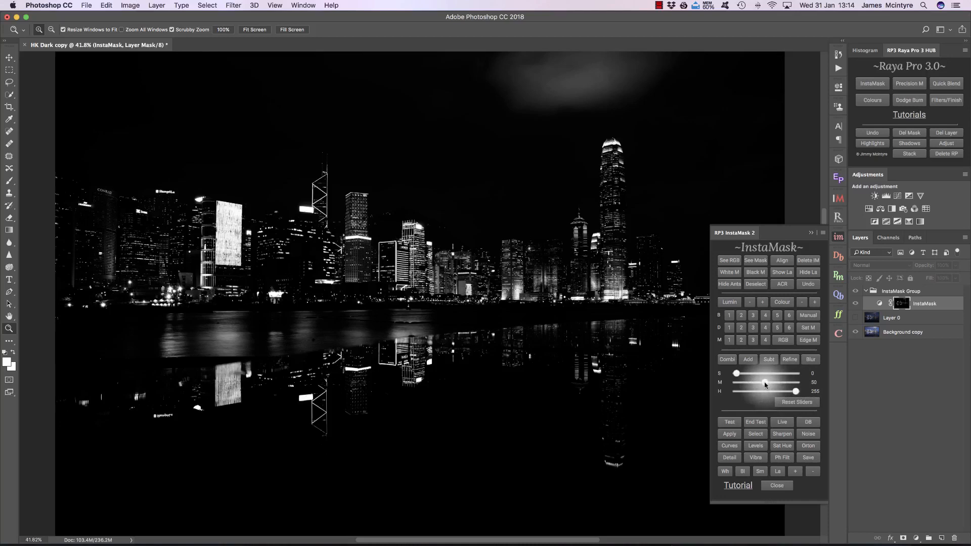
Try refining the luminosity mask with M at 43 and H at 199, and reset the InstaMask sliders.
left_click_drag(765, 384, 763, 385)
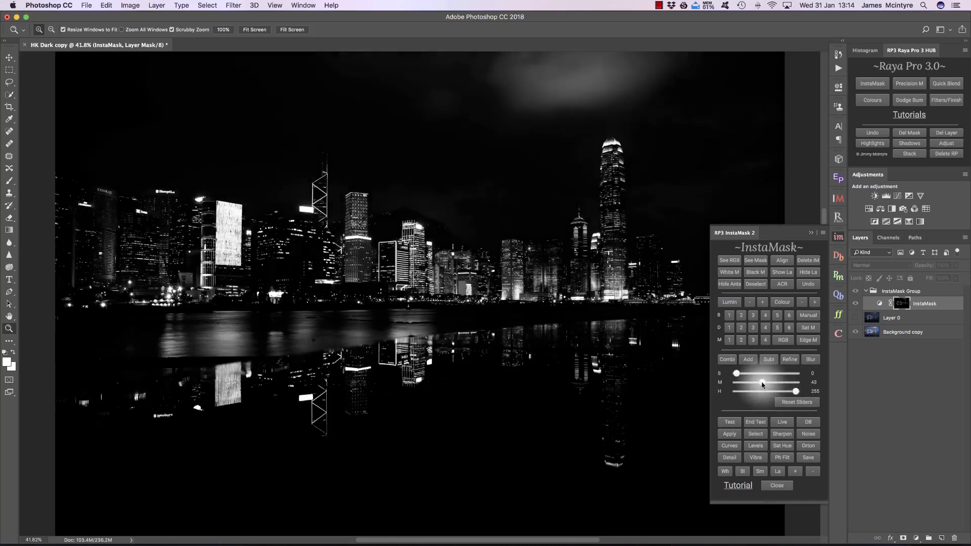
left_click_drag(224, 232, 270, 228)
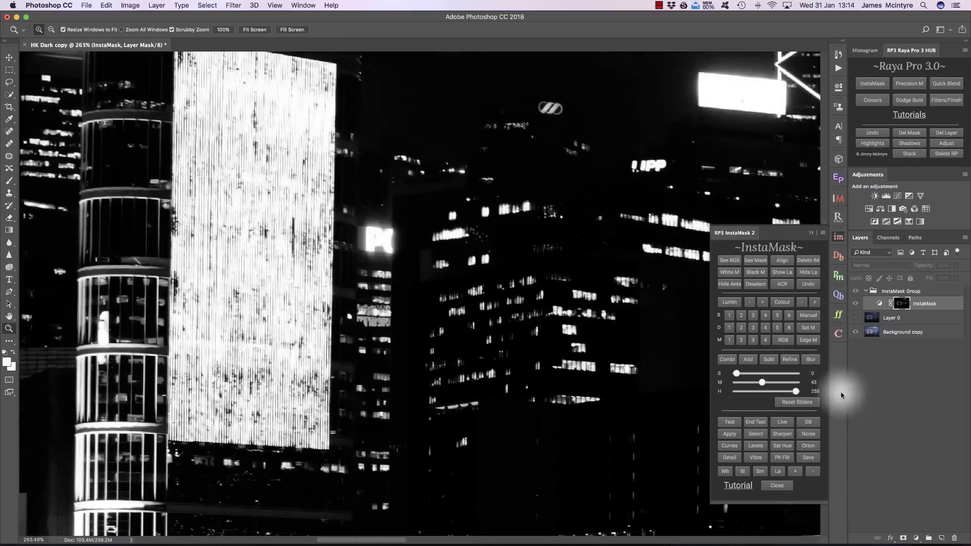
left_click_drag(793, 394, 783, 396)
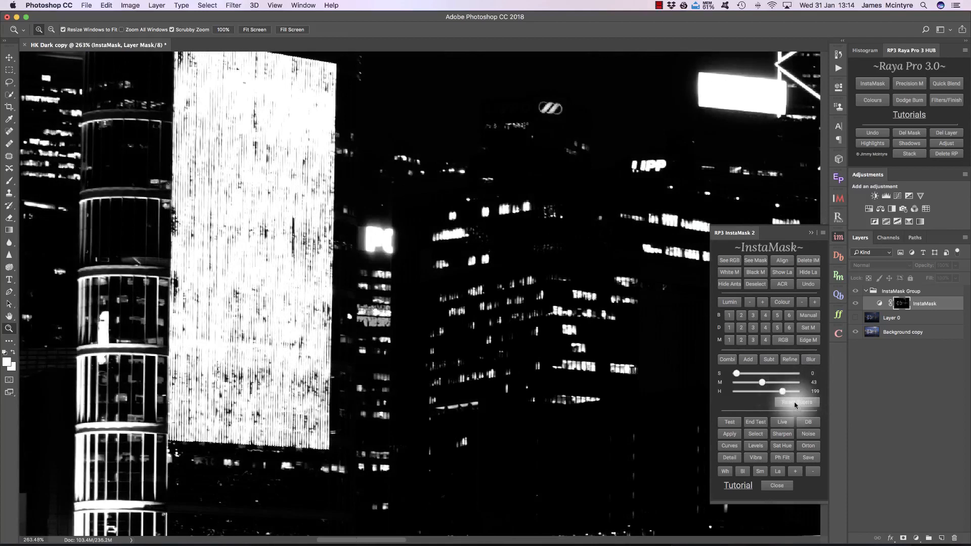
left_click(795, 403)
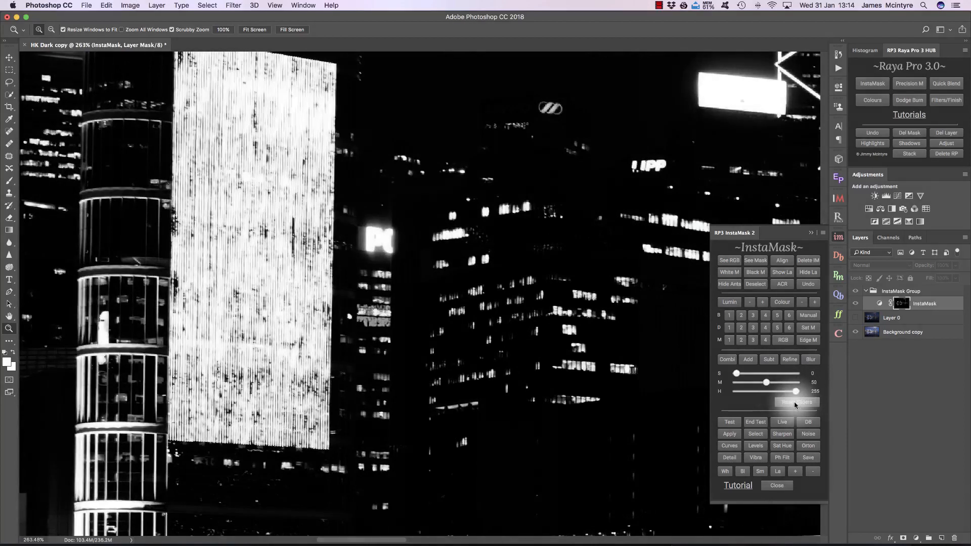
left_click(262, 30)
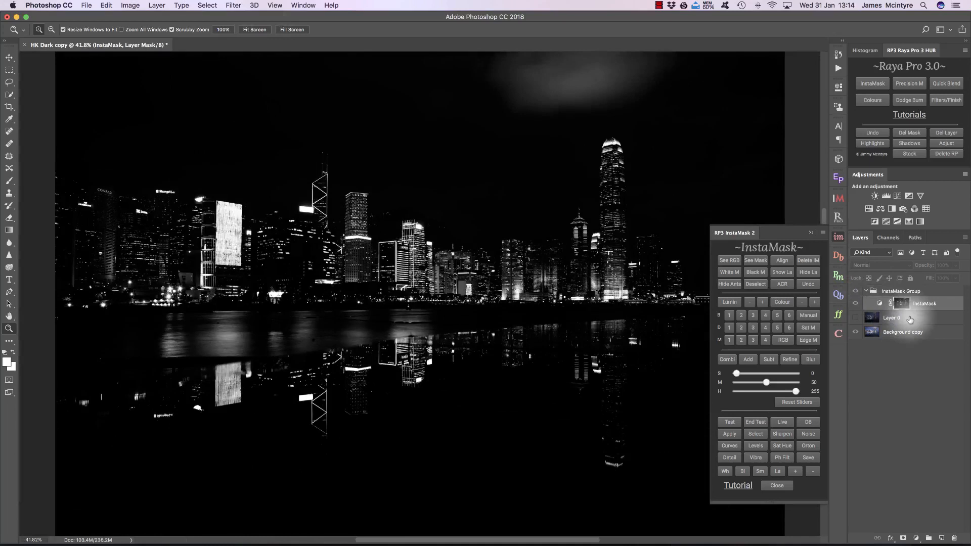
Select the dark Layer 0, use InstaMask's Test to mask it with the Brights 3 mask, and check the layer's visibility toggle.
left_click(911, 319)
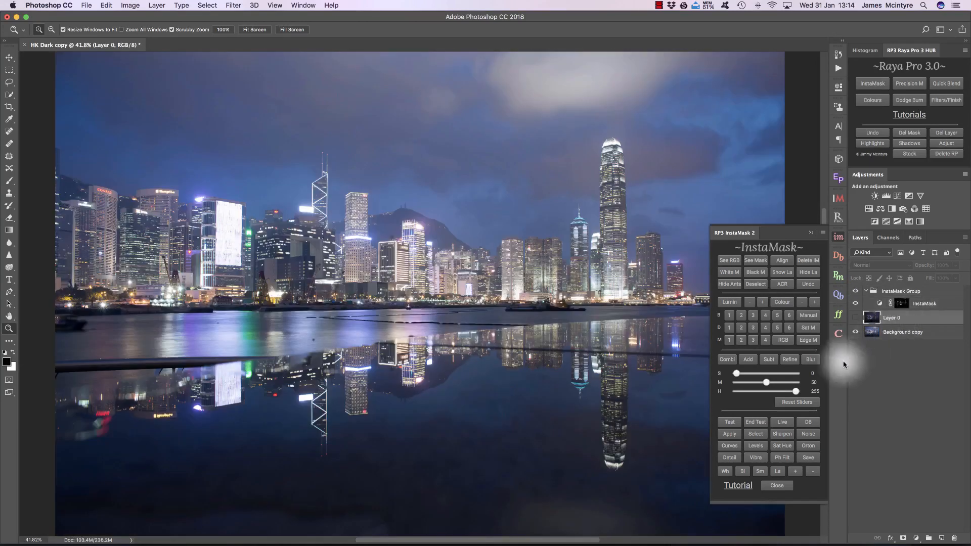
left_click(733, 423)
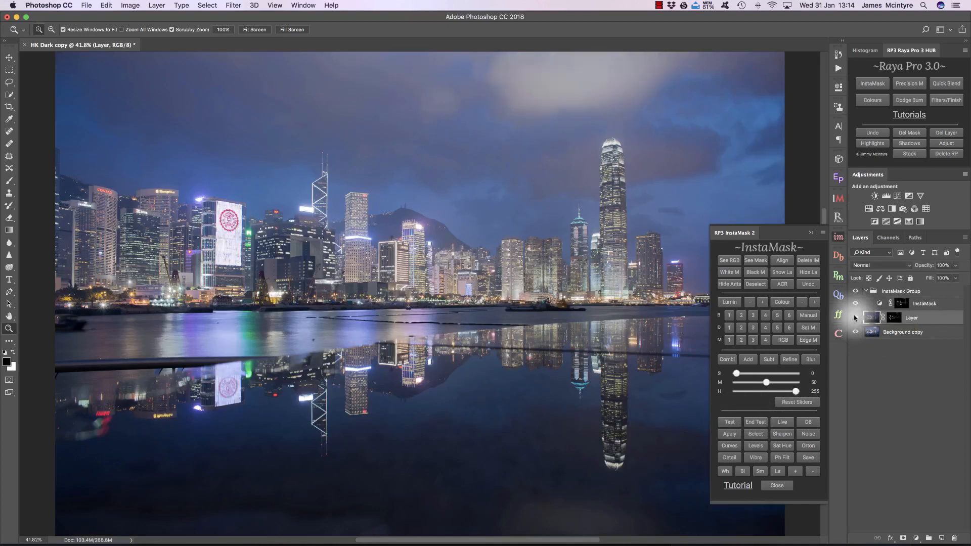
left_click(856, 317)
Inspect the blended billboard and the white rooftop sign closely, comparing them with the masked dark layer hidden and shown.
left_click_drag(241, 222, 293, 217)
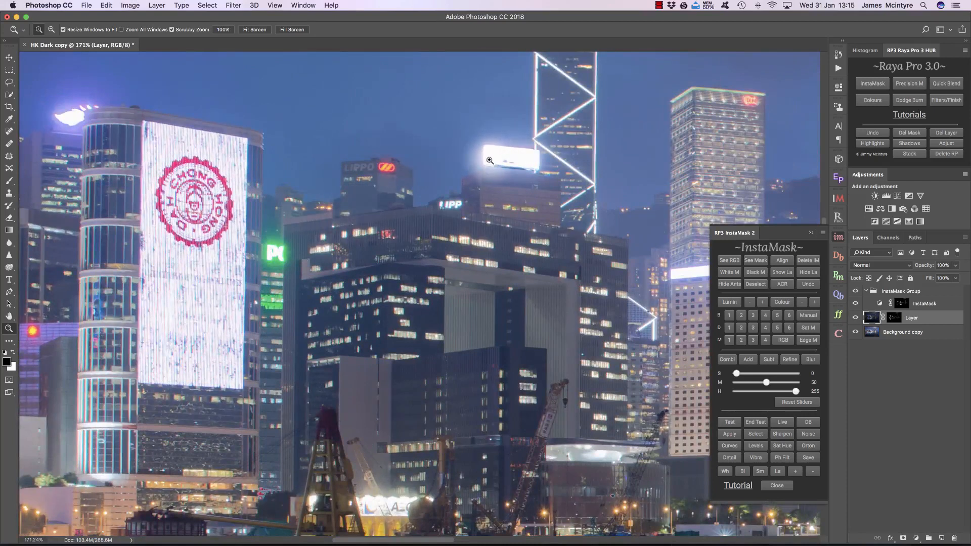
left_click_drag(490, 153, 500, 157)
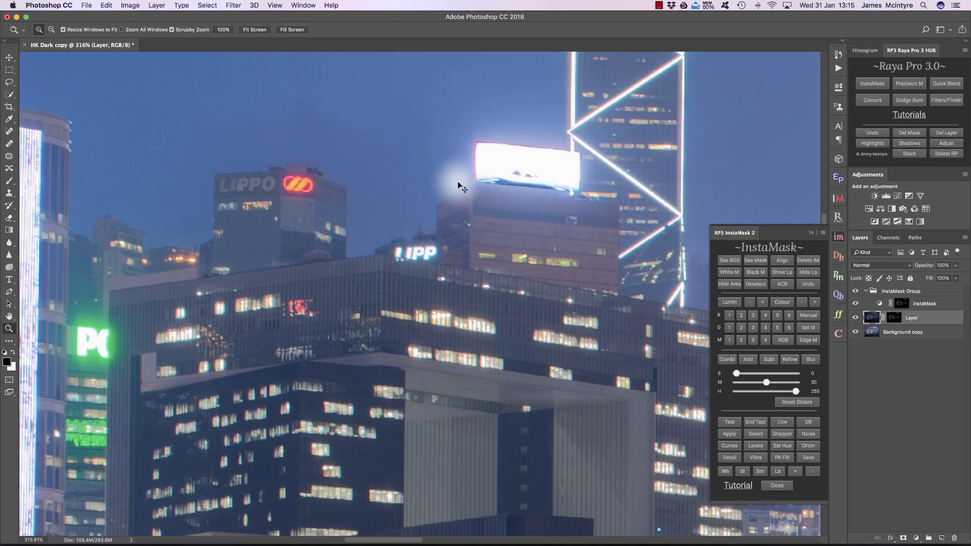
key("super+0")
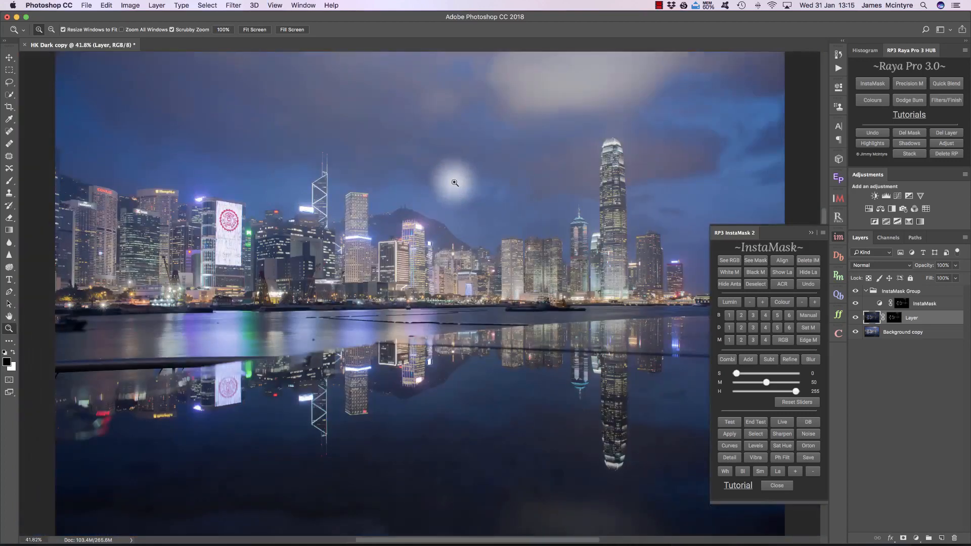
left_click_drag(303, 207, 302, 222)
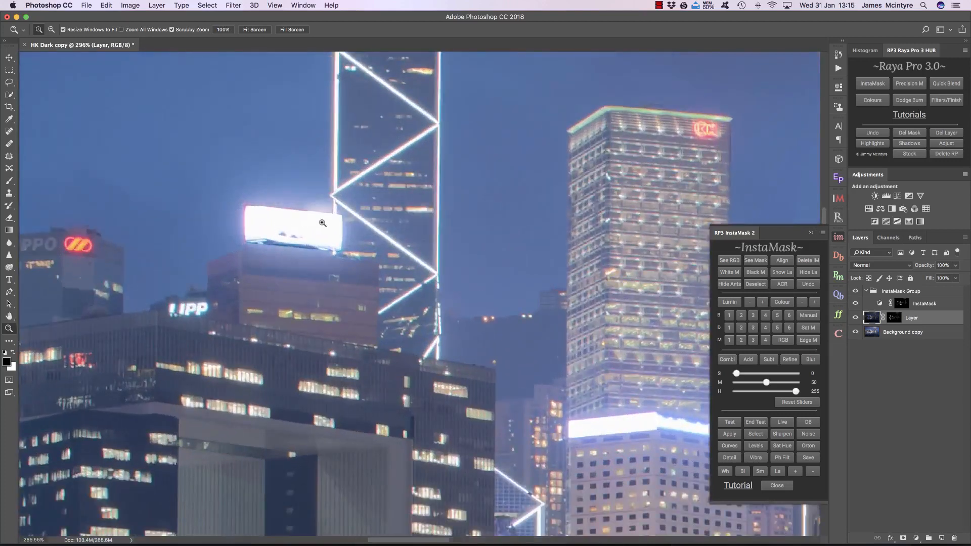
left_click(855, 317)
left_click(855, 318)
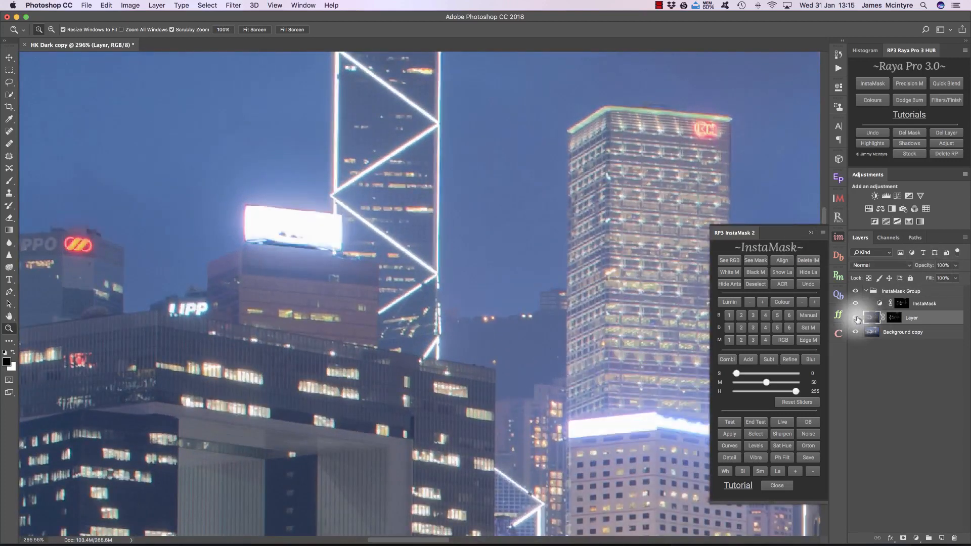
Disable the dark layer's mask to view the unmasked exposure across the whole image, and enable the mask again.
left_click(876, 320)
left_click(893, 319)
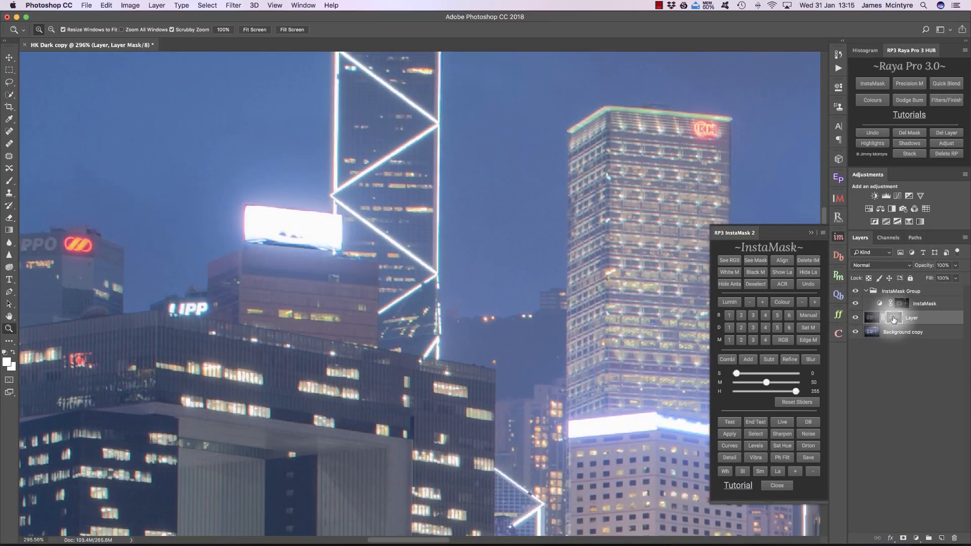
right_click(893, 319)
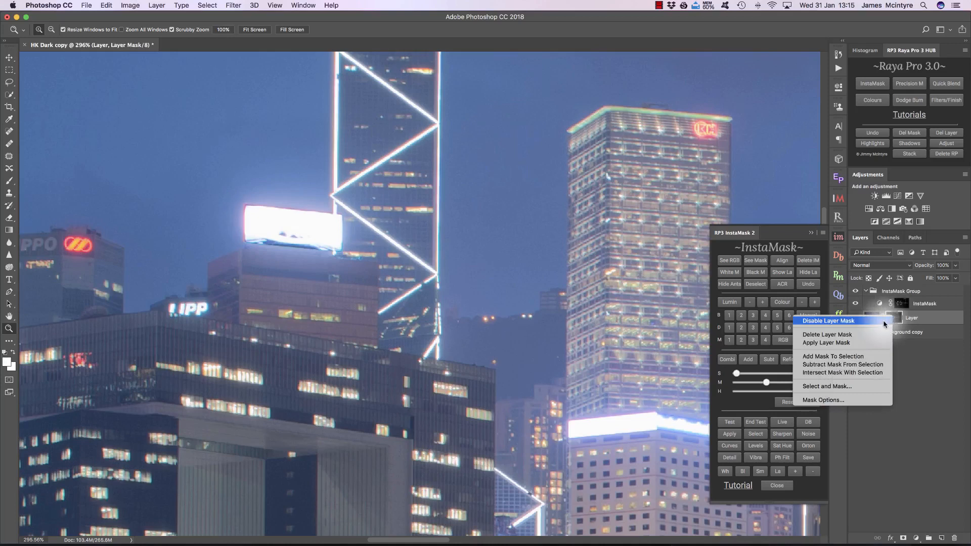
left_click(884, 321)
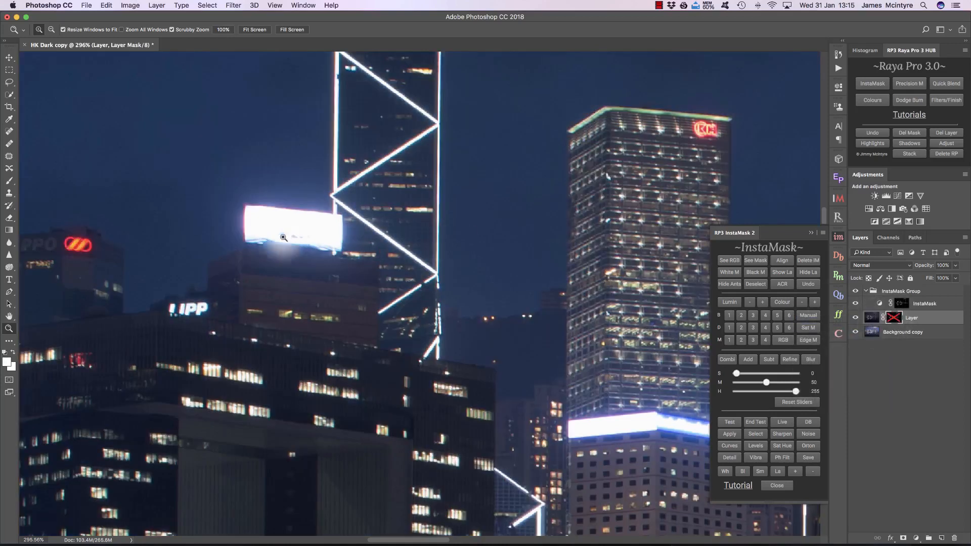
left_click(257, 29)
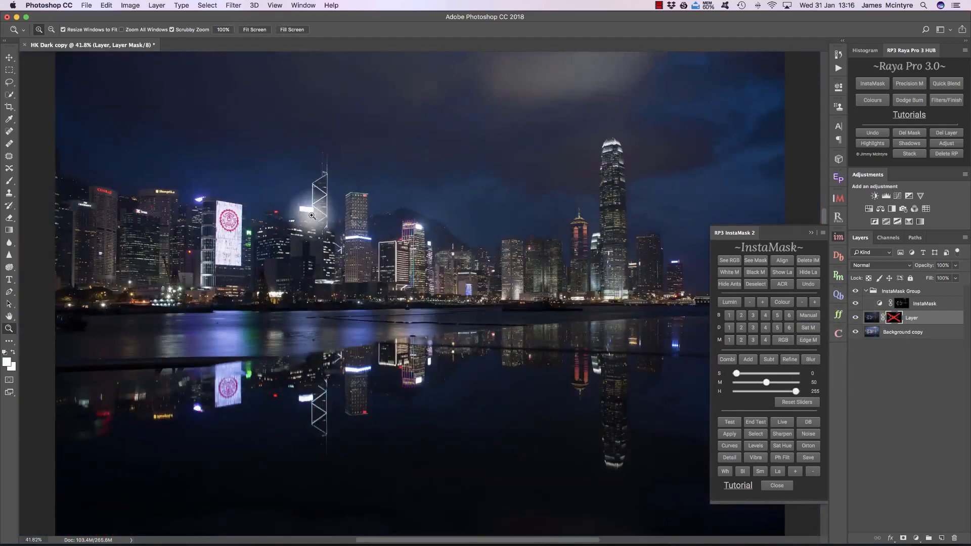
left_click(892, 319)
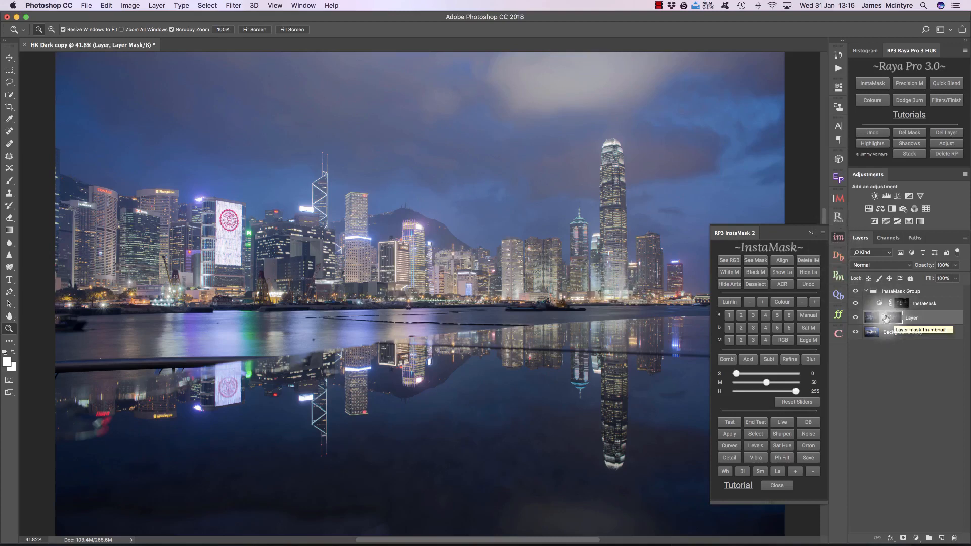
End the InstaMask test, load the luminosity mask as a selection, and prepare a black mask on the dark layer for a white brush.
left_click(755, 422)
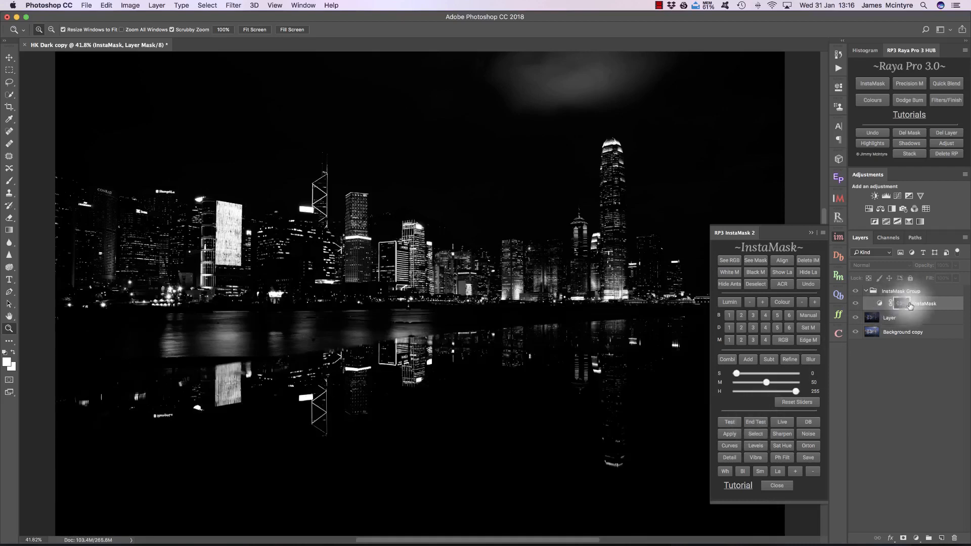
left_click(756, 424)
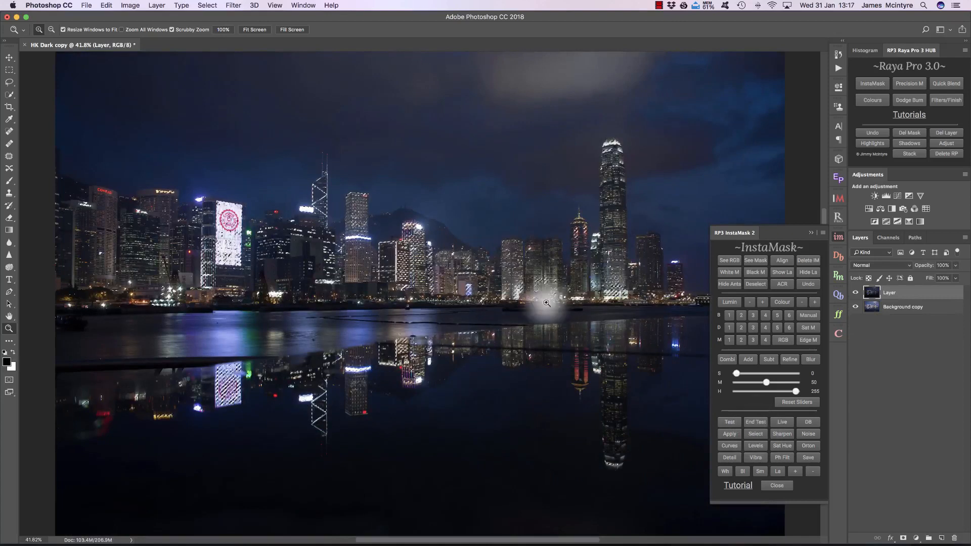
left_click(759, 274)
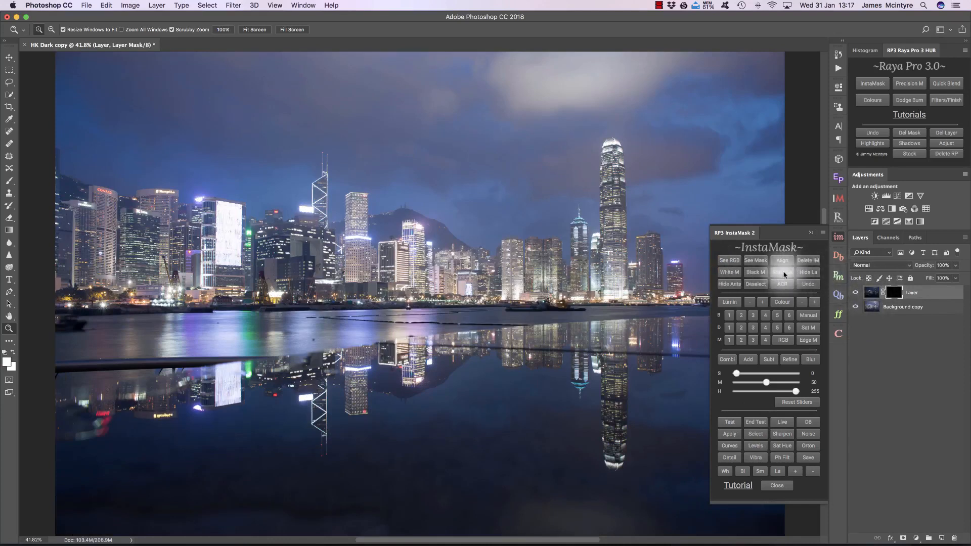
left_click(729, 474)
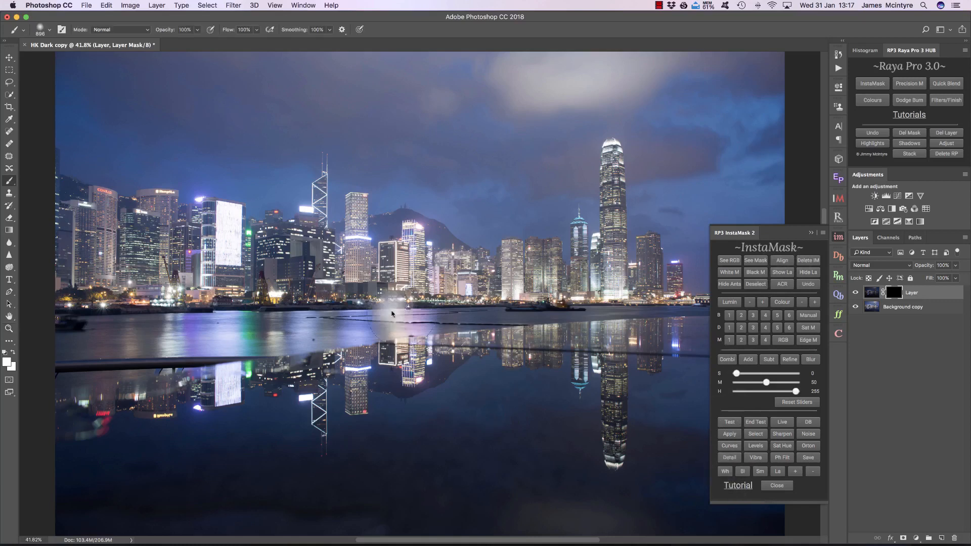
Paint white at 100% opacity on the dark layer's mask over the bright billboard and its reflection in the water.
mouse_move(248, 231)
left_mouse_down()
mouse_move(225, 231)
mouse_move(228, 262)
mouse_move(226, 224)
left_mouse_up()
left_click(226, 224)
mouse_move(224, 387)
left_mouse_down()
mouse_move(225, 364)
mouse_move(227, 395)
mouse_move(226, 364)
mouse_move(230, 385)
left_mouse_up()
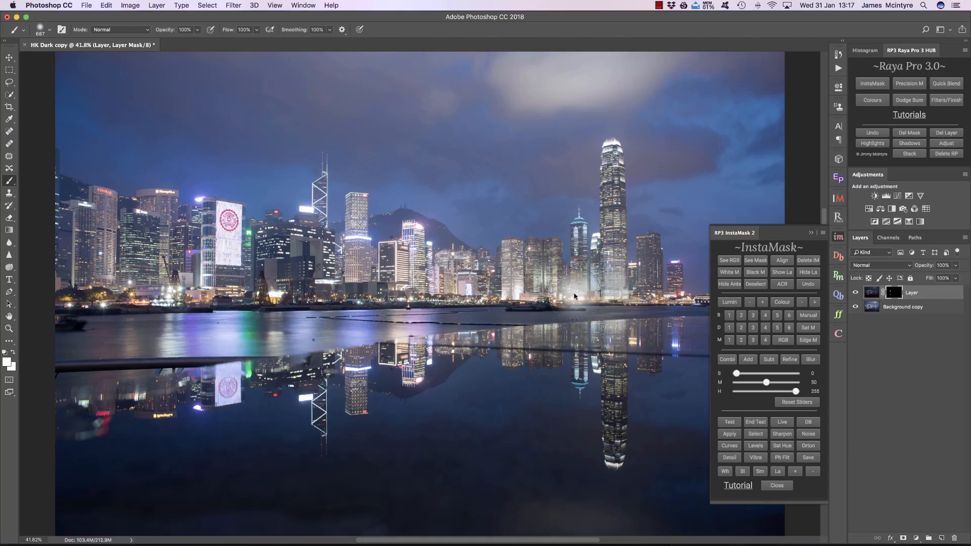
Paint the dark exposure in with the white brush at 50% opacity over the bright waterfront lights and the tall tower's reflection.
mouse_move(582, 298)
left_mouse_down()
mouse_move(608, 285)
mouse_move(586, 296)
mouse_move(620, 299)
mouse_move(598, 295)
left_mouse_up()
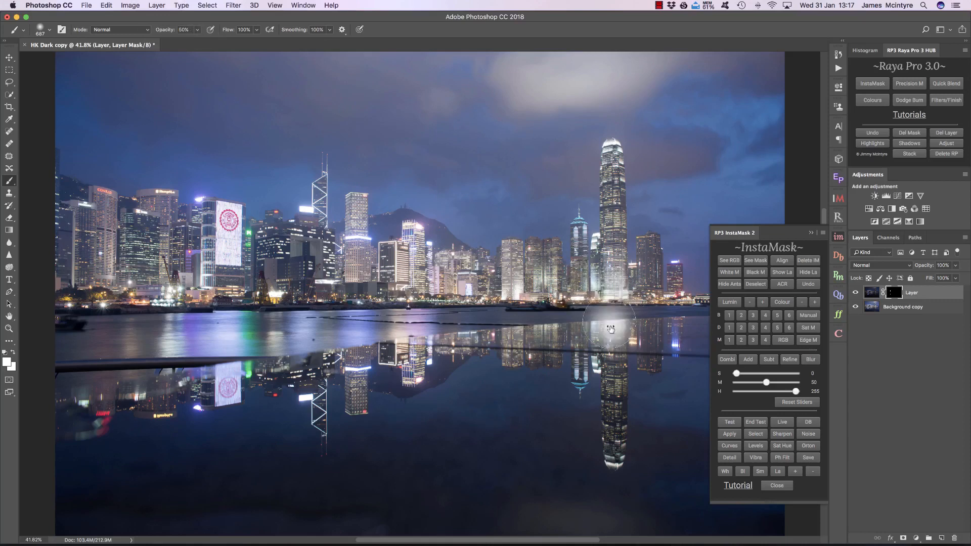
left_click(610, 330)
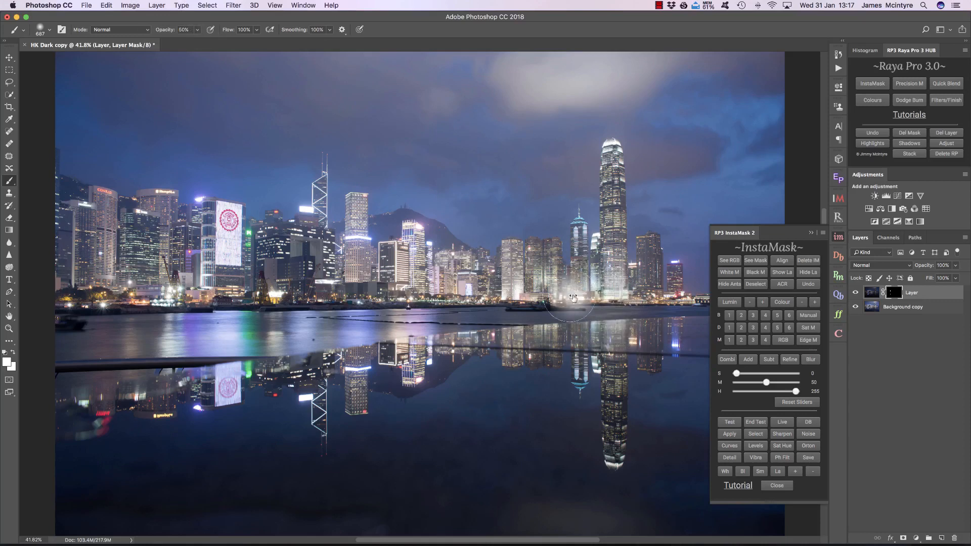
left_click(577, 297)
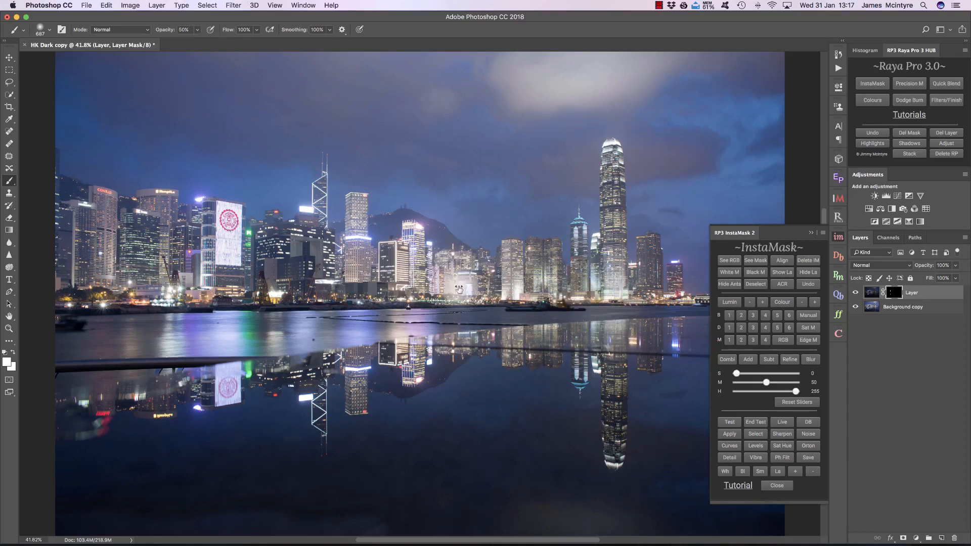
mouse_move(408, 248)
left_mouse_down()
mouse_move(409, 272)
mouse_move(424, 272)
left_mouse_up()
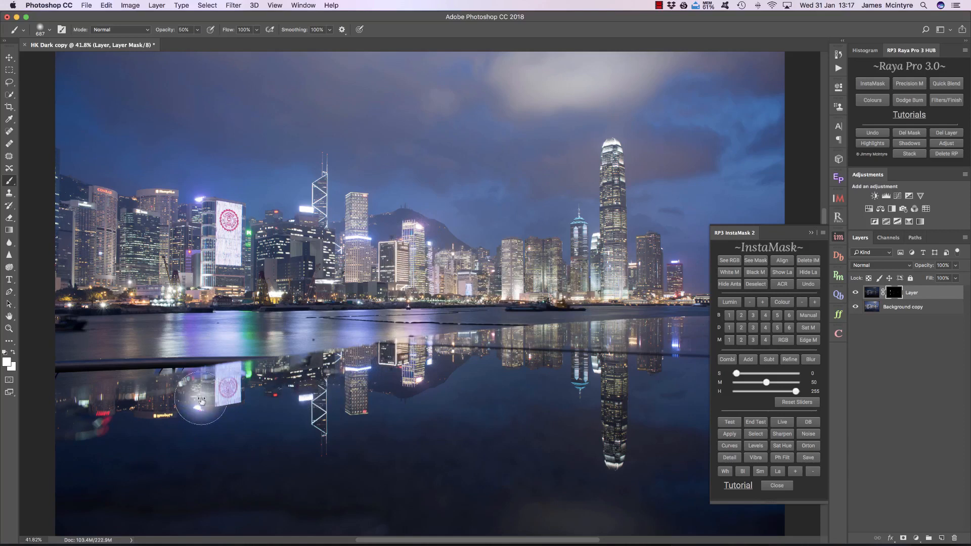
mouse_move(172, 297)
left_mouse_down()
mouse_move(62, 304)
mouse_move(285, 298)
left_mouse_up()
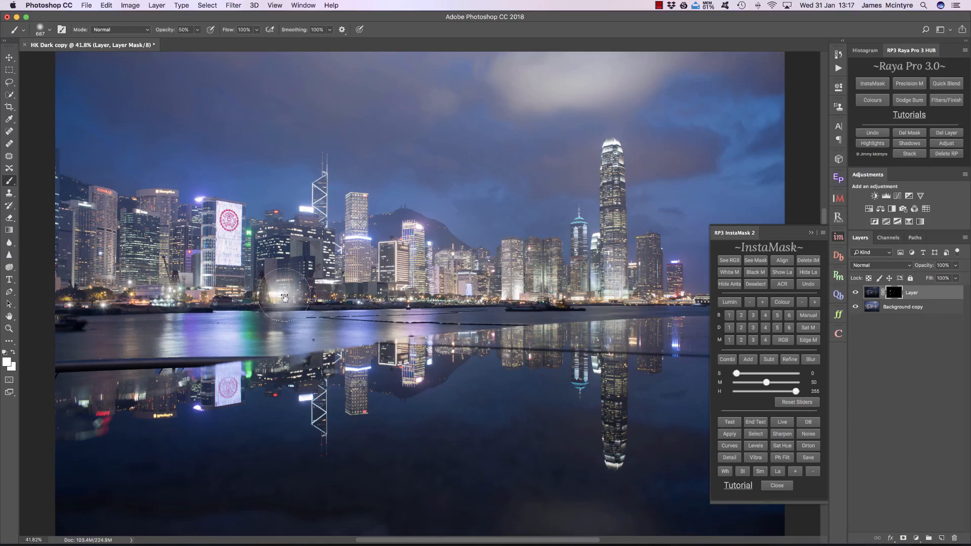
mouse_move(284, 298)
left_mouse_down()
mouse_move(362, 298)
mouse_move(309, 296)
left_mouse_up()
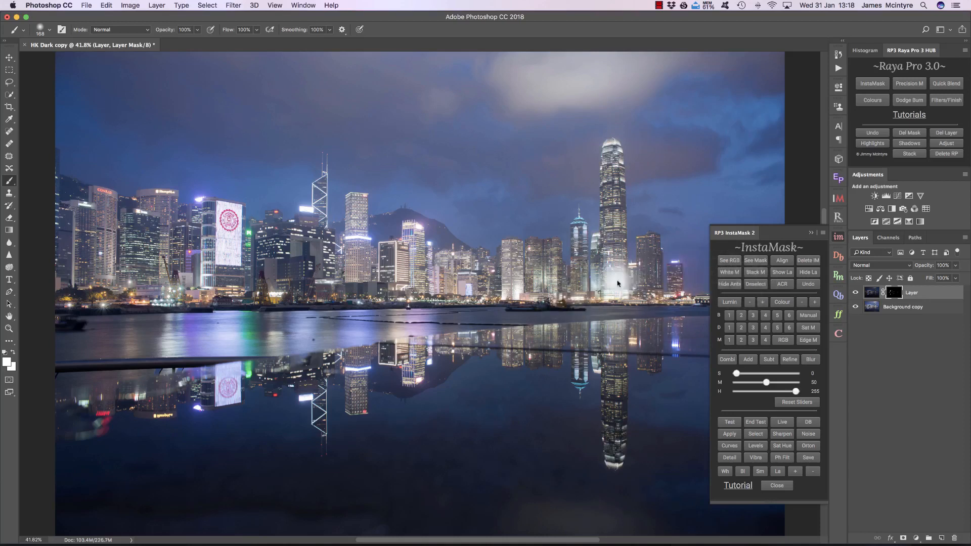
Examine the painted billboard up close, comparing it with the masked dark layer hidden and shown.
left_click(9, 329)
left_click_drag(229, 220, 314, 249)
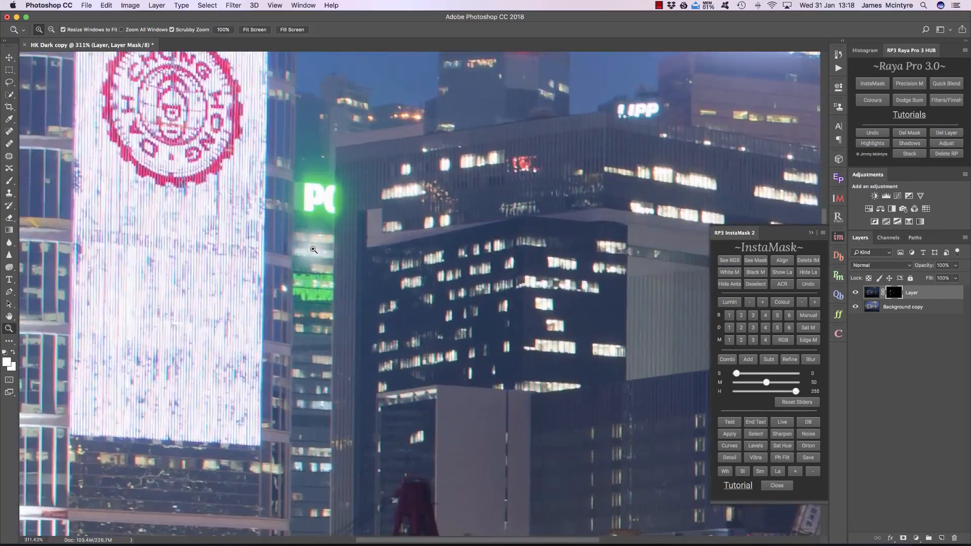
scroll(284, 245, "up", 3)
left_click(855, 292)
left_click(856, 292)
left_click(855, 293)
left_click(855, 292)
left_click(855, 292)
left_click(855, 293)
left_click(856, 292)
left_click(855, 293)
left_click(856, 292)
left_click(856, 293)
left_click(855, 292)
left_click(856, 293)
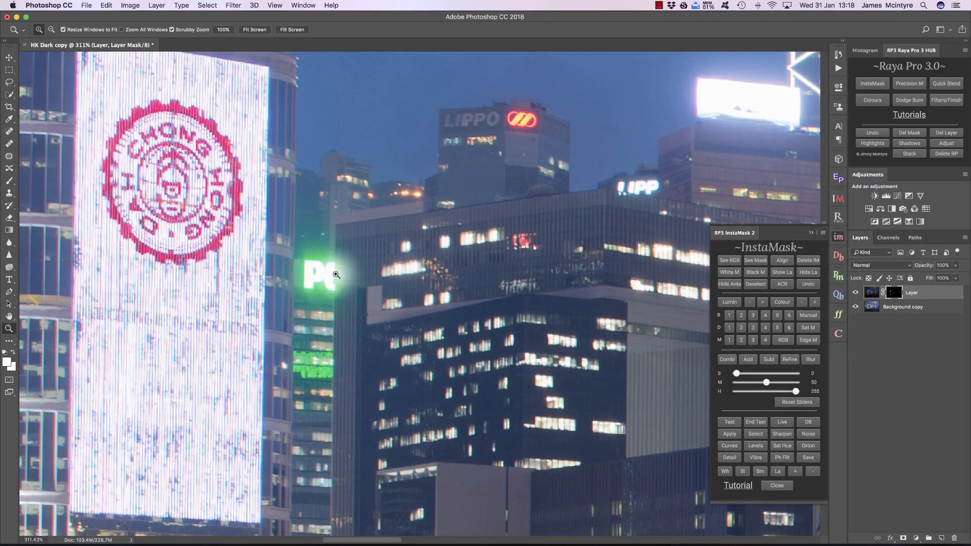
Examine the top of the tallest tower up close with the dark layer hidden and shown, and return to the full image.
left_click(253, 29)
left_click_drag(634, 109, 704, 147)
left_click(855, 293)
left_click(855, 293)
left_click(856, 293)
left_click(855, 293)
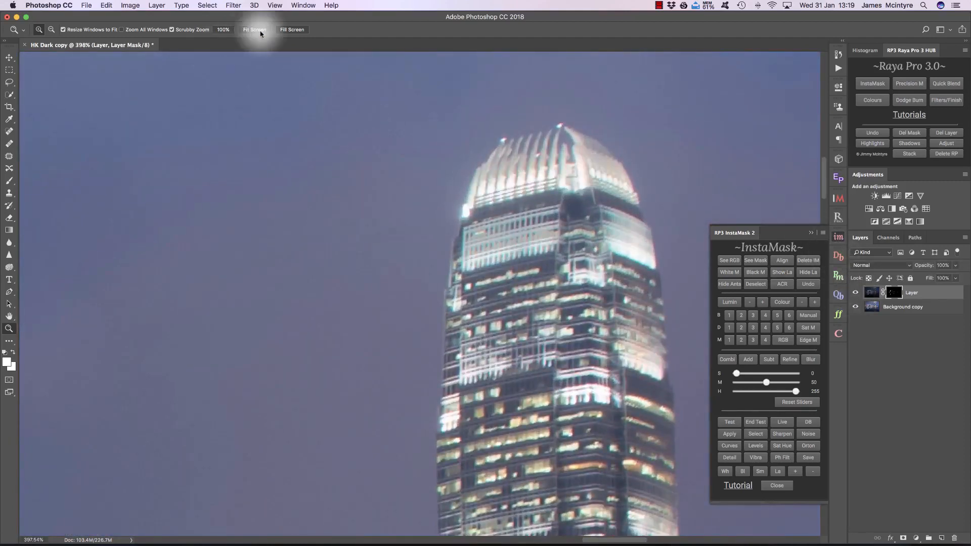
left_click(258, 30)
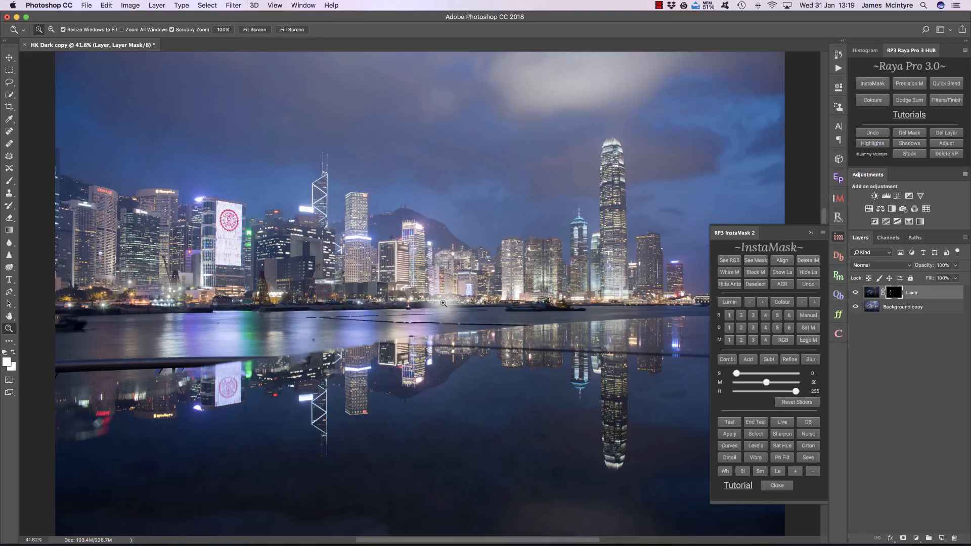
Examine the waterfront lights and tower bases up close, toggling the masked dark layer's visibility to compare.
left_click_drag(472, 302, 772, 310)
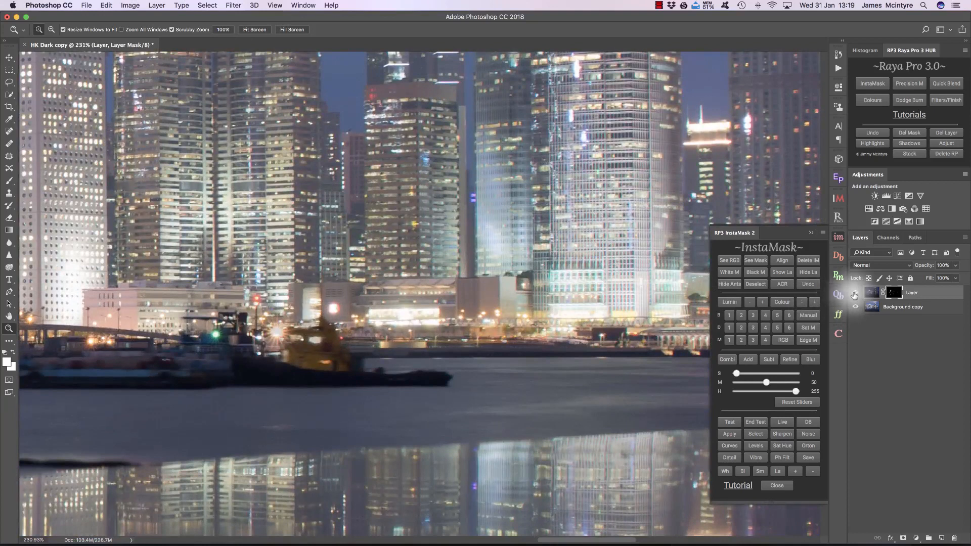
left_click(856, 294)
left_click(855, 293)
left_click(855, 293)
left_click(856, 293)
left_click(855, 294)
left_click(855, 293)
left_click(855, 293)
left_click(855, 293)
left_click(855, 293)
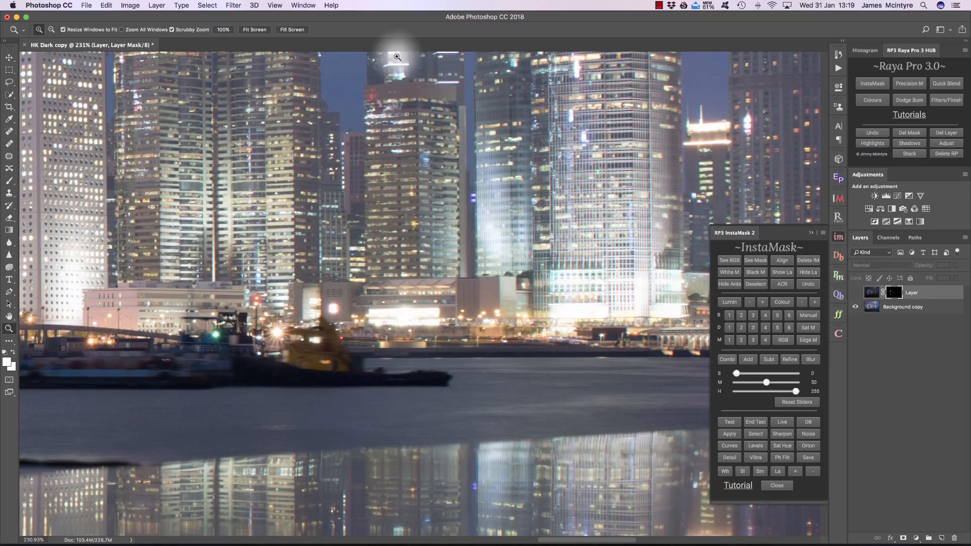
left_click(255, 30)
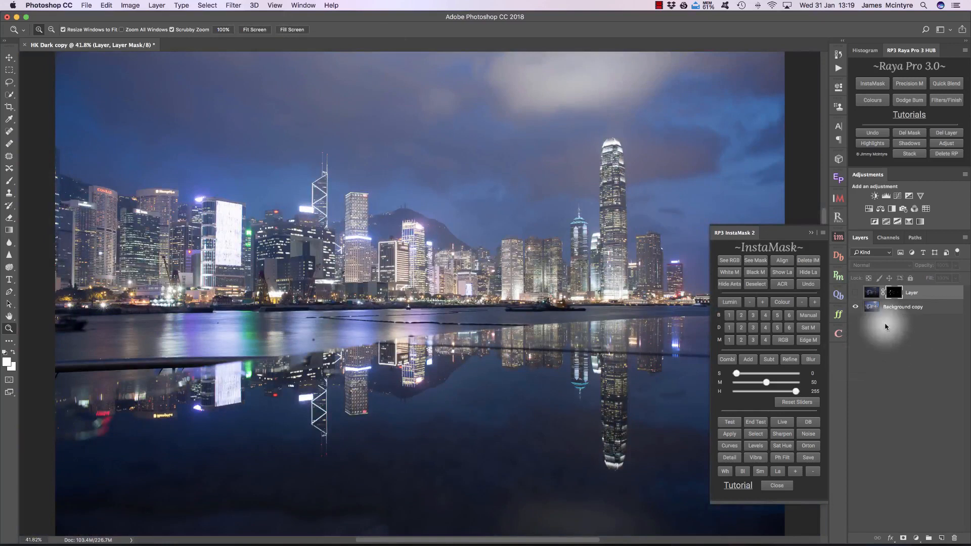
Show the masked dark layer again and clear the active luminosity selection.
left_click(856, 294)
left_click(761, 287)
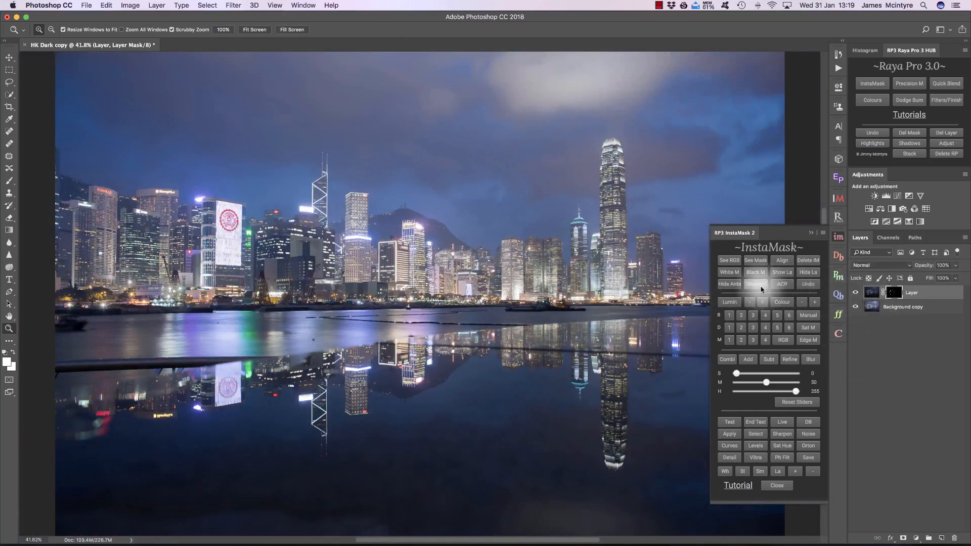
left_click(263, 35)
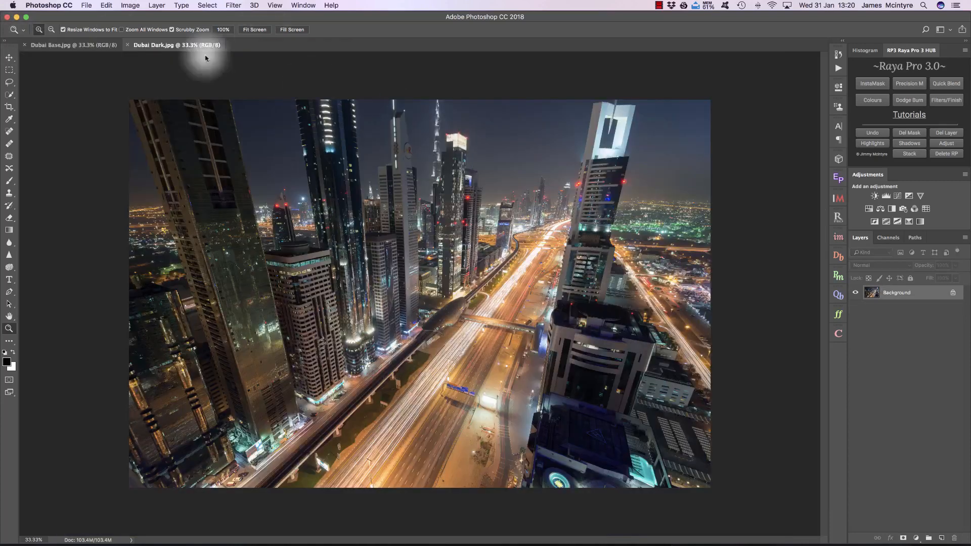
Stack Dubai Base.jpg and Dubai Dark.jpg into one document, unlock the background layer, and place the dark exposure above the base.
left_click(90, 48)
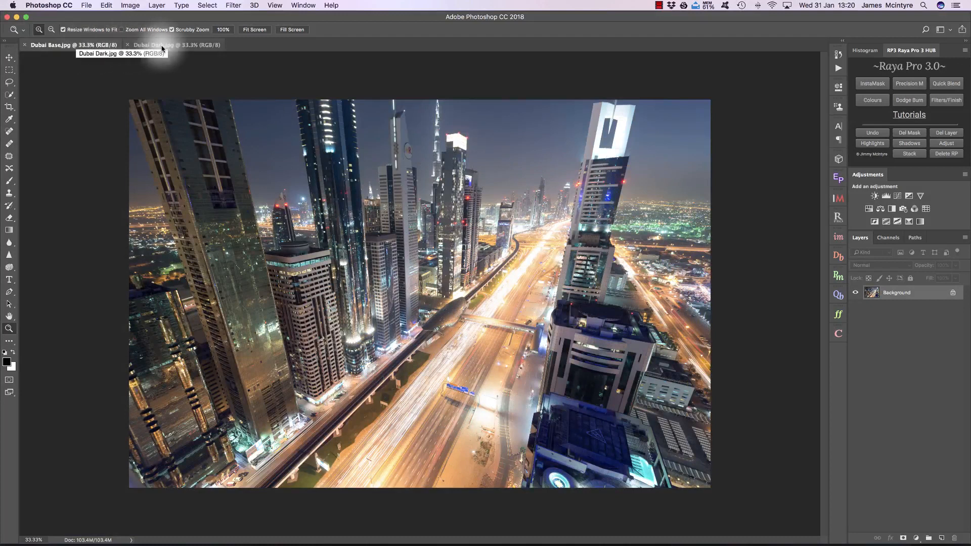
left_click(914, 154)
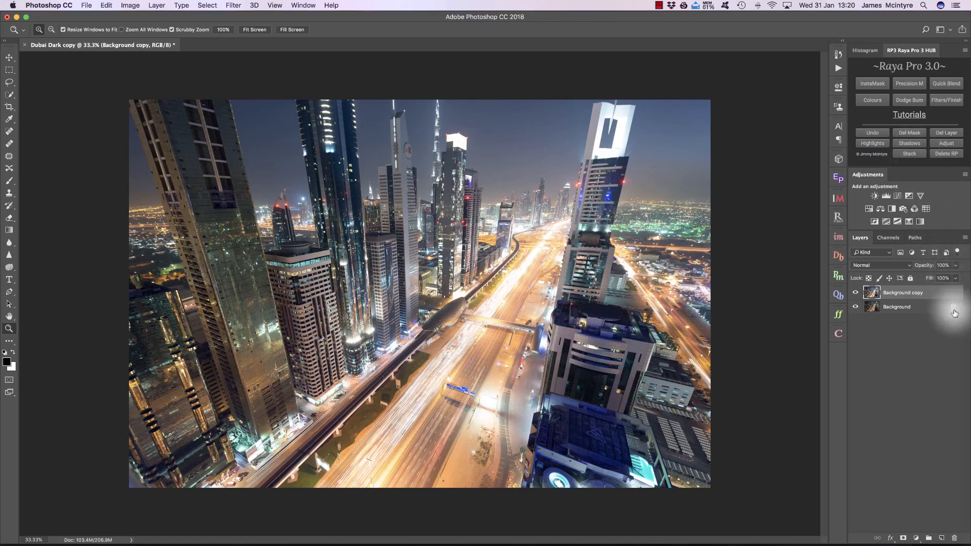
left_click(926, 297)
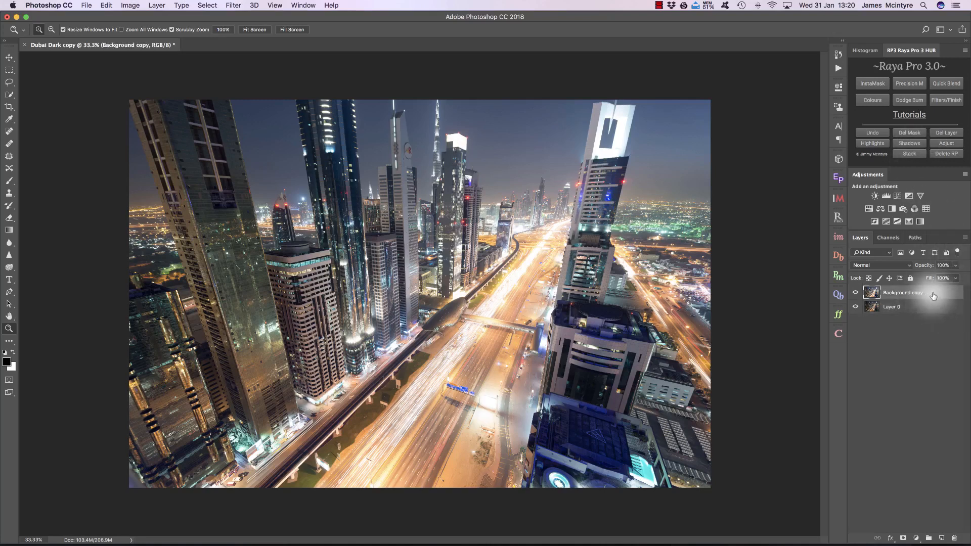
left_click_drag(939, 293, 937, 312)
left_click(905, 293)
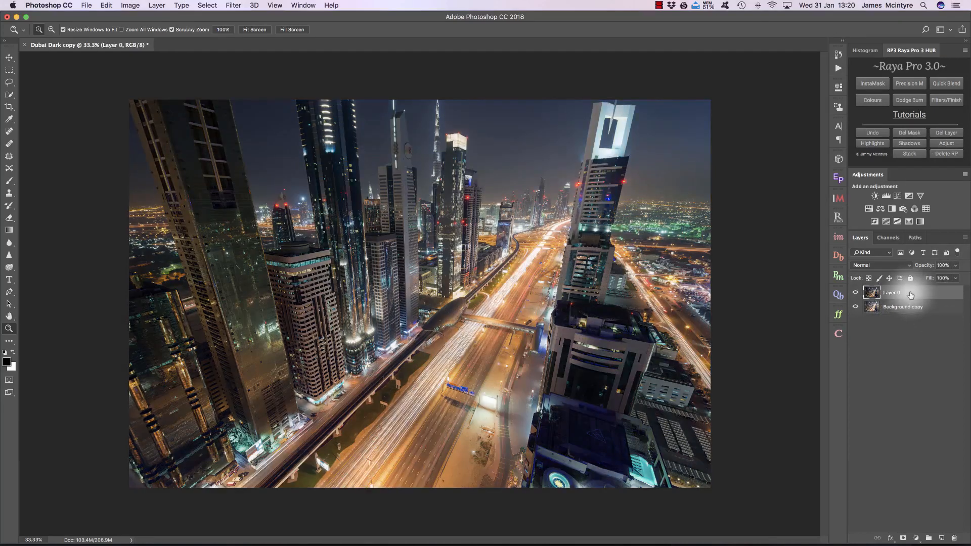
Compare the two Dubai exposures, hide the dark Layer 0, and generate the Brights 2 luminosity mask with InstaMask.
left_click(859, 293)
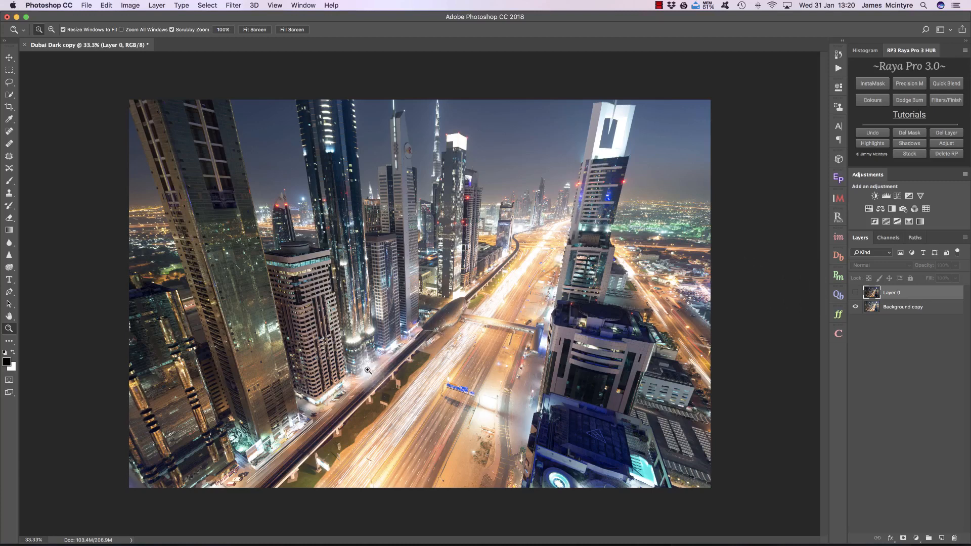
left_click(855, 292)
left_click(837, 239)
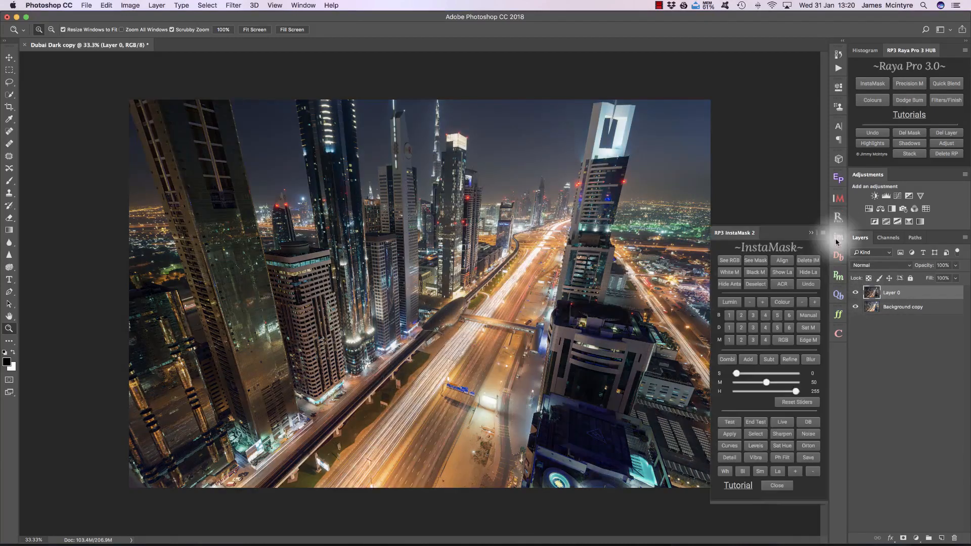
left_click(855, 293)
left_click(742, 316)
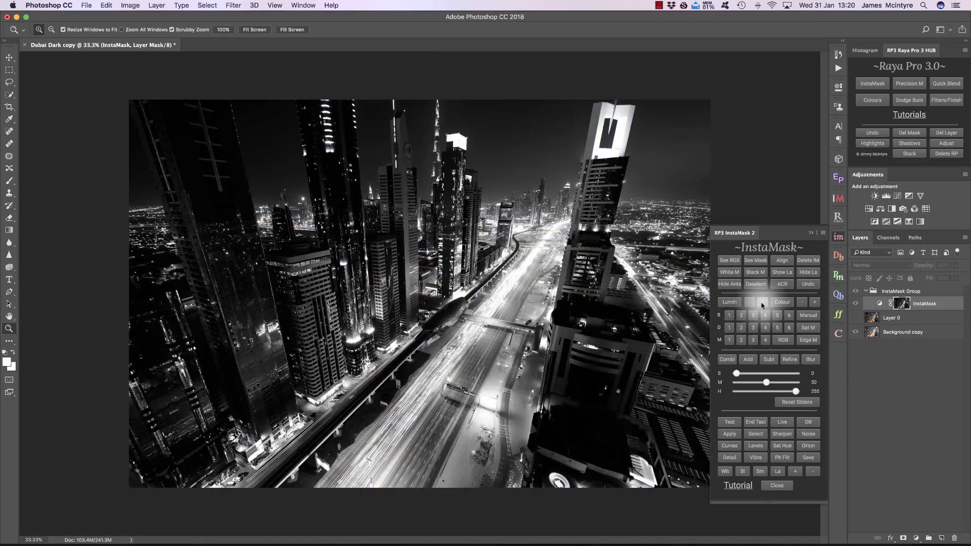
Apply the Brights 2 mask to the dark Layer 0, show the blended layer, and inspect the highway and metro station closely.
left_click(729, 422)
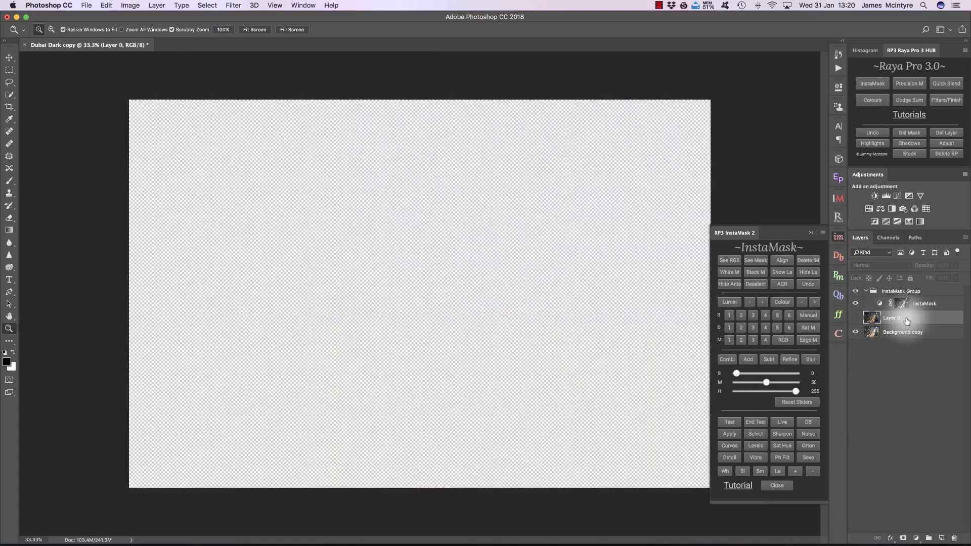
left_click(727, 434)
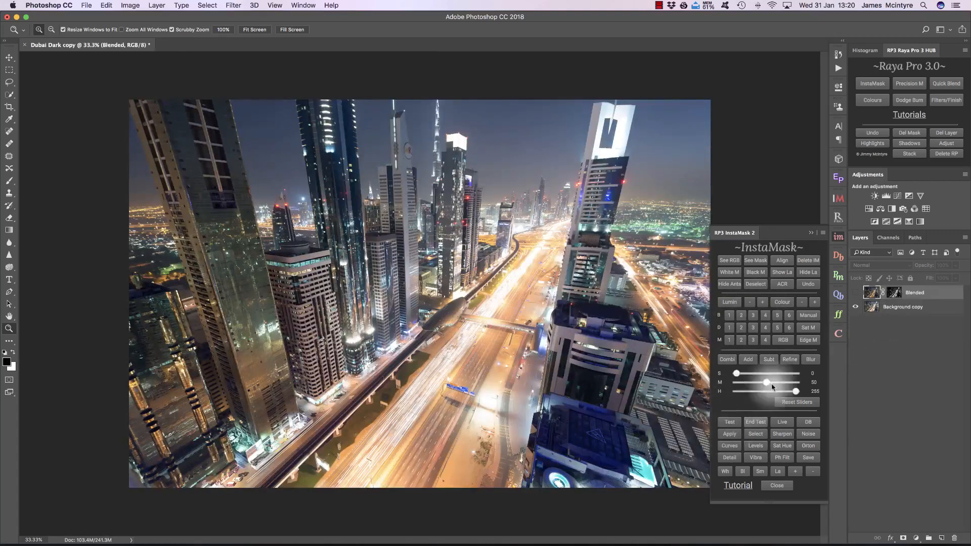
left_click(854, 293)
left_click_drag(488, 335, 545, 342)
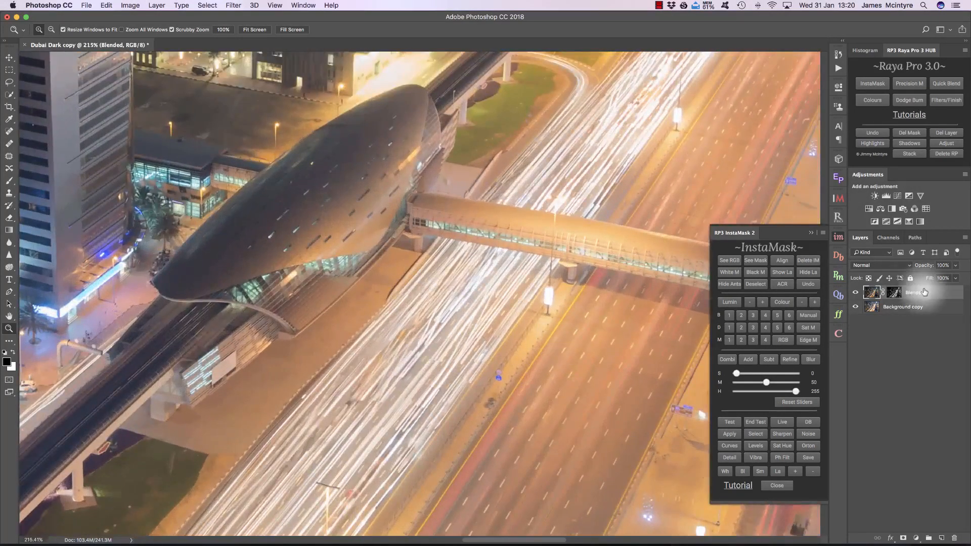
Compare the Brights 2 blend with the base by toggling the Blended layer along the highway and around the road signs.
left_click(856, 293)
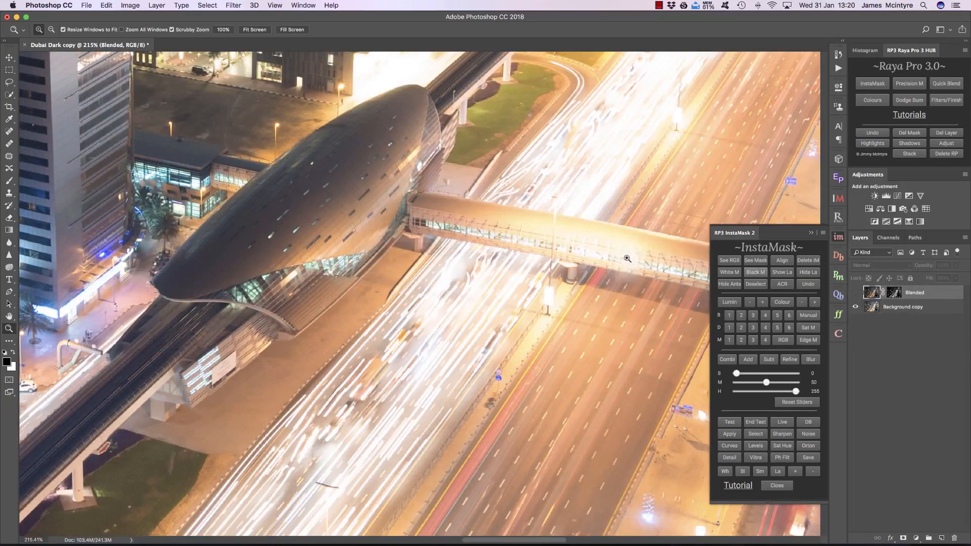
scroll(618, 253, "up", 10)
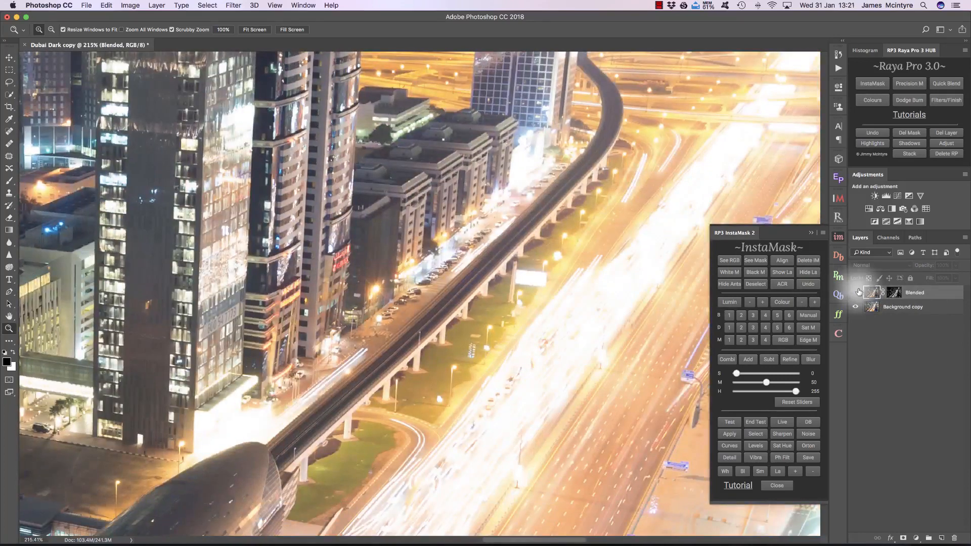
left_click(855, 293)
scroll(626, 301, "down", 5)
scroll(625, 301, "down", 15)
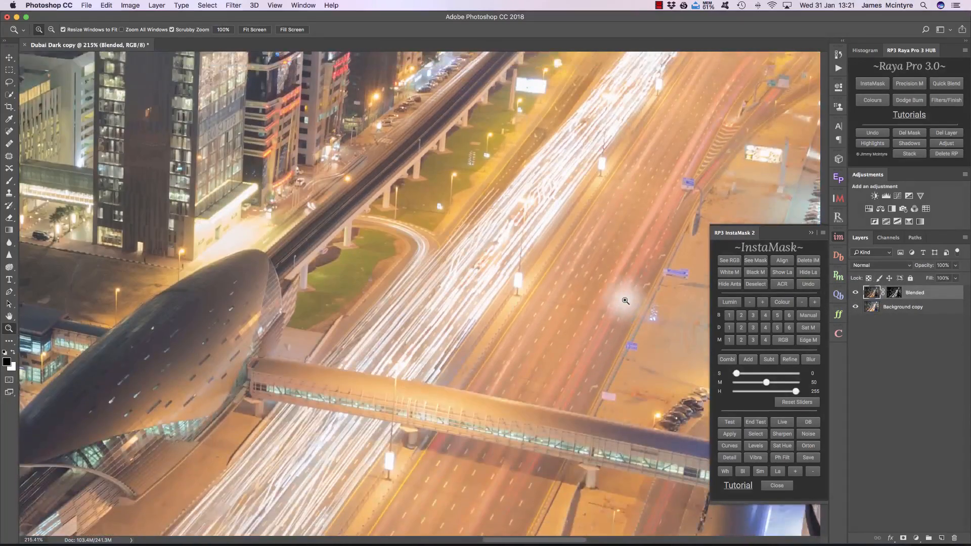
scroll(558, 303, "down", 8)
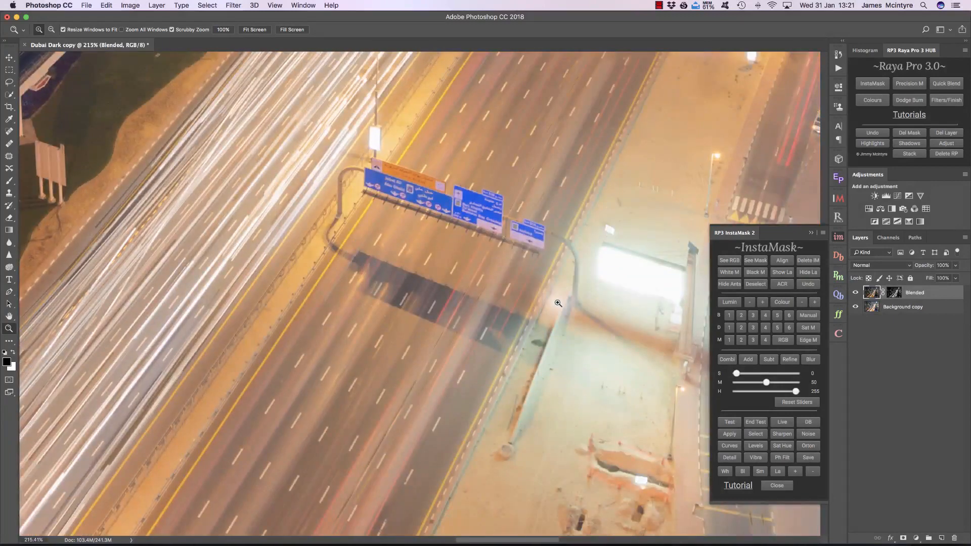
scroll(557, 303, "up", 6)
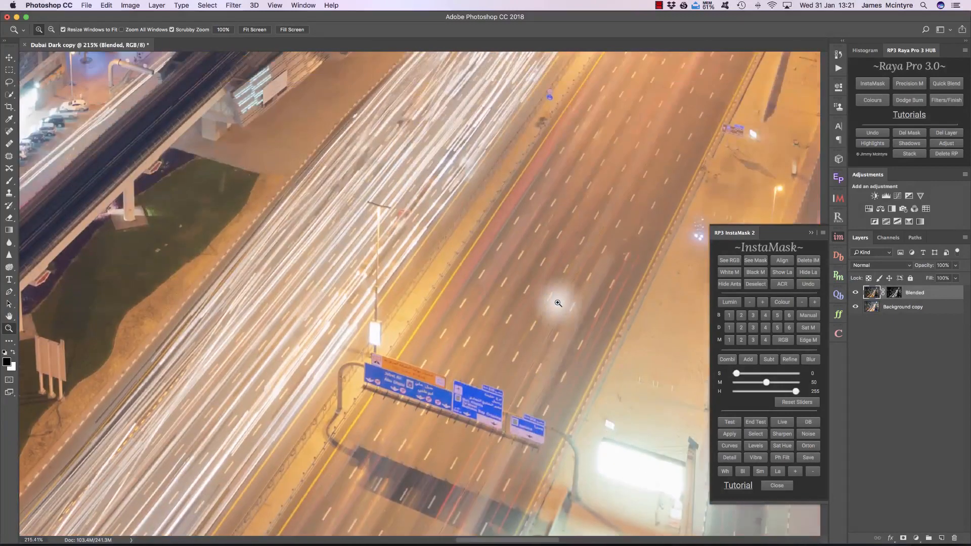
left_click(255, 29)
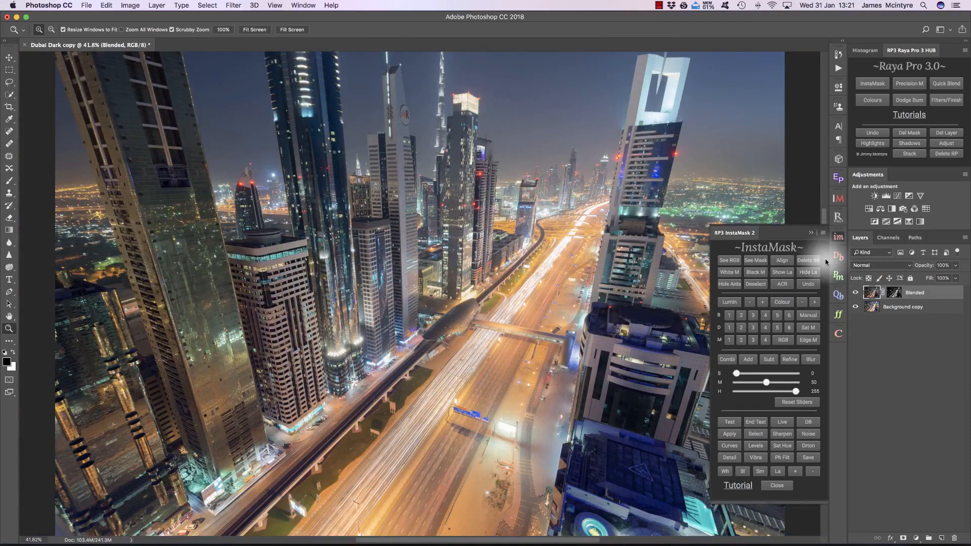
Delete the Blended layer's mask, hide the layer, and inspect the base exposure's bright tower tops and street-level lights.
left_click(910, 133)
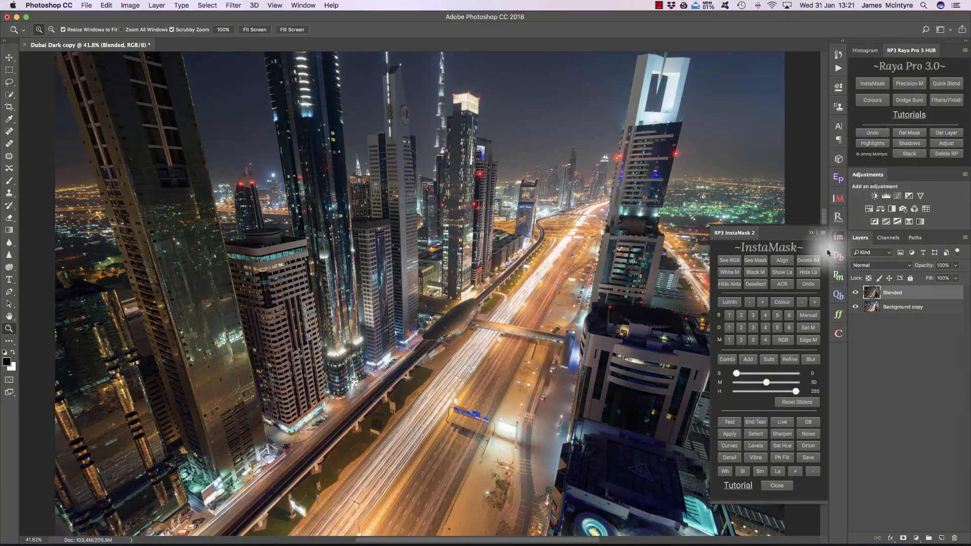
left_click(808, 273)
left_click_drag(465, 105, 509, 111)
scroll(539, 316, "right", 10)
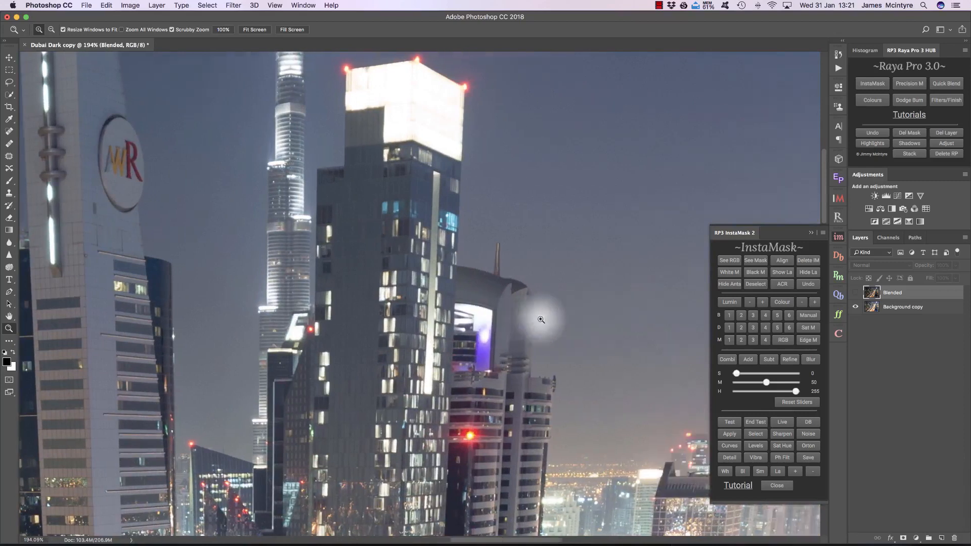
scroll(529, 320, "right", 10)
scroll(531, 319, "left", 6)
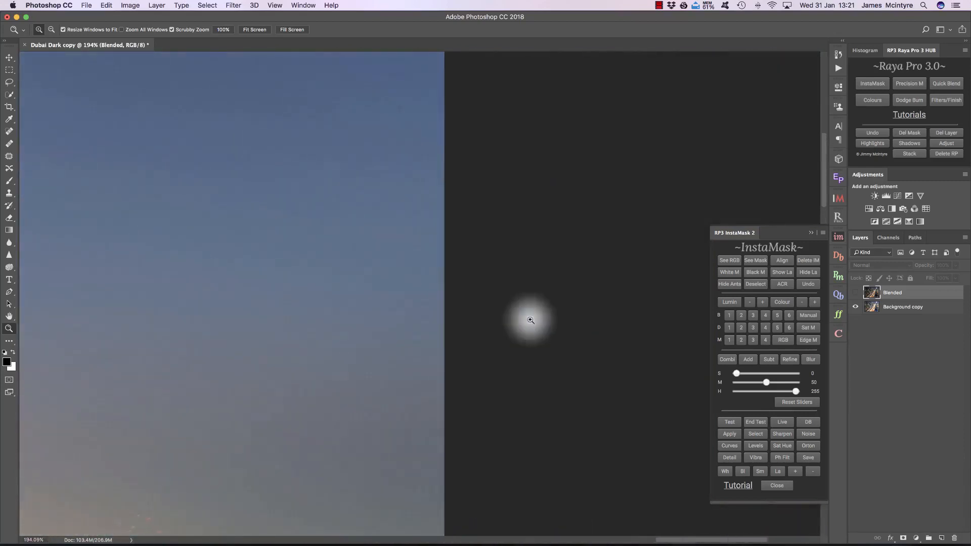
scroll(532, 320, "left", 3)
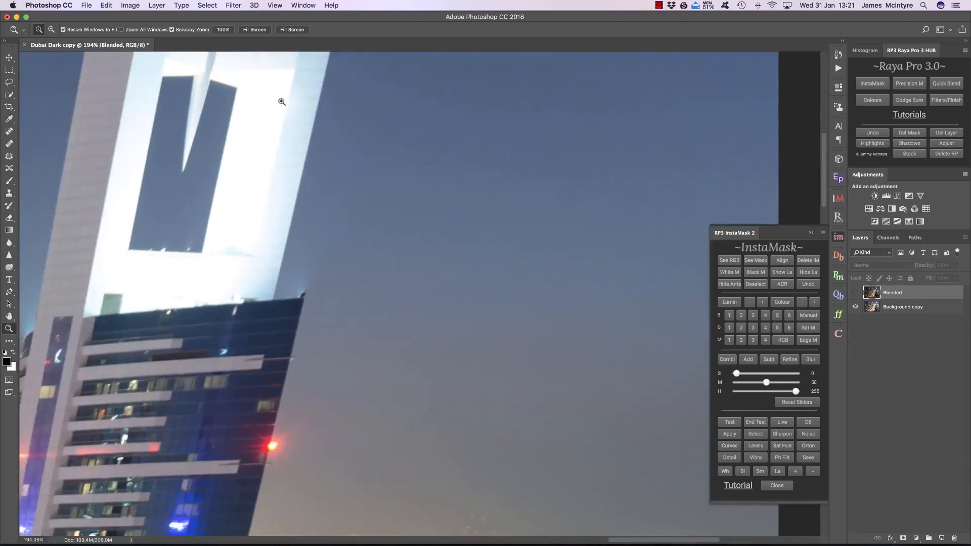
left_click(255, 29)
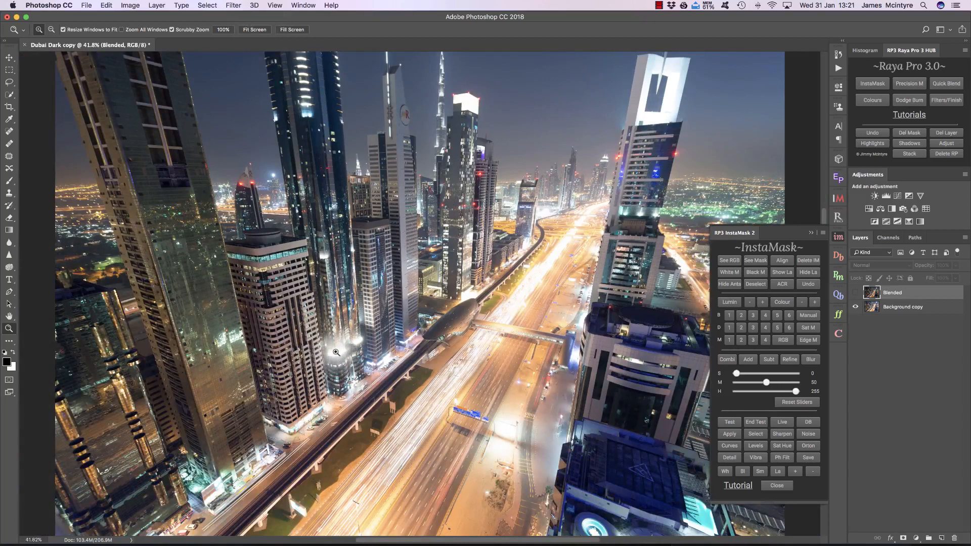
left_click_drag(332, 351, 393, 361)
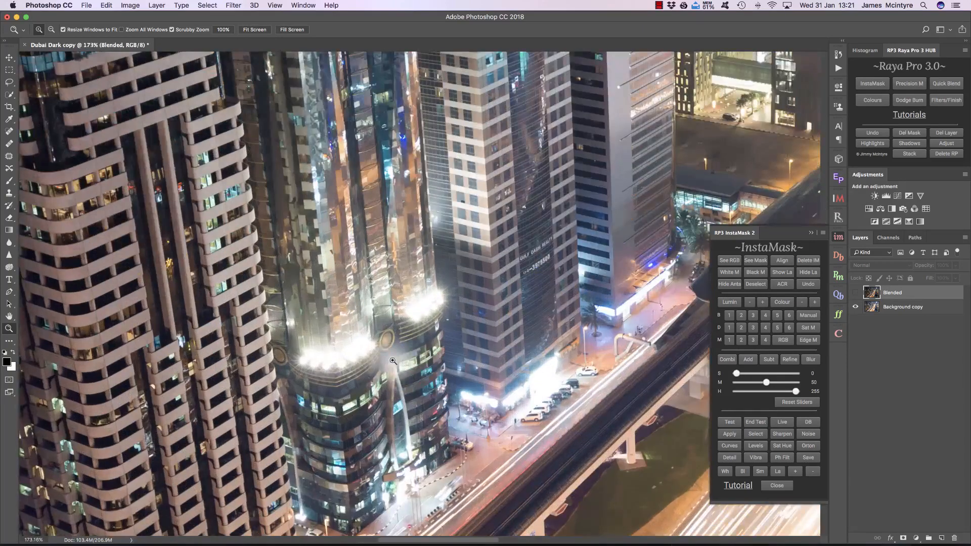
Generate the Brights 3 luminosity mask from the base exposure and load it as a selection.
left_click(254, 29)
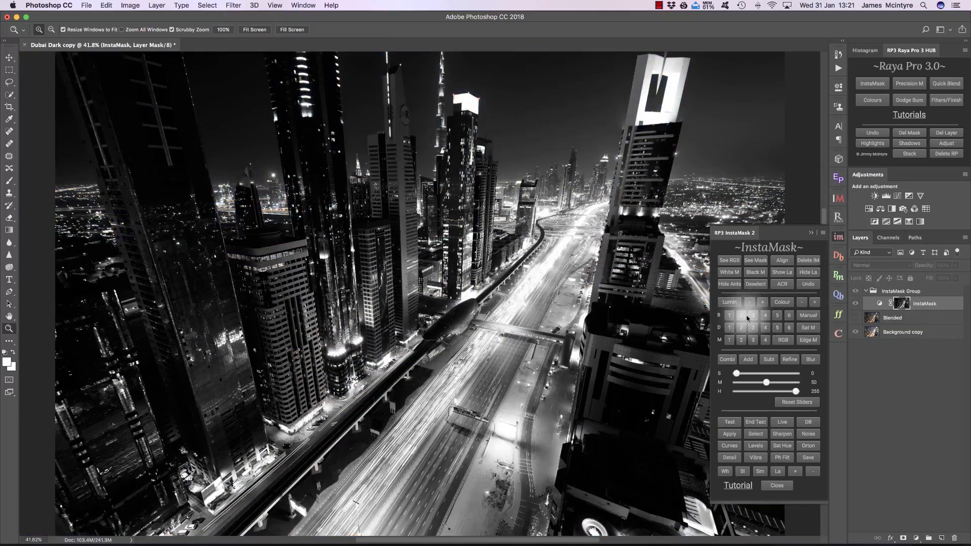
left_click(753, 317)
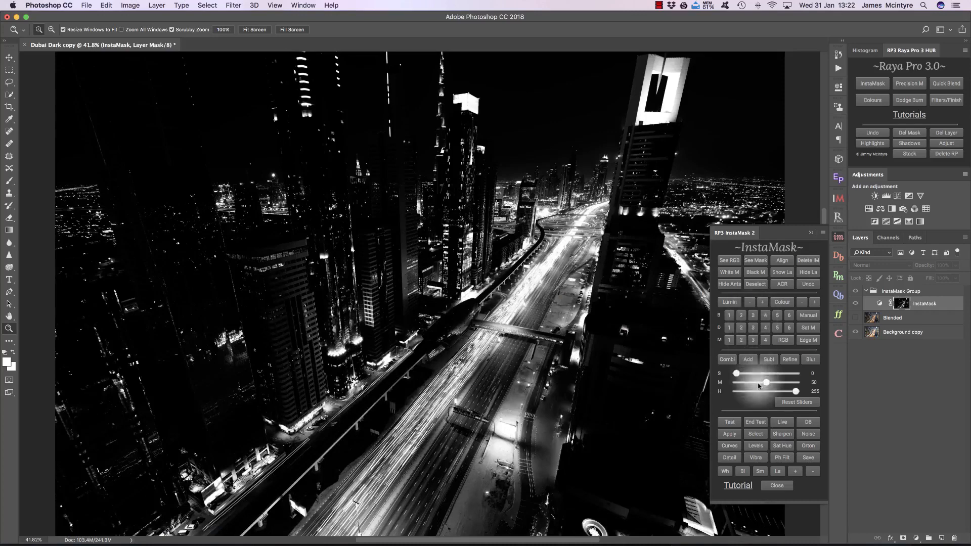
left_click(756, 434)
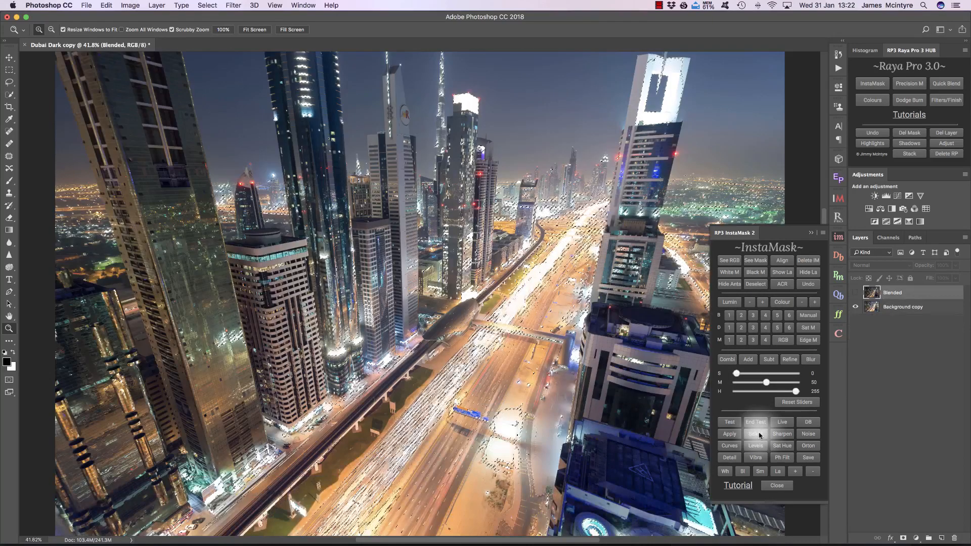
Add a black mask to the Blended layer, hide the selection outline, and show the layer ready for painting with a white brush.
left_click(757, 272)
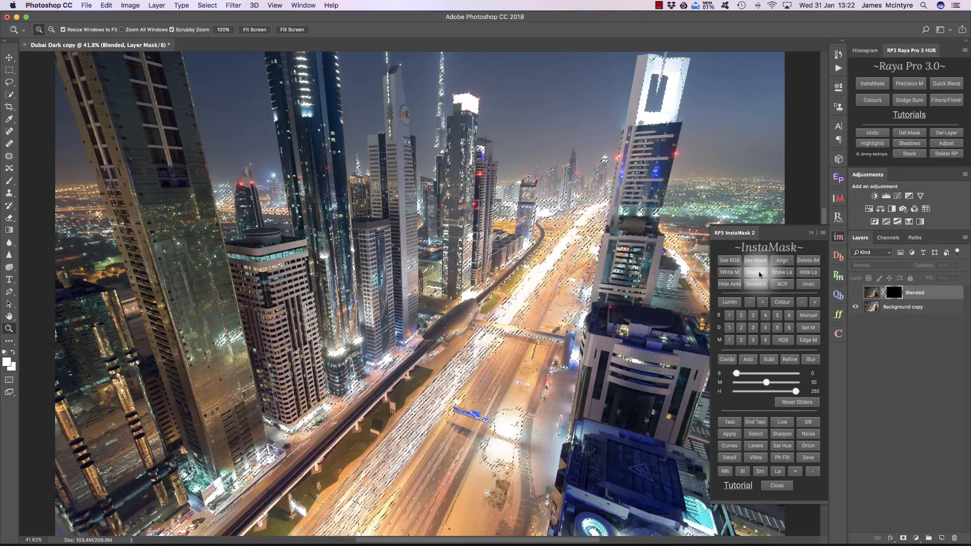
left_click(730, 285)
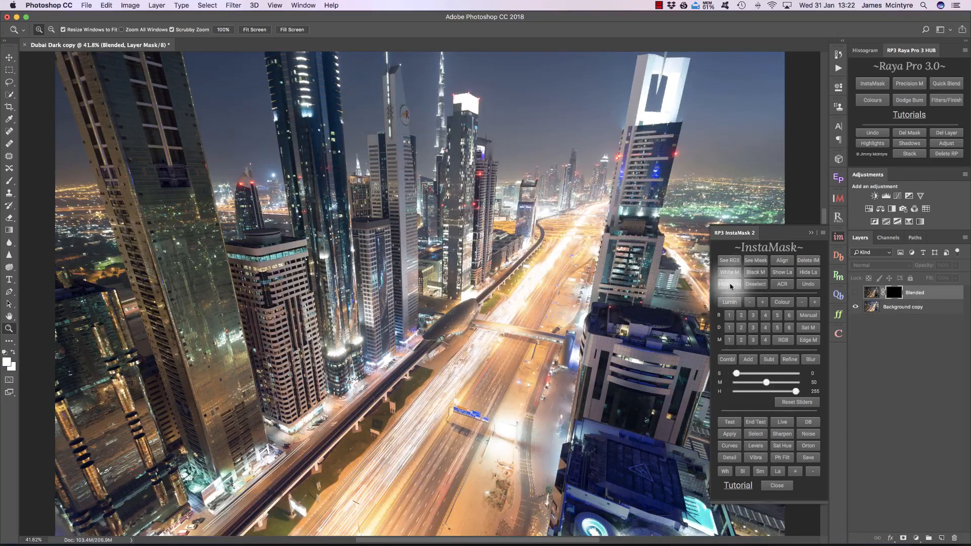
left_click(725, 472)
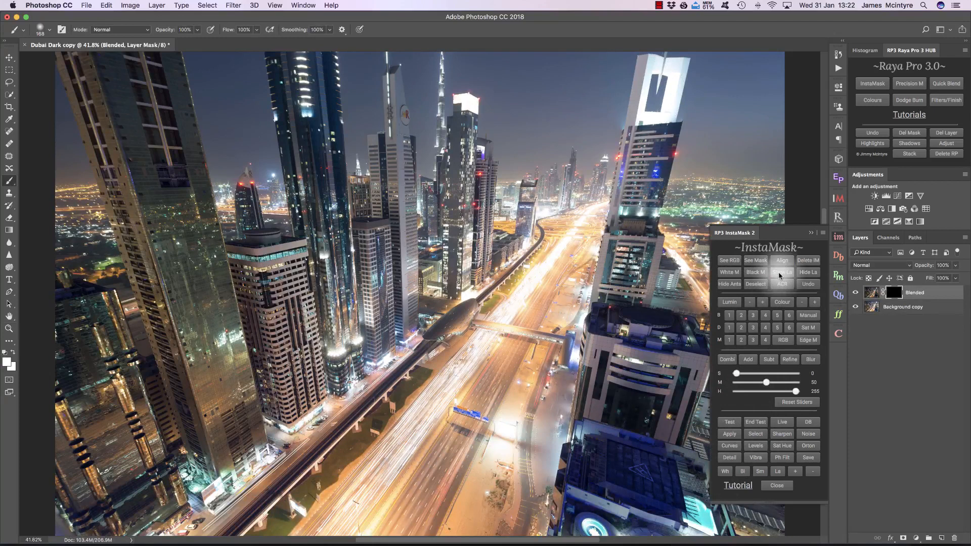
left_click(812, 233)
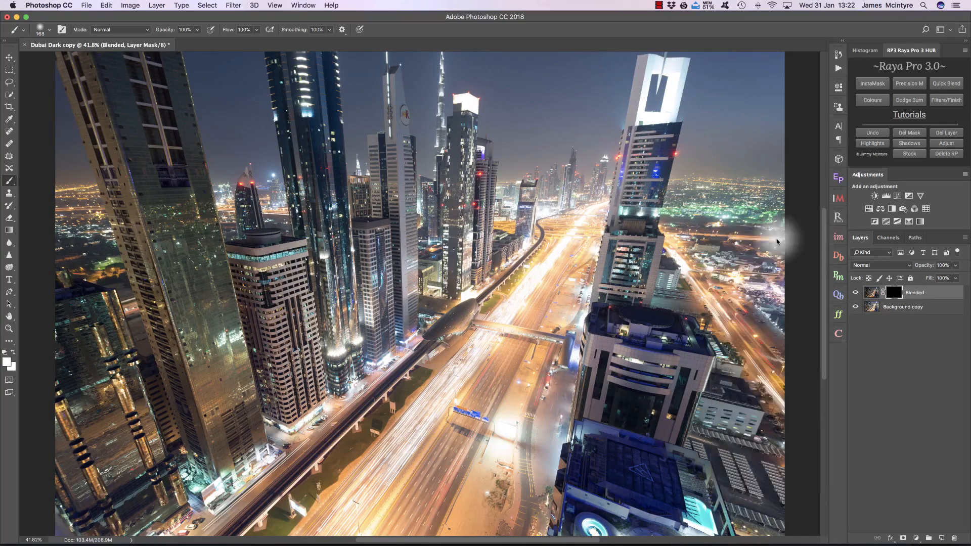
Enlarge the brush to 646 px and paint the dark exposure into the white illuminated crown of the large tower.
mouse_move(629, 229)
left_mouse_down()
mouse_move(675, 236)
mouse_move(666, 236)
left_mouse_up()
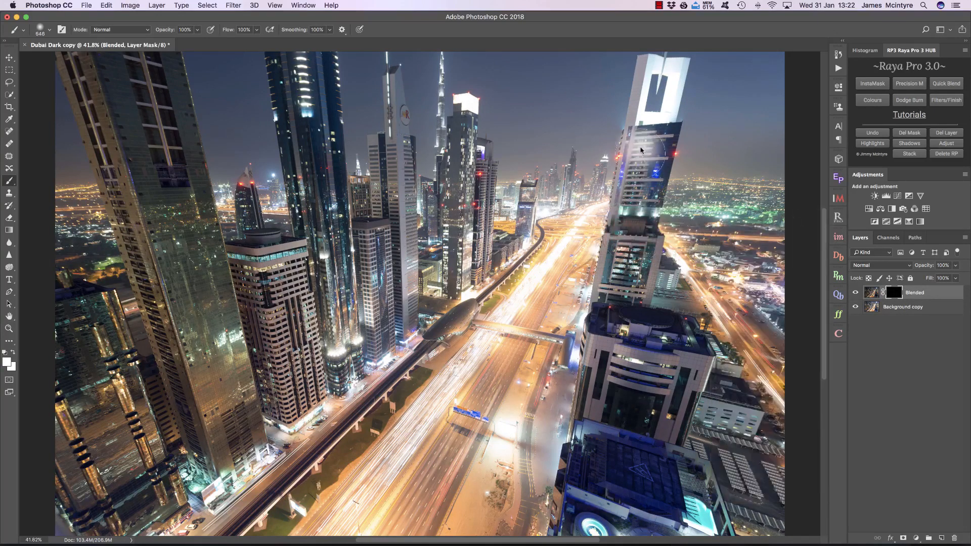
mouse_move(686, 84)
left_mouse_down()
mouse_move(650, 70)
mouse_move(645, 104)
mouse_move(683, 116)
mouse_move(651, 114)
left_mouse_up()
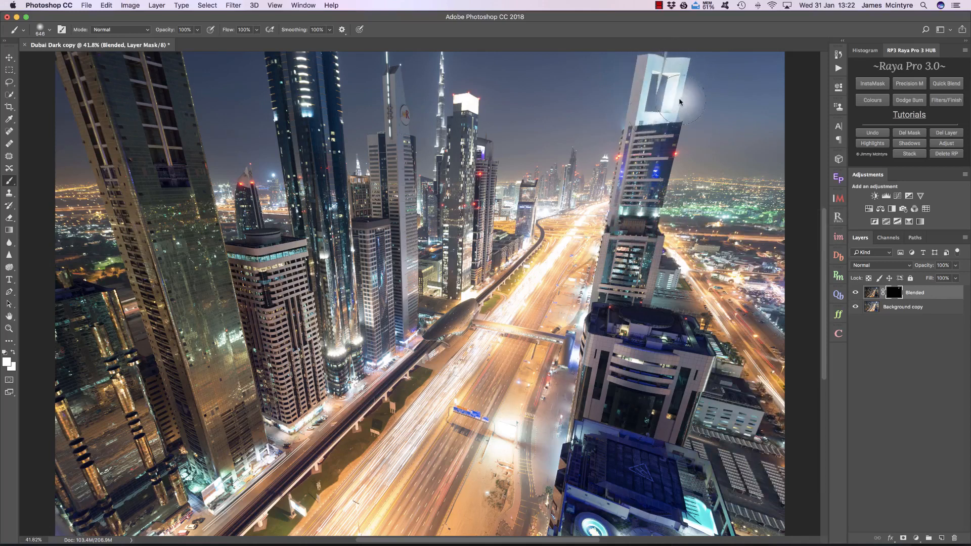
left_click_drag(667, 76, 663, 103)
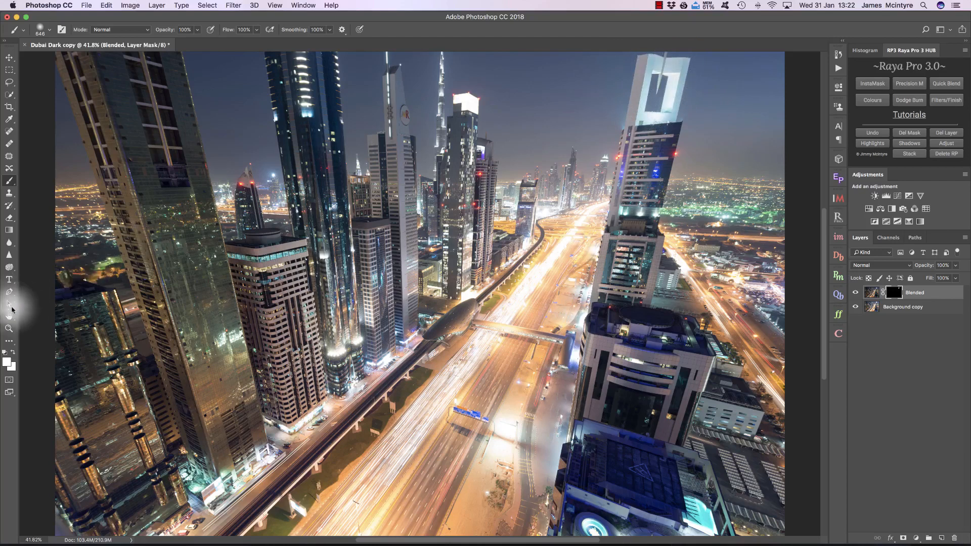
Paint the dark exposure into the glowing rooftop of the tower beside the Burj Khalifa.
key("z")
left_click_drag(464, 98, 549, 99)
left_click(10, 181)
left_click_drag(488, 119, 499, 121)
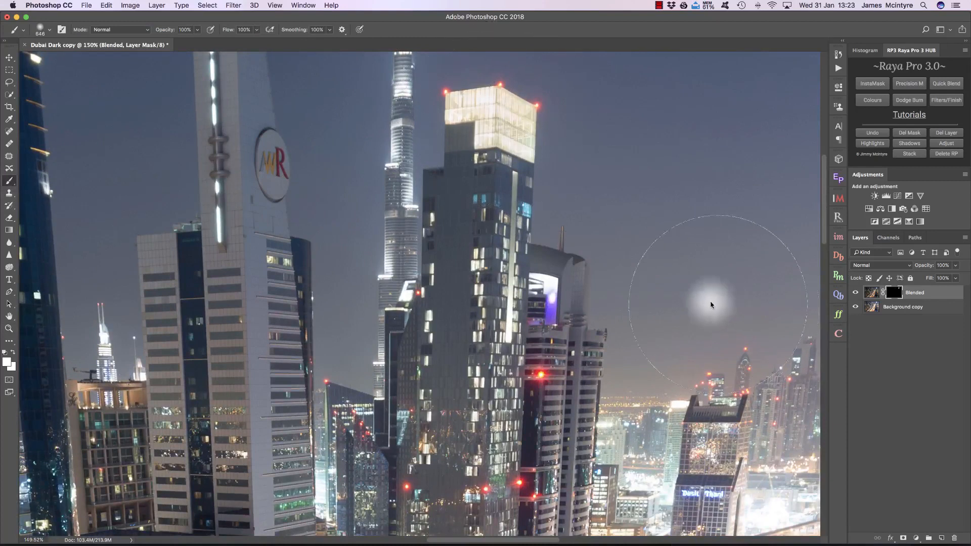
Paint over the bright glow beside the Dusit Thani building on the Blended layer's mask.
scroll(712, 303, "right", 5)
scroll(693, 299, "down", 8)
scroll(694, 302, "down", 3)
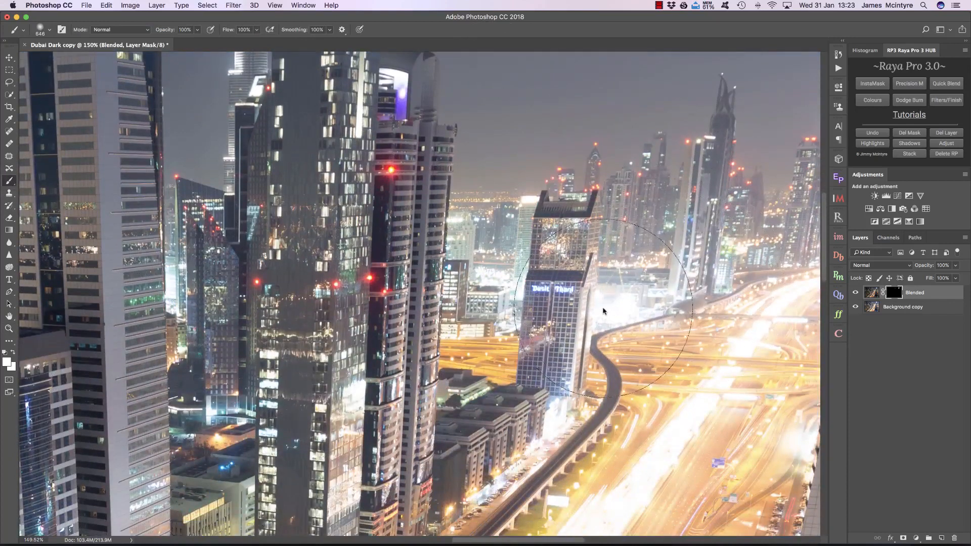
left_click_drag(602, 308, 609, 309)
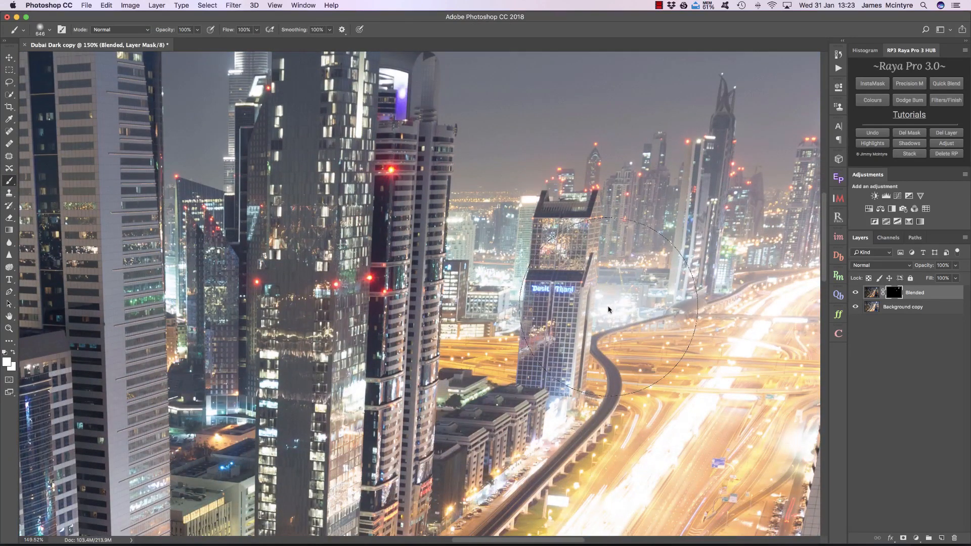
left_click(512, 300)
left_click(618, 309)
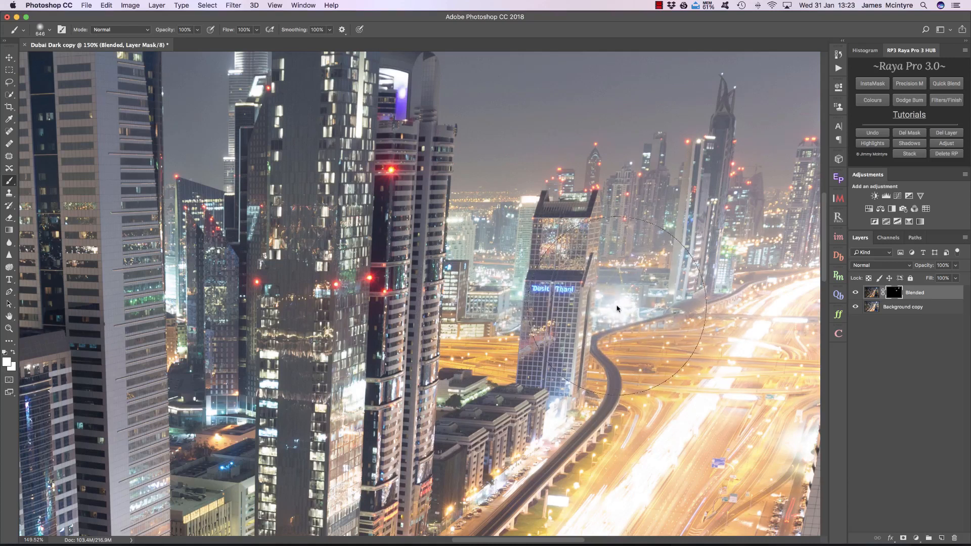
Reduce the brush to 257 px and paint back the bright lights at the base of the tower behind the metro station.
scroll(597, 278, "down", 15)
mouse_move(376, 265)
left_mouse_down()
mouse_move(350, 262)
mouse_move(329, 226)
mouse_move(337, 225)
mouse_move(199, 251)
left_mouse_up()
mouse_move(351, 227)
left_mouse_down()
mouse_move(371, 207)
mouse_move(342, 221)
left_mouse_up()
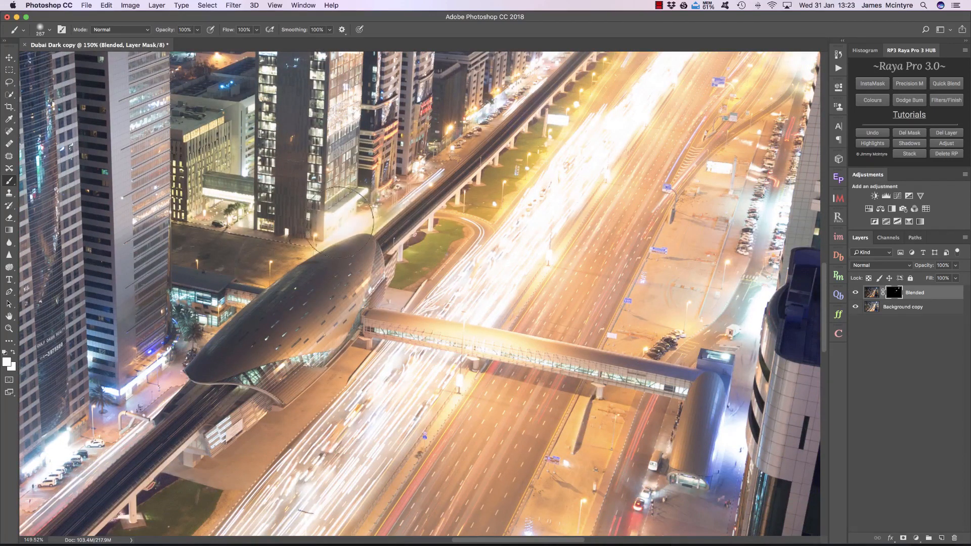
Paint the dark exposure into the rings of bright lights on the glass tower above the street.
scroll(326, 223, "left", 5)
scroll(321, 223, "down", 5)
scroll(320, 223, "left", 4)
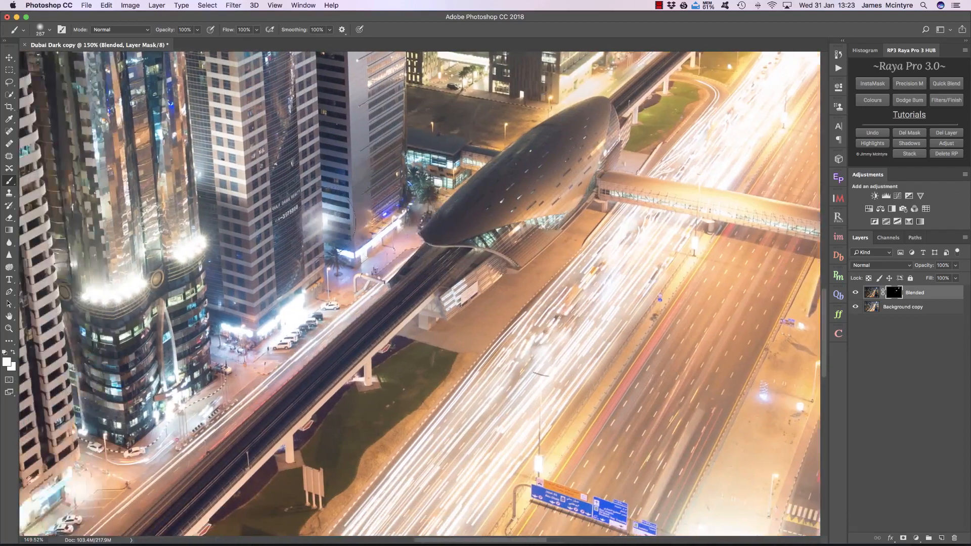
scroll(331, 223, "left", 4)
scroll(218, 233, "down", 3)
mouse_move(218, 233)
left_mouse_down()
mouse_move(134, 256)
mouse_move(184, 265)
mouse_move(151, 259)
left_mouse_up()
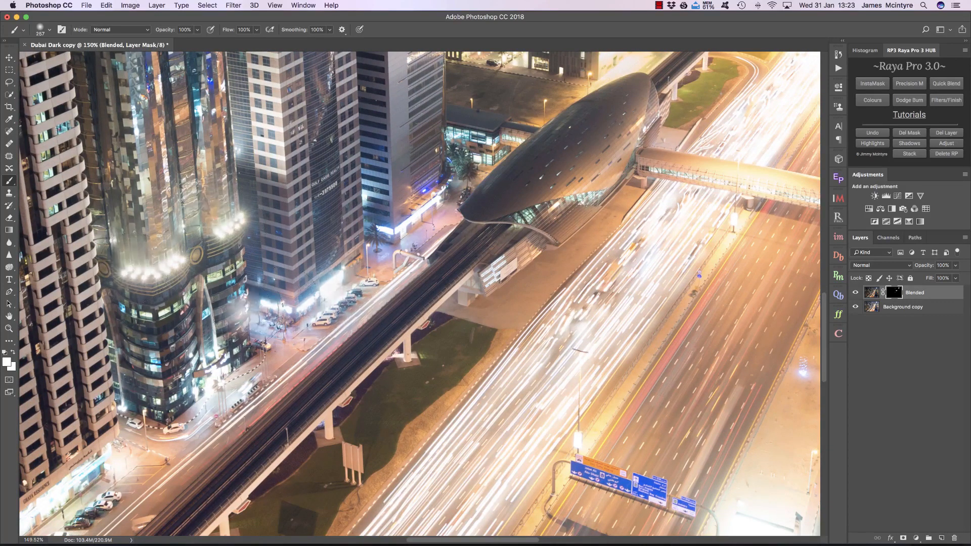
Paint down the highlights along the lit shopfront and the construction site beside the elevated rail track.
scroll(134, 414, "left", 10)
scroll(134, 414, "down", 4)
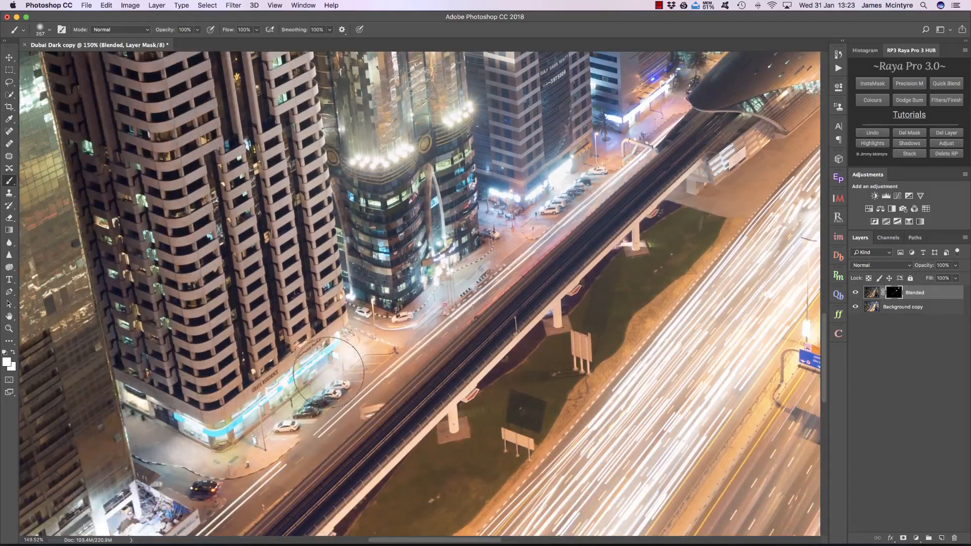
scroll(238, 390, "left", 10)
scroll(278, 394, "down", 6)
mouse_move(458, 327)
left_mouse_down()
mouse_move(235, 448)
mouse_move(217, 447)
left_mouse_up()
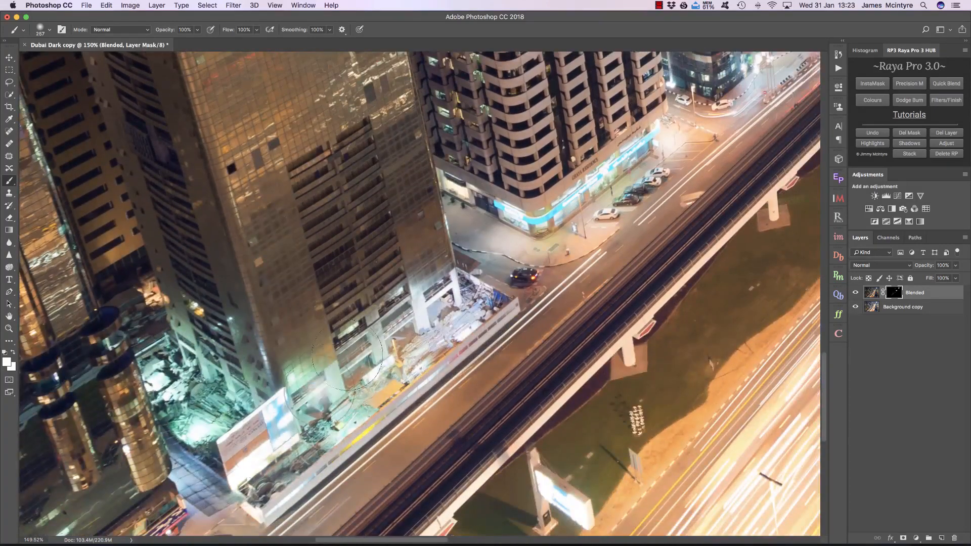
Review the painted highlights across the full image and bring back the InstaMask panel.
key("z")
left_click_drag(449, 347, 408, 350)
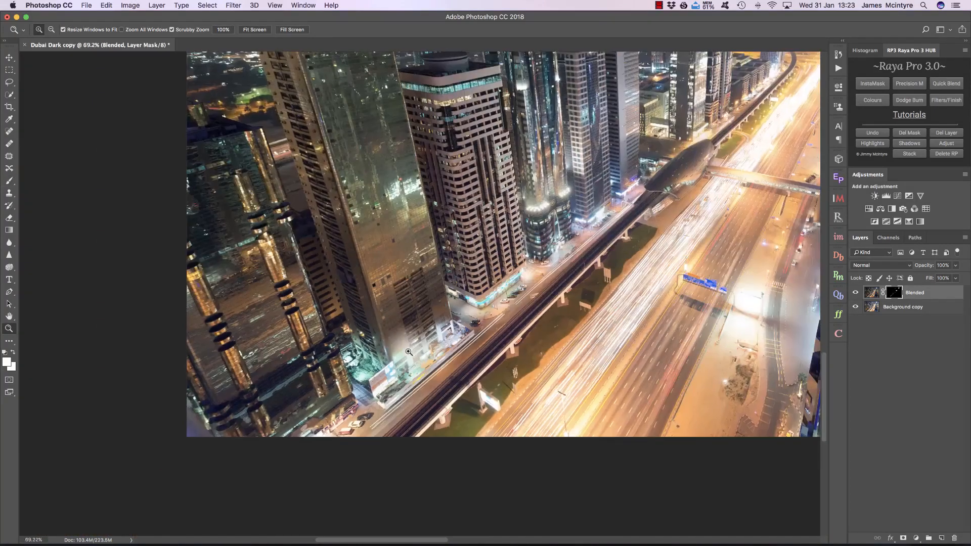
scroll(476, 347, "right", 1)
scroll(471, 346, "up", 10)
scroll(471, 347, "right", 3)
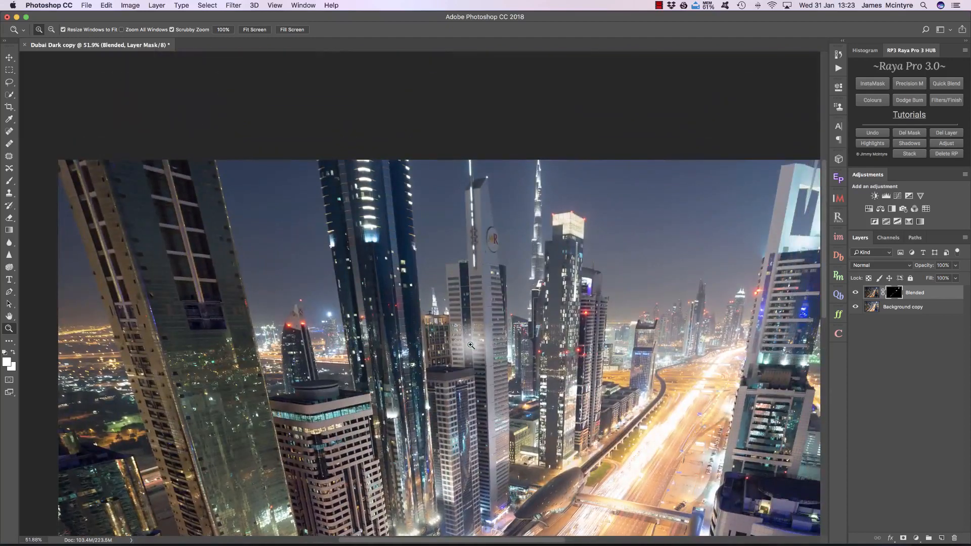
key("super+0")
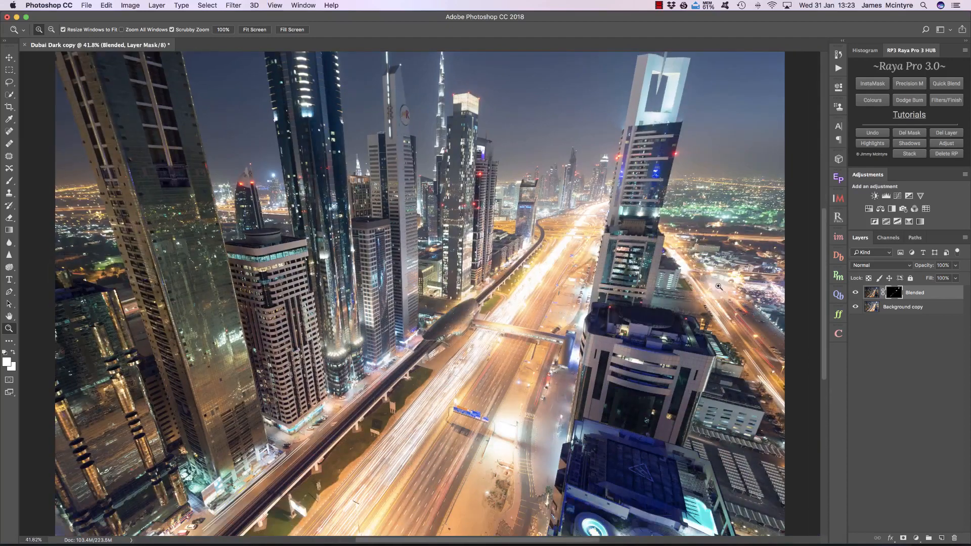
left_click(837, 238)
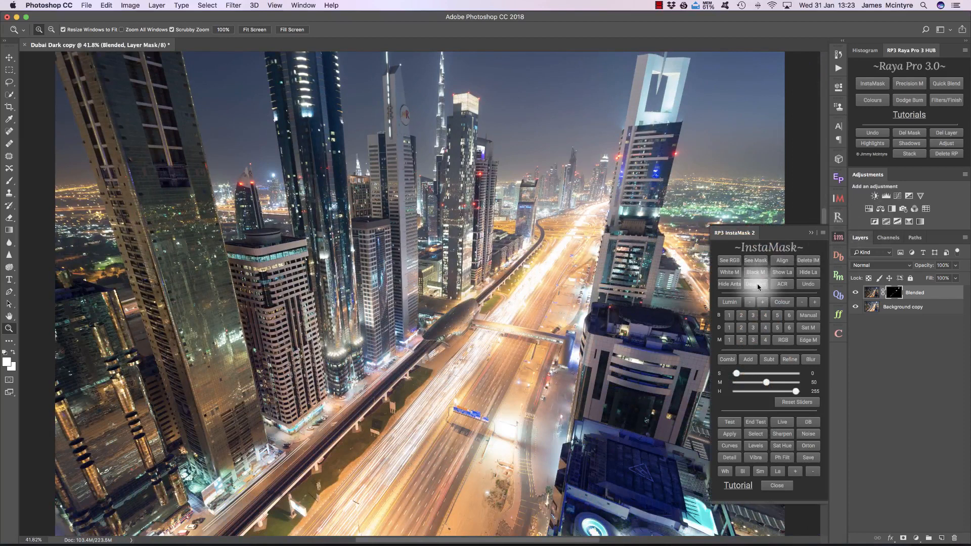
Put the InstaMask panel away and compare the full Dubai image with the Blended layer hidden and shown.
left_click(811, 232)
left_click(856, 292)
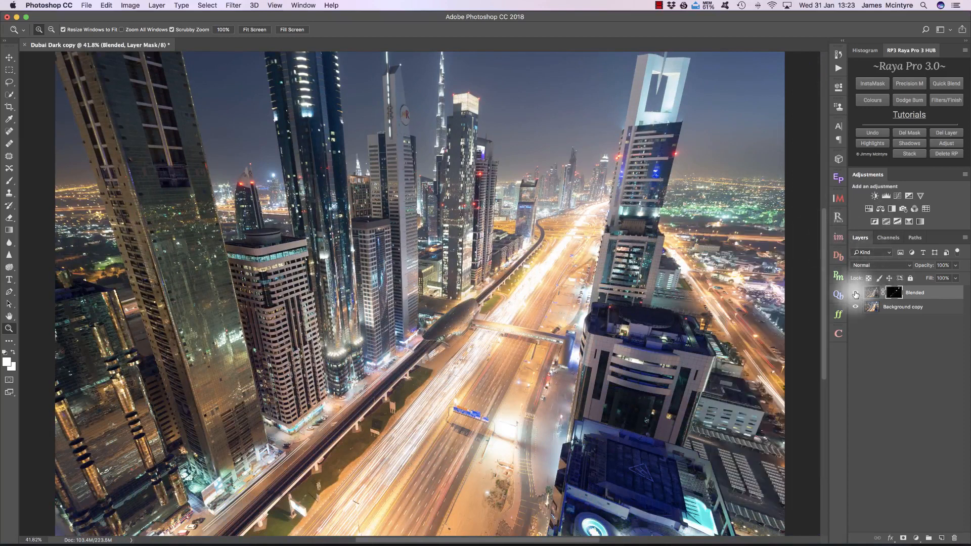
left_click(856, 292)
left_click(856, 293)
left_click(856, 292)
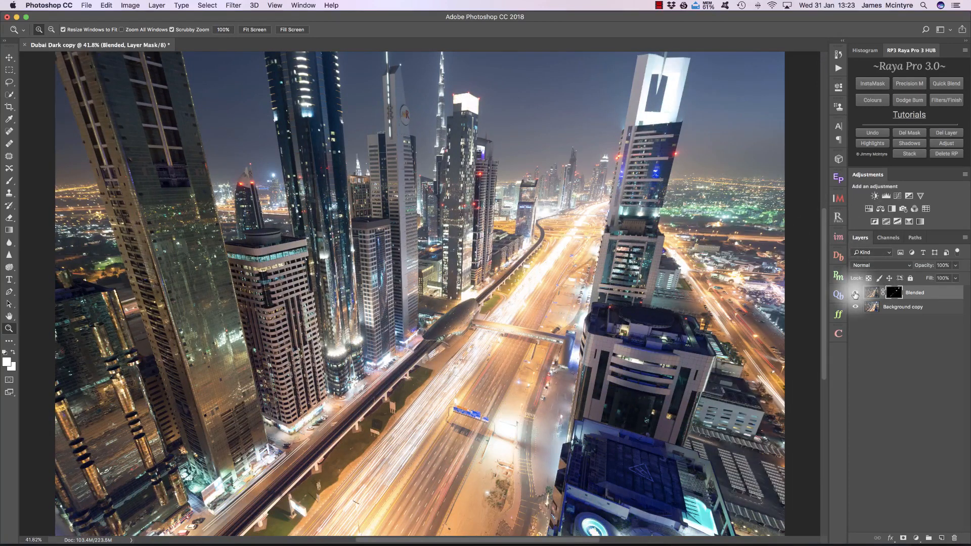
Examine close-ups of the towers with the Blended layer hidden and shown to judge the recovered highlights.
left_click_drag(704, 68, 754, 71)
left_click(856, 293)
left_click(856, 293)
left_click(856, 293)
left_click(856, 293)
left_click_drag(182, 138, 238, 142)
left_click(855, 293)
left_click(855, 293)
Compare the area around the Dusit Thani building and curved rail track with and without the Blended layer, and return to the full image.
scroll(629, 330, "down", 12)
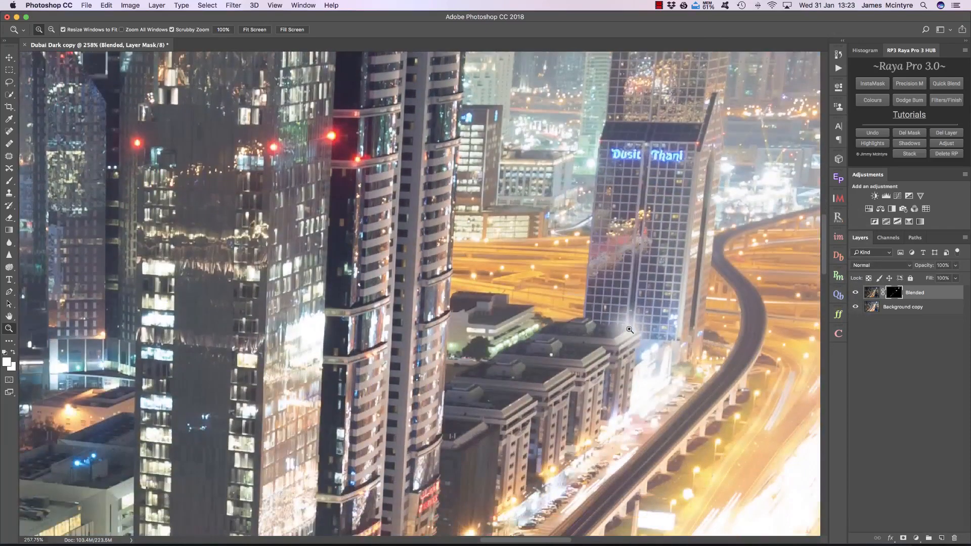
scroll(629, 329, "right", 2)
scroll(630, 329, "right", 1)
scroll(629, 329, "right", 1)
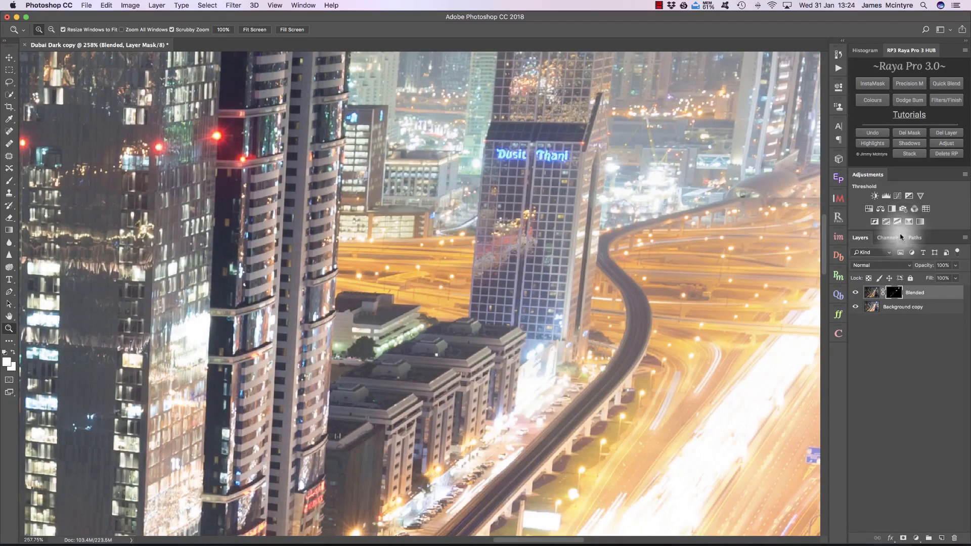
left_click(855, 293)
left_click(854, 294)
left_click(854, 293)
left_click(855, 293)
left_click(855, 293)
left_click(855, 293)
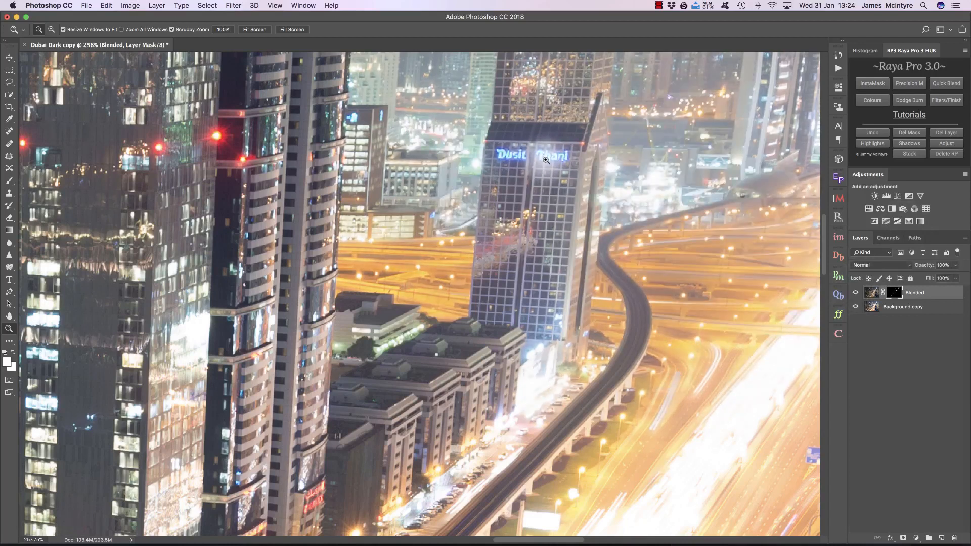
key("super+0")
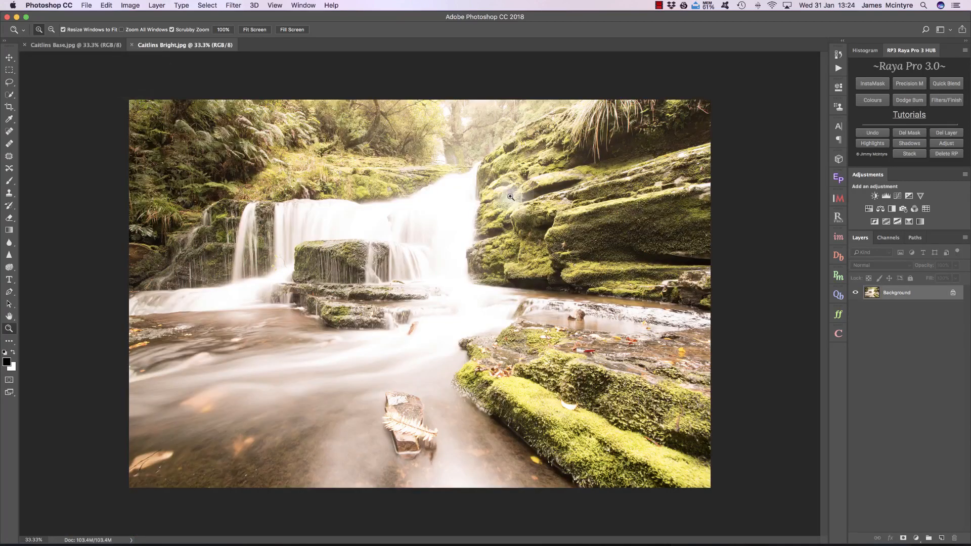
Compare the Caitlins Base and Caitlins Bright exposures and stack them as layers in one document.
left_click(73, 47)
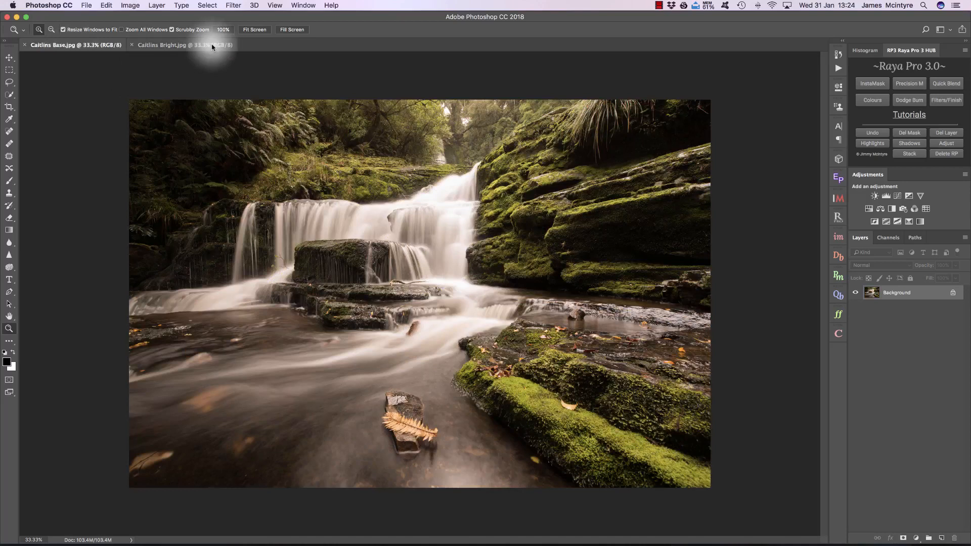
left_click(212, 46)
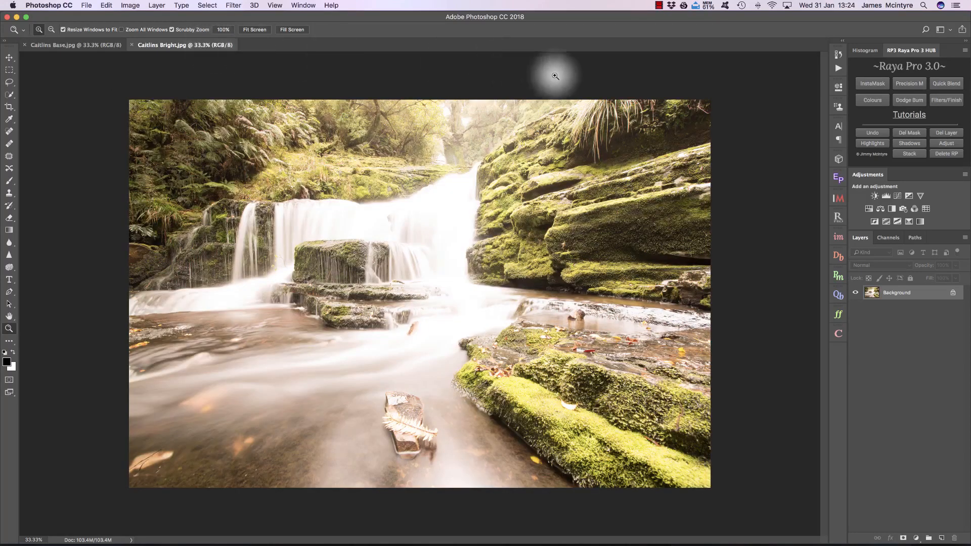
left_click(908, 154)
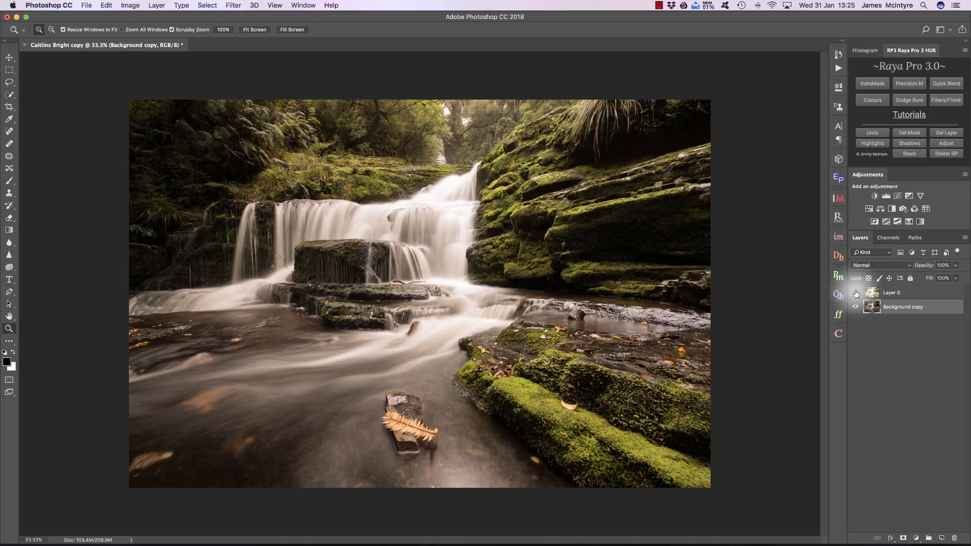
Select Layer 0 and compare the bright exposure with the base exposure underneath, leaving Layer 0 shown.
left_click(856, 292)
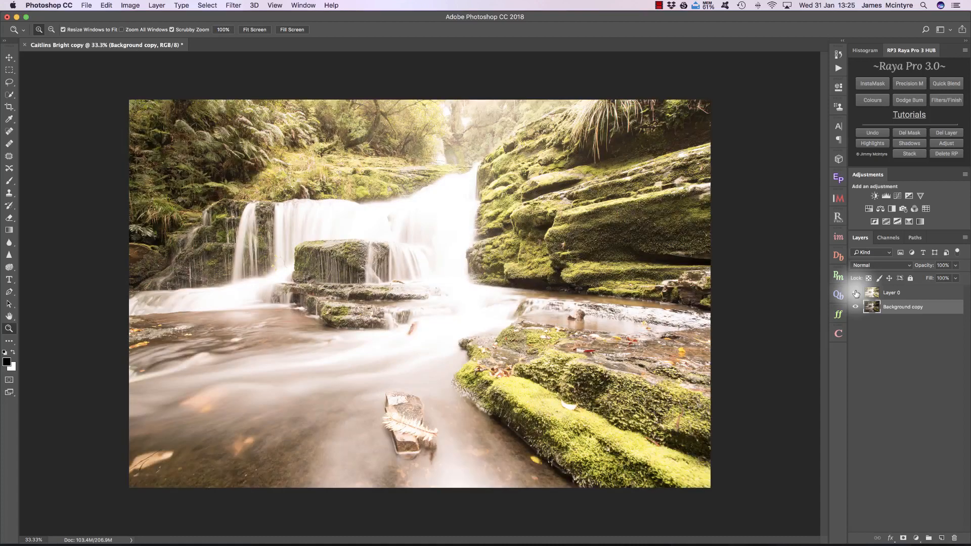
left_click(907, 294)
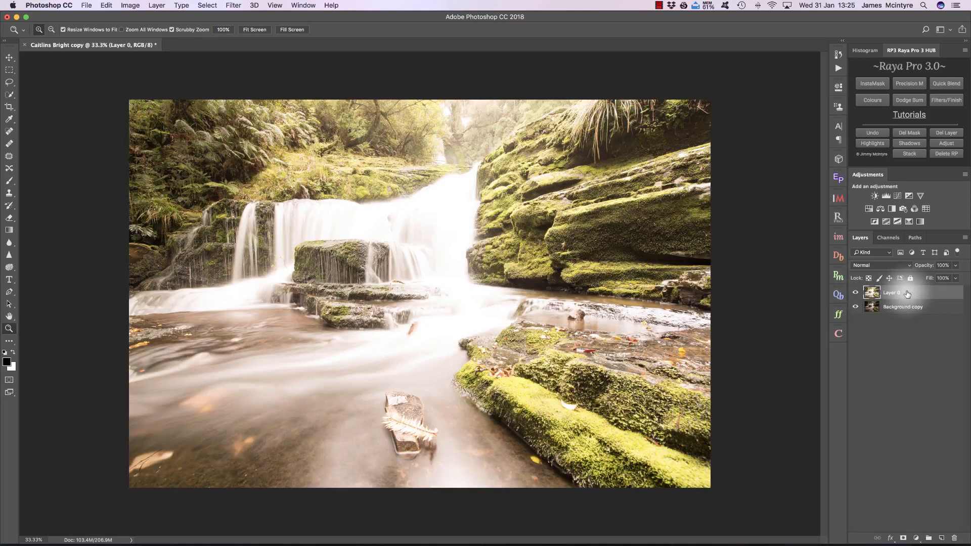
left_click(856, 293)
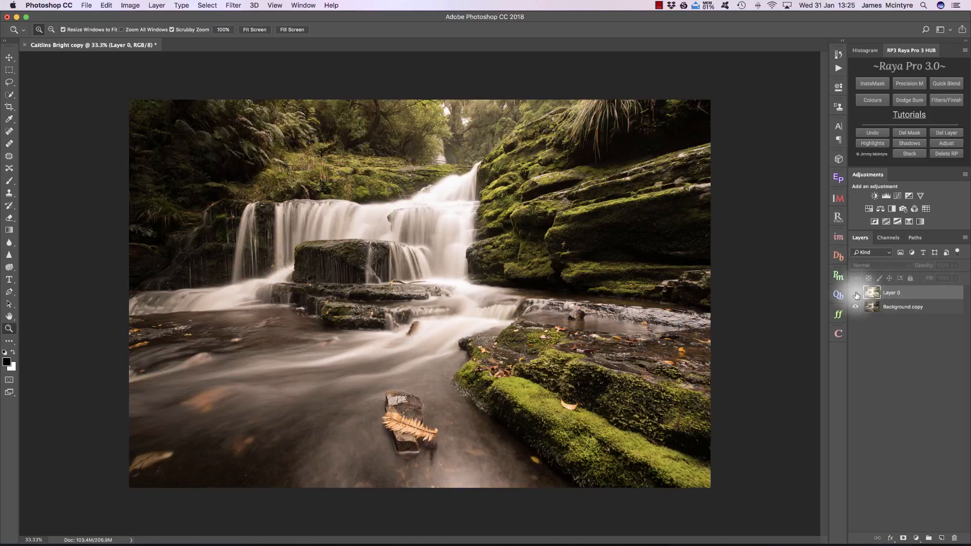
left_click(856, 293)
left_click(856, 294)
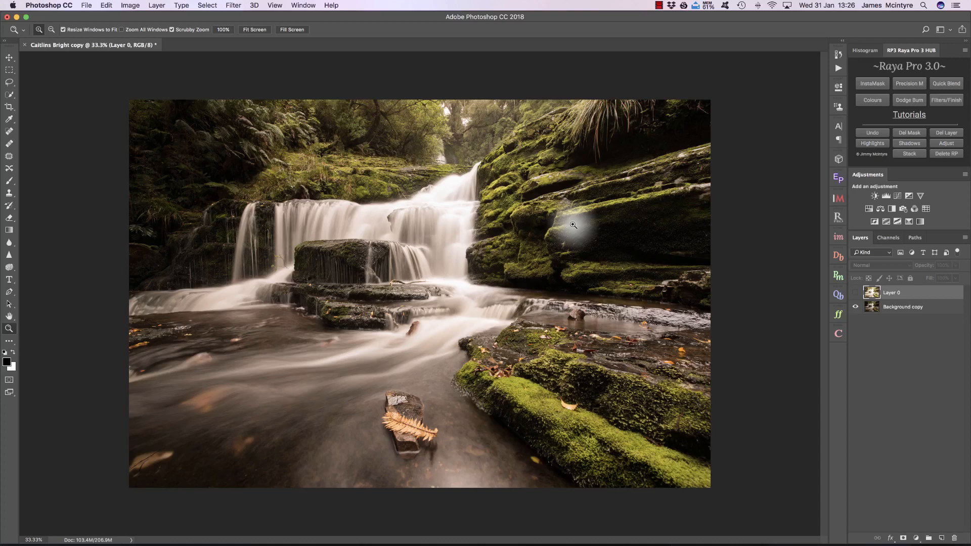
left_click(856, 294)
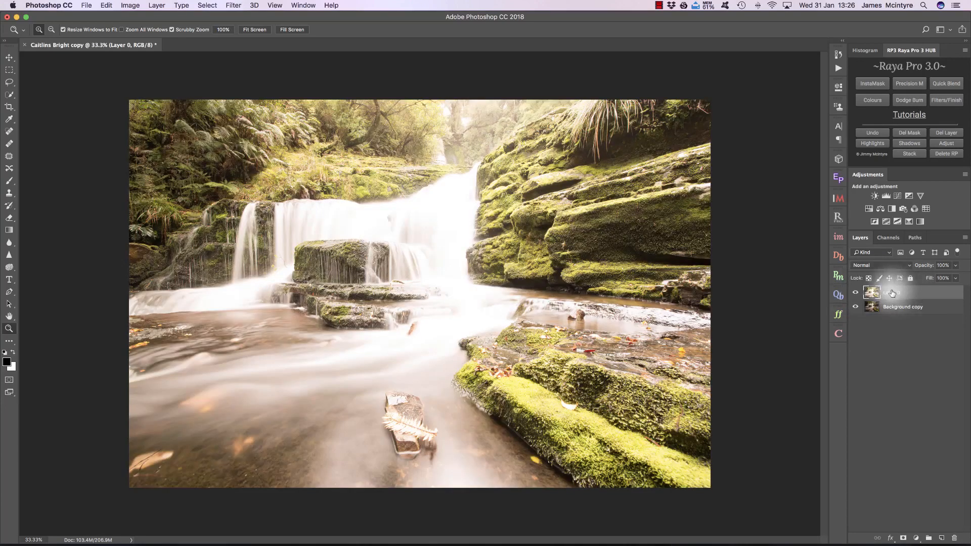
Generate a Darks 2 InstaMask from the bright exposure, load it as a selection, add a black mask to Layer 0 and hide the selection outline.
left_click(837, 238)
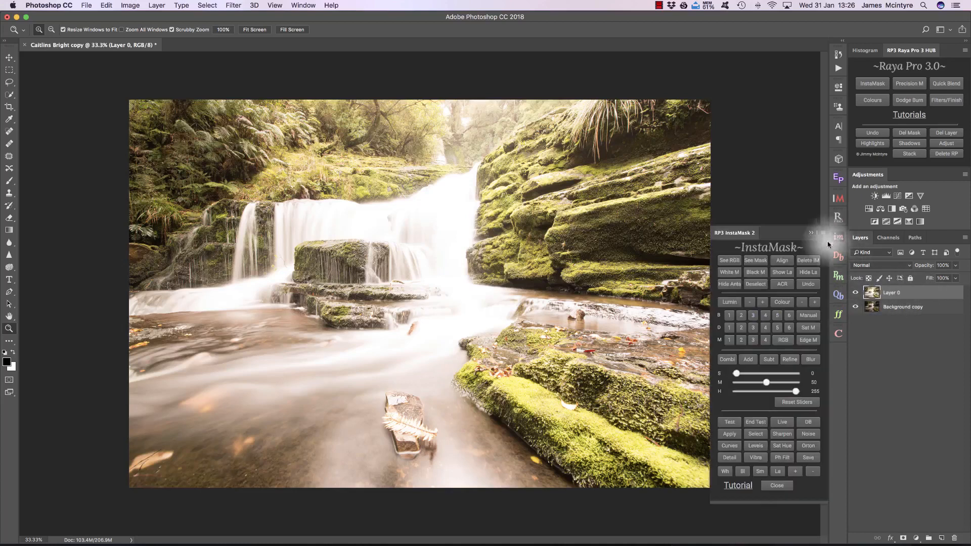
left_click(728, 328)
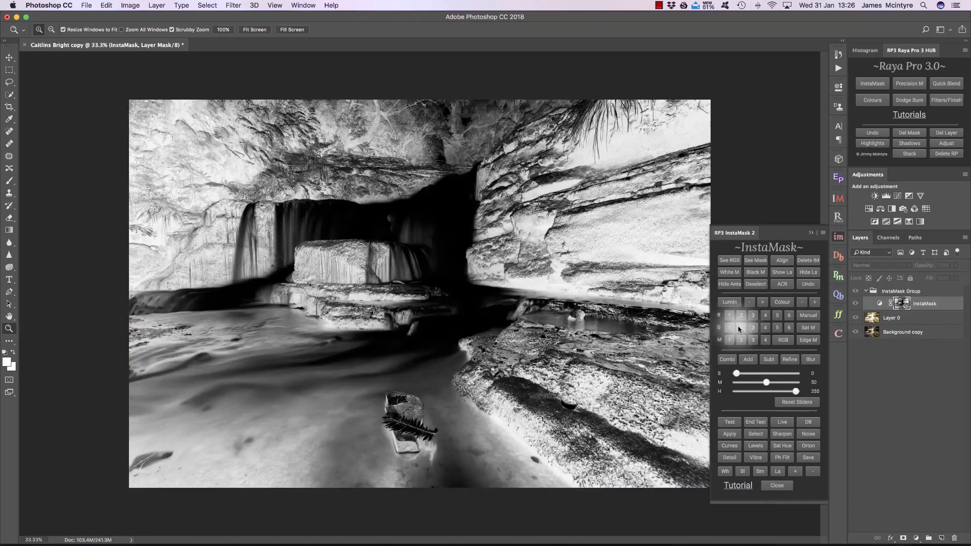
left_click(741, 328)
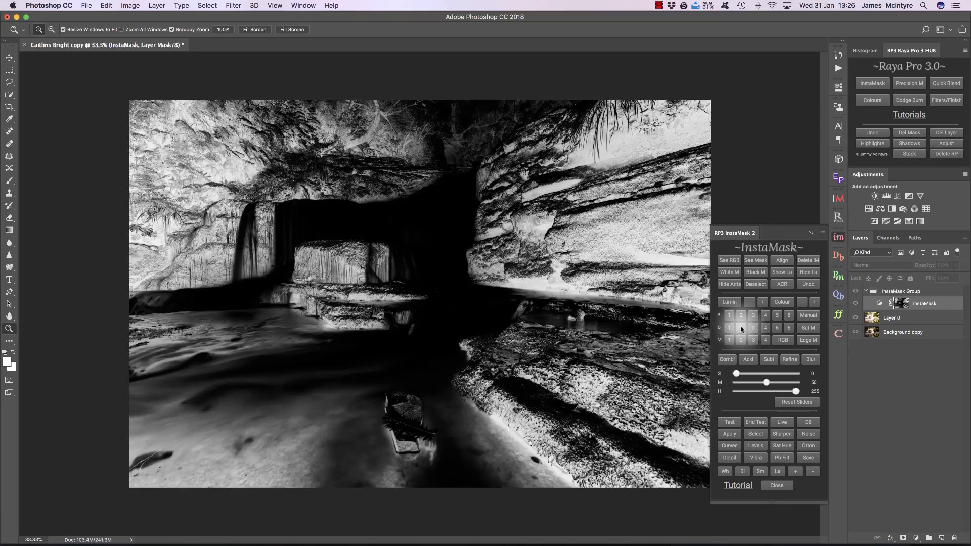
left_click(756, 434)
left_click(761, 273)
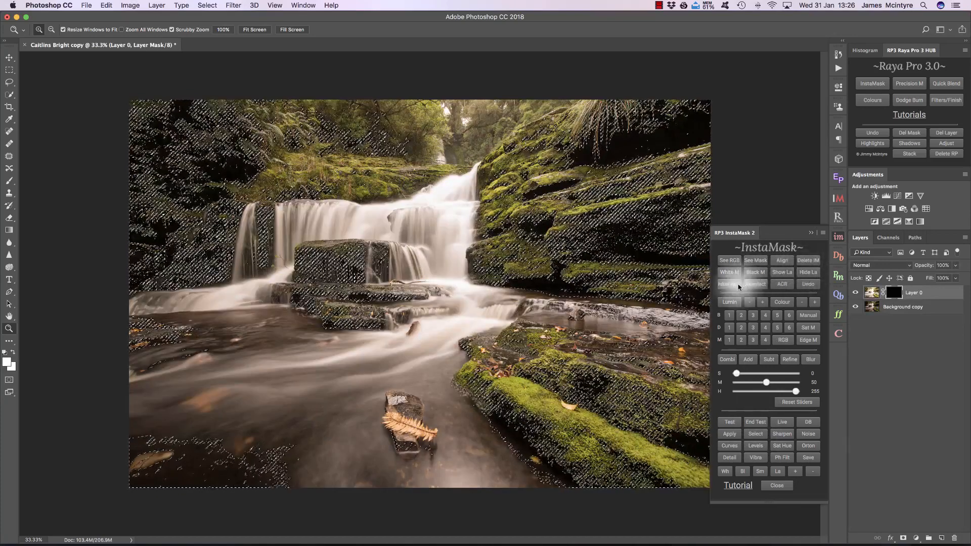
left_click(730, 284)
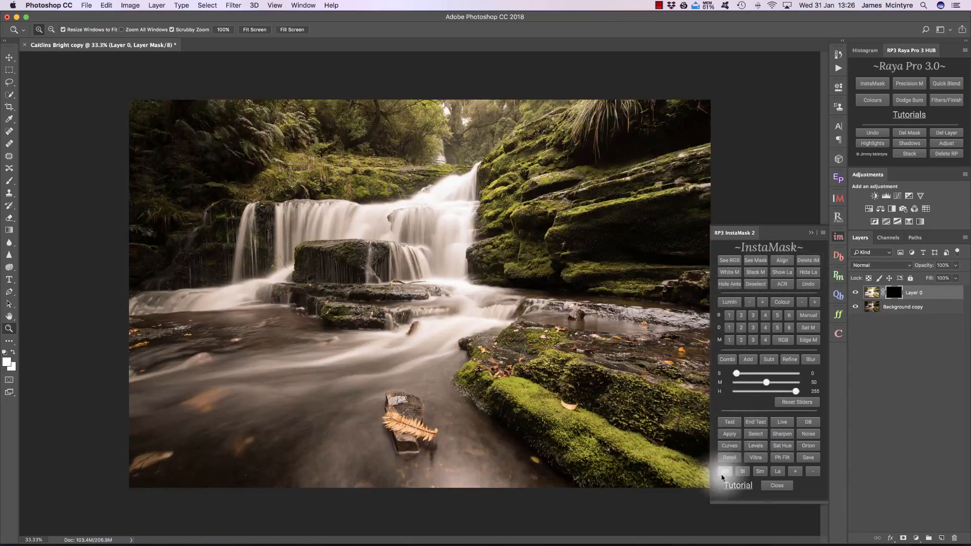
Paint the bright exposure into the dark foliage beside the waterfall with a 2000 px white brush at 100% opacity.
left_click(779, 472)
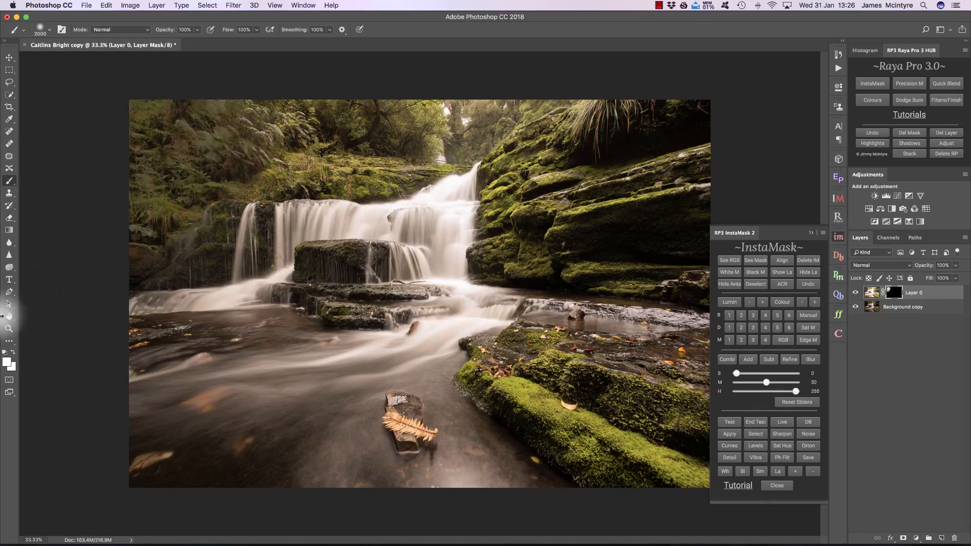
left_click(9, 328)
left_click_drag(169, 141, 221, 151)
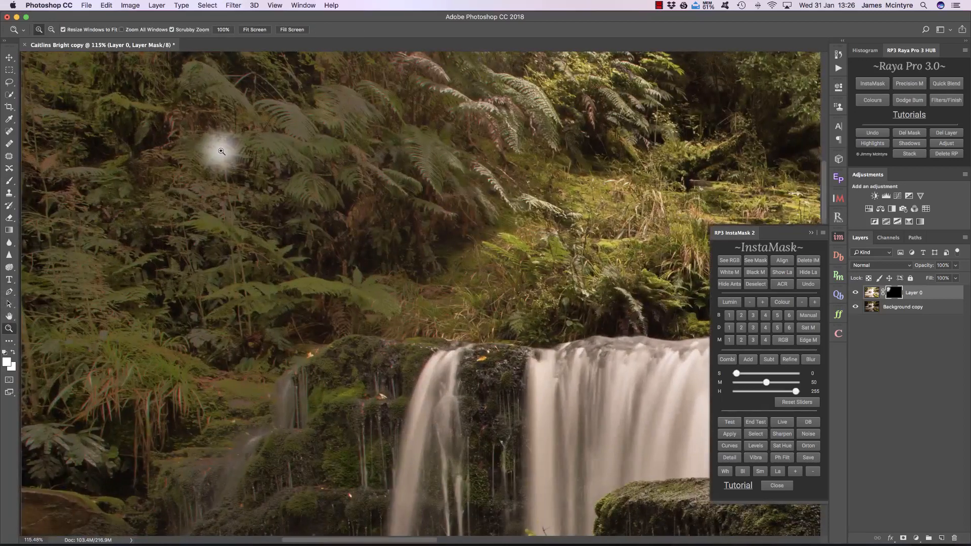
Compare the painted ferns with Layer 0's mask disabled and enabled, and delete that mask.
right_click(895, 297)
left_click(886, 298)
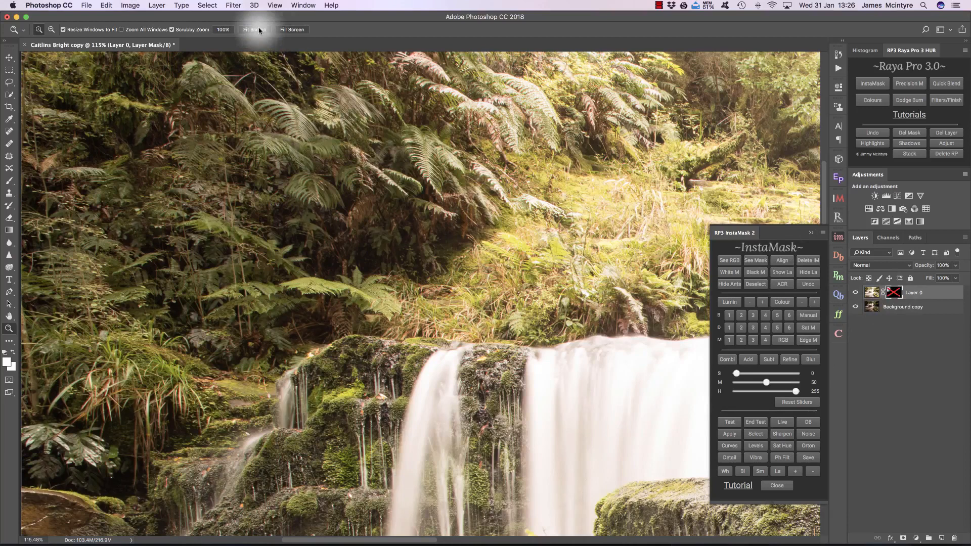
left_click(888, 290, "shift")
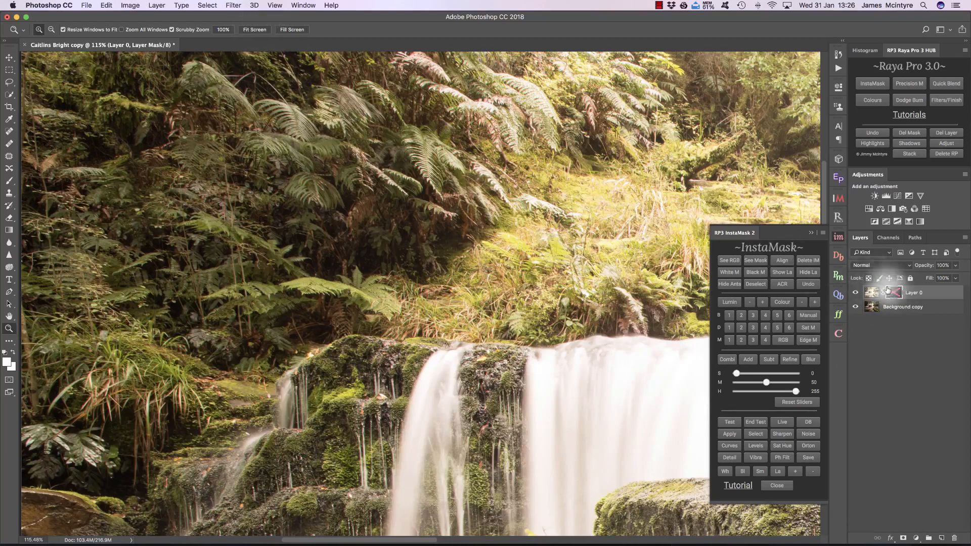
left_click(895, 296)
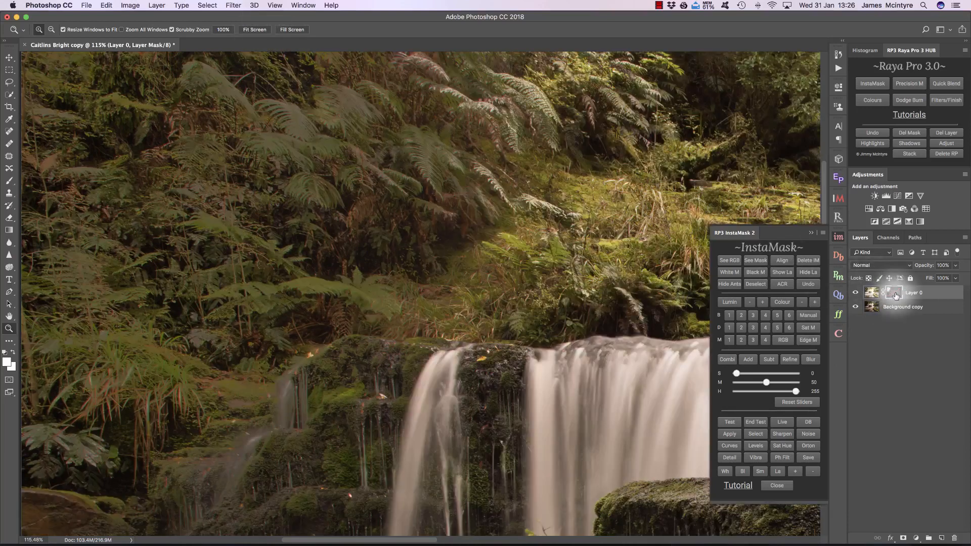
left_click(253, 31)
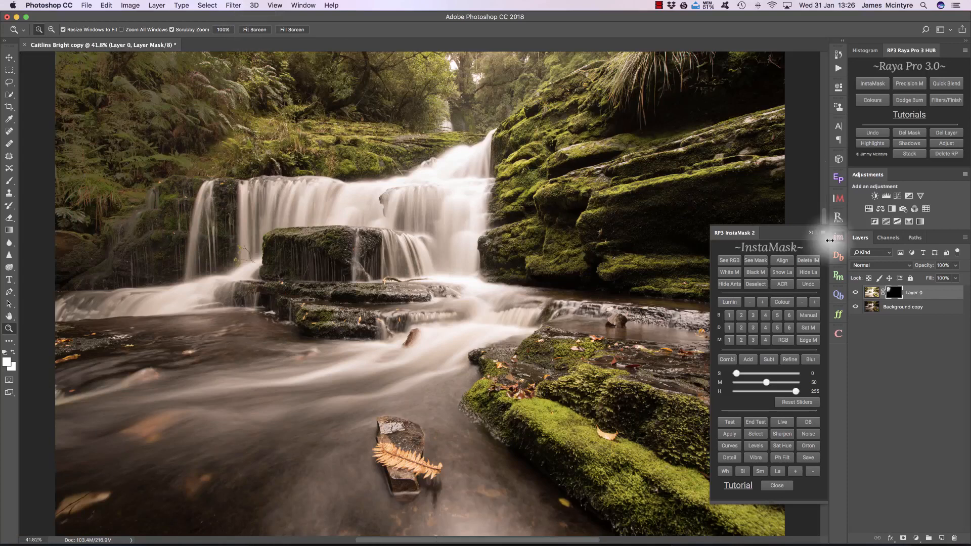
left_click(918, 133)
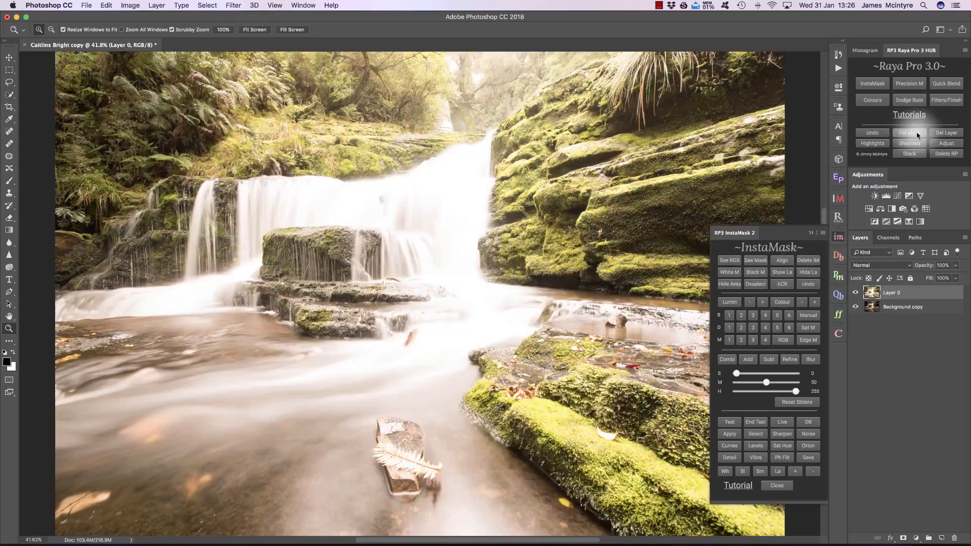
Hide Layer 0 and generate luminosity masks from the base exposure, progressing from Darks 1 to Darks 3.
left_click(856, 294)
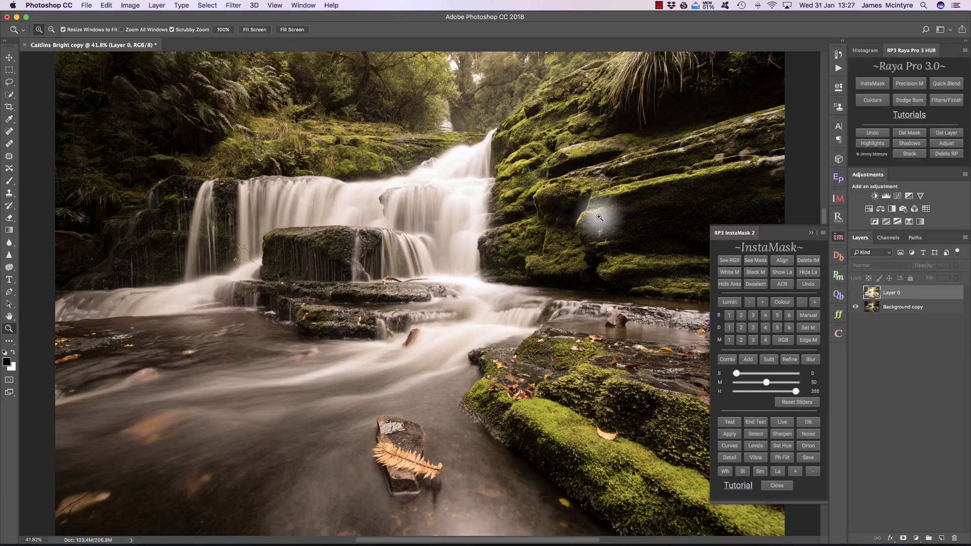
left_click(727, 329)
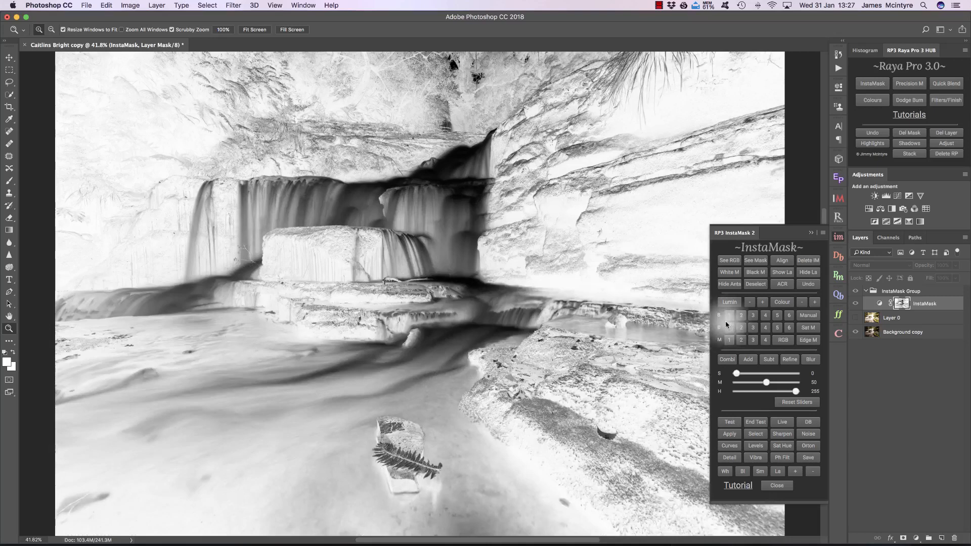
left_click(741, 328)
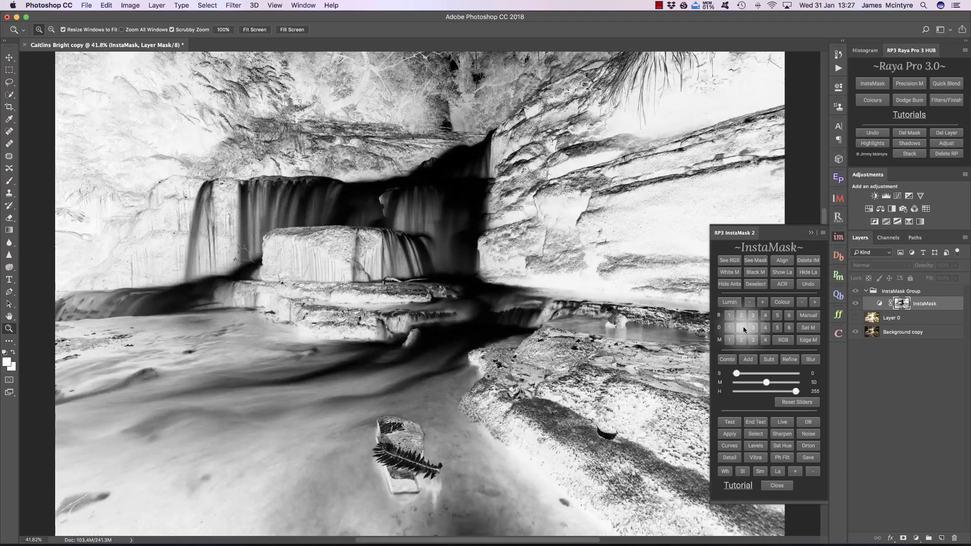
left_click(754, 330)
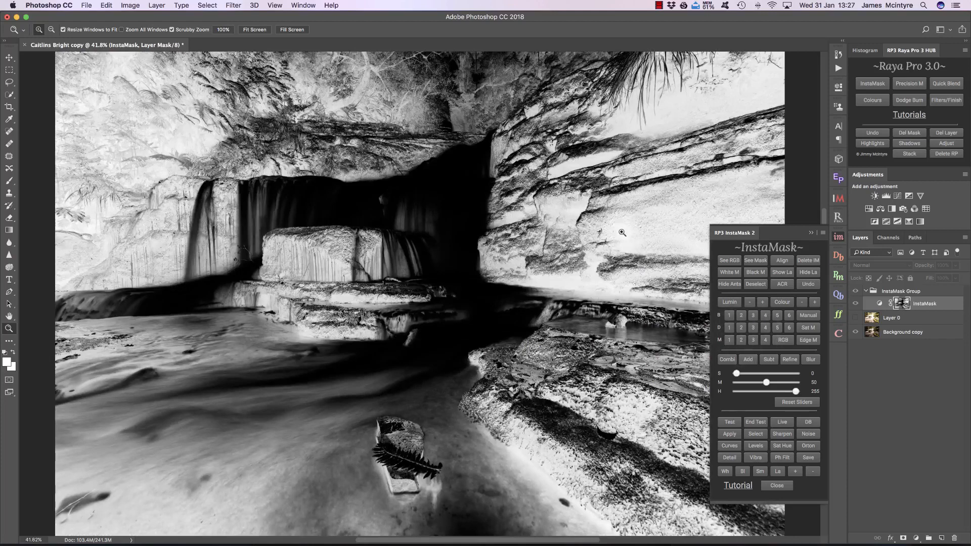
Refine the Darks 3 mask by setting its midtones slider to 65 and its highlights slider to 238.
left_click(772, 383)
left_click(775, 383)
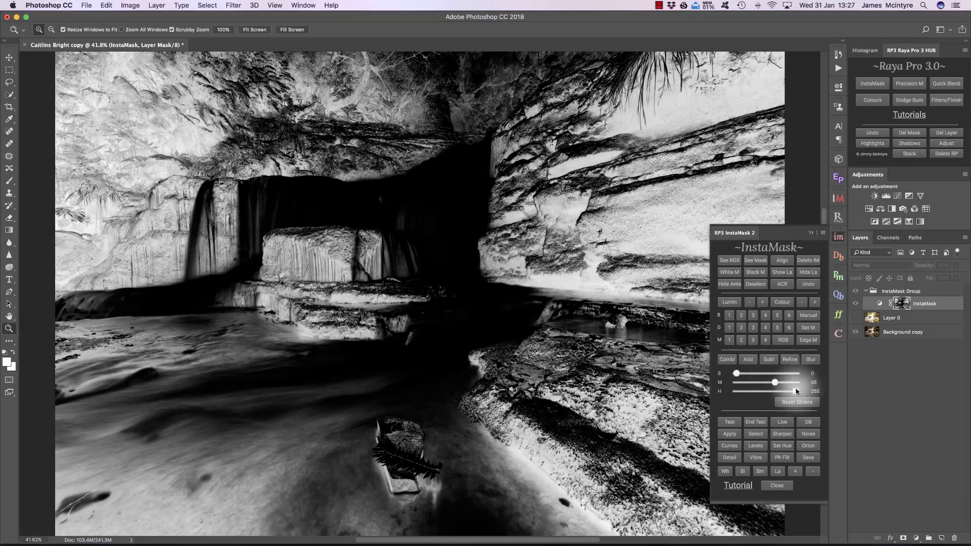
left_click_drag(792, 393, 787, 390)
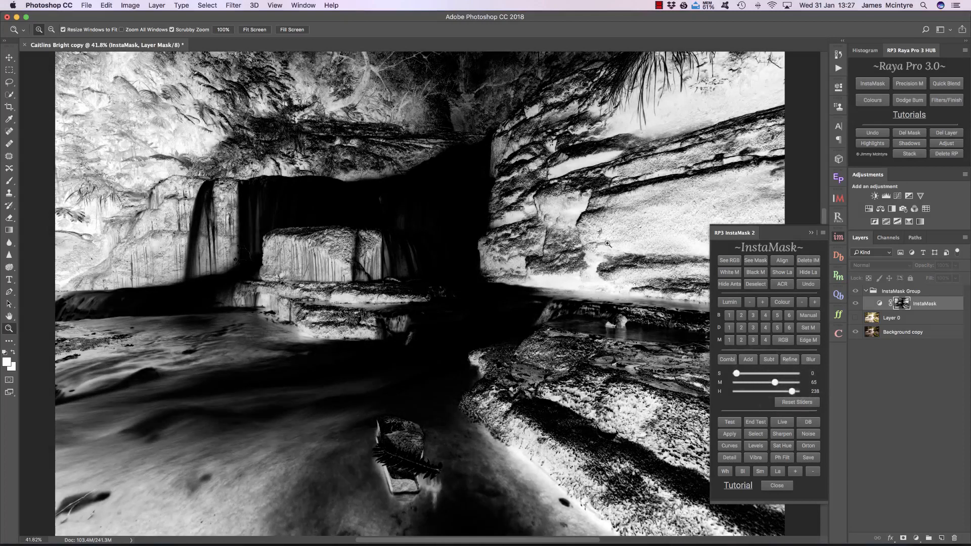
Check the refined darks mask against the base image and load it as a selection.
left_click(730, 261)
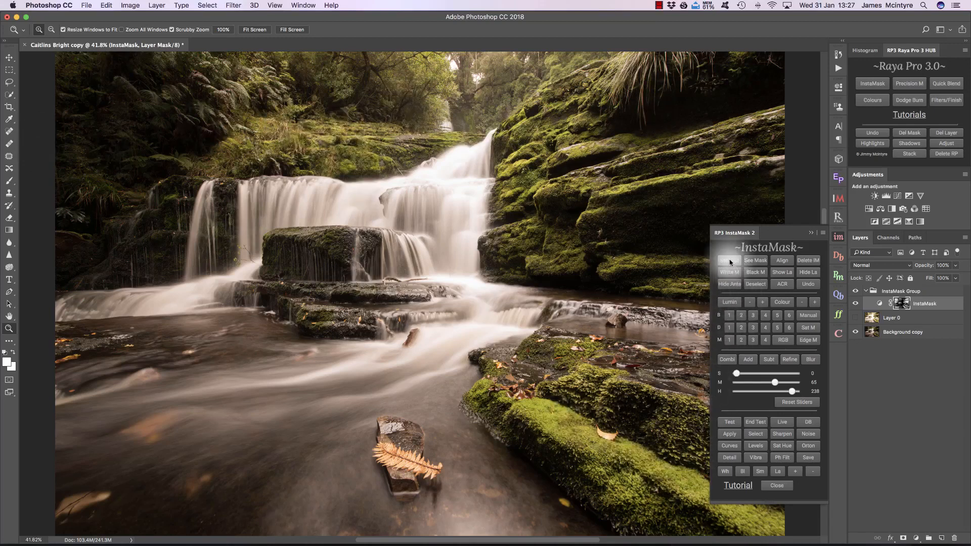
left_click(751, 261)
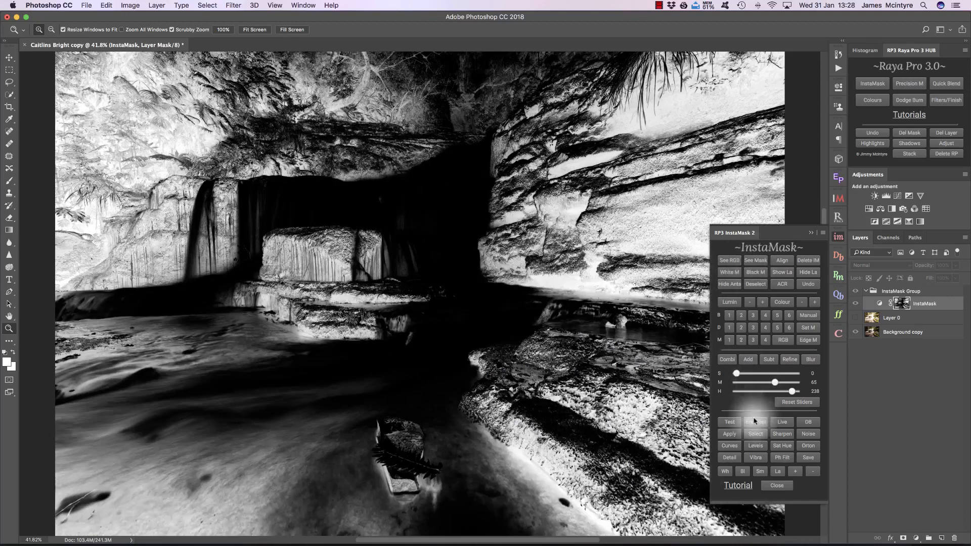
left_click(759, 434)
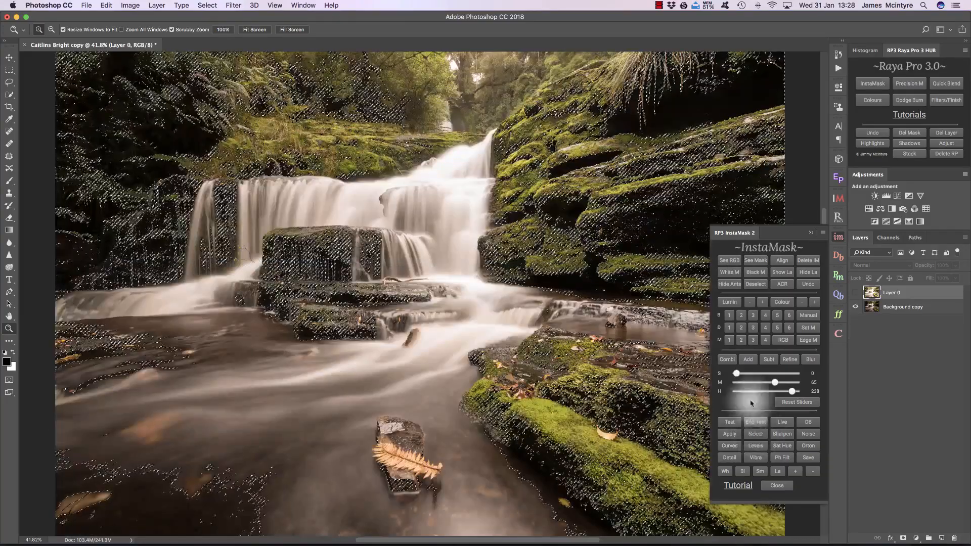
Add a black mask to Layer 0, show the layer, hide the selection edges and ready a white brush.
left_click(753, 273)
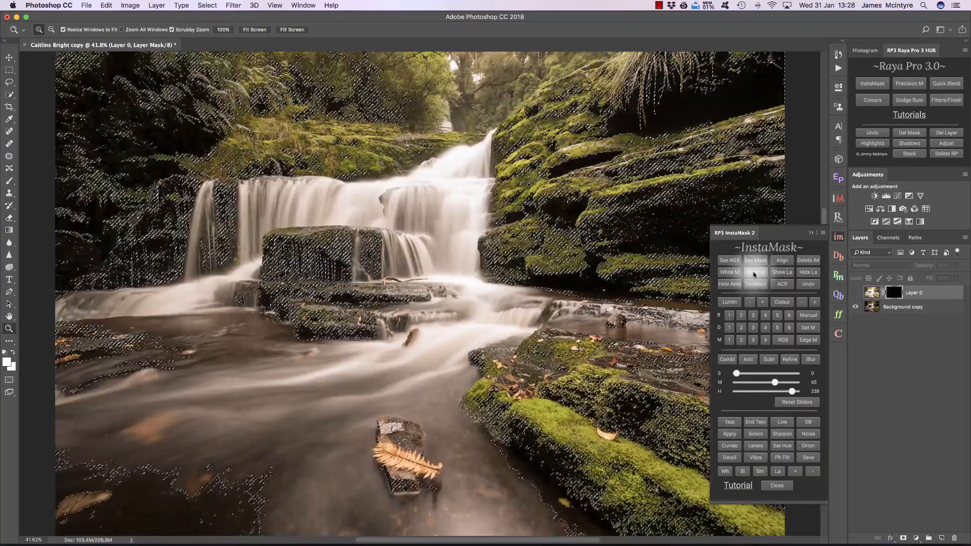
left_click(784, 273)
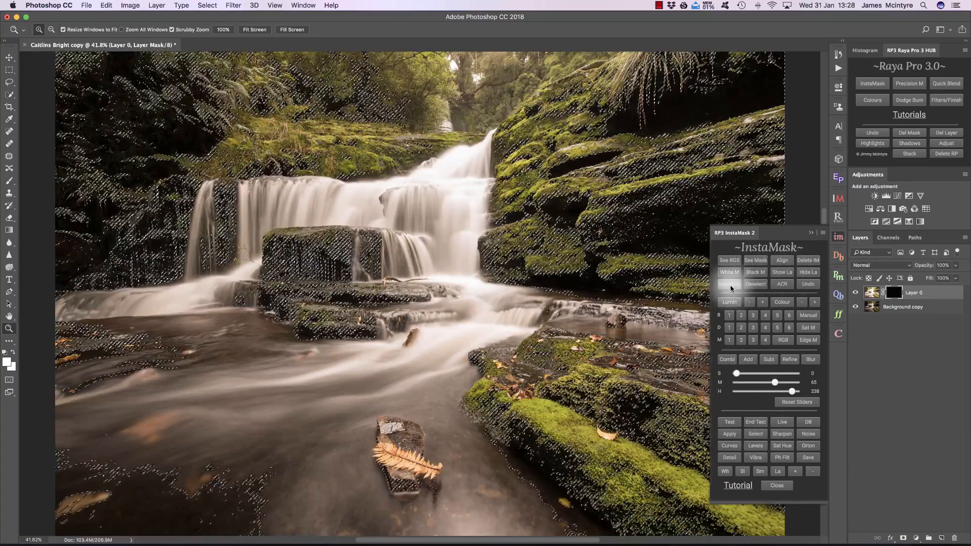
left_click(730, 284)
left_click(725, 473)
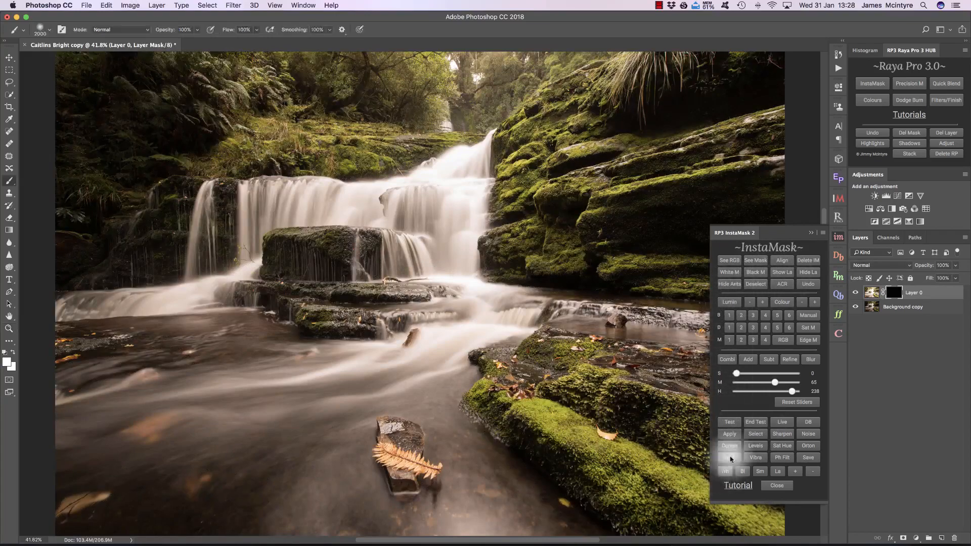
Paint white on Layer 0's mask through the darks selection over the right-hand mossy rocks and the upper-left ferns.
left_click(810, 233)
mouse_move(686, 235)
left_mouse_down()
mouse_move(620, 230)
mouse_move(625, 238)
mouse_move(661, 221)
mouse_move(793, 219)
mouse_move(780, 186)
mouse_move(651, 86)
mouse_move(782, 67)
mouse_move(739, 65)
mouse_move(618, 99)
mouse_move(608, 132)
left_mouse_up()
mouse_move(613, 369)
left_mouse_down()
mouse_move(622, 432)
mouse_move(619, 421)
mouse_move(810, 487)
mouse_move(576, 502)
mouse_move(500, 464)
mouse_move(508, 450)
mouse_move(642, 524)
mouse_move(697, 535)
mouse_move(568, 460)
left_mouse_up()
left_click_drag(612, 299, 559, 303)
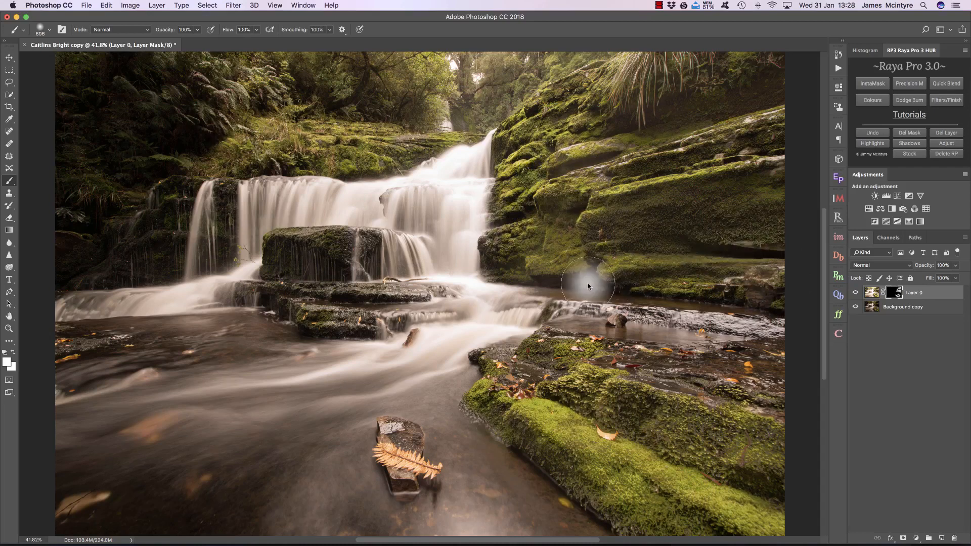
mouse_move(97, 97)
left_mouse_down()
mouse_move(144, 108)
mouse_move(72, 76)
mouse_move(146, 79)
mouse_move(182, 127)
mouse_move(126, 142)
mouse_move(72, 123)
mouse_move(63, 245)
mouse_move(171, 166)
mouse_move(164, 186)
mouse_move(116, 223)
mouse_move(50, 232)
mouse_move(83, 161)
mouse_move(54, 78)
mouse_move(154, 125)
mouse_move(190, 112)
mouse_move(180, 81)
mouse_move(50, 221)
mouse_move(188, 90)
mouse_move(39, 72)
mouse_move(178, 76)
mouse_move(169, 107)
mouse_move(58, 68)
mouse_move(84, 156)
mouse_move(48, 241)
mouse_move(103, 242)
mouse_move(182, 204)
mouse_move(66, 260)
mouse_move(132, 221)
mouse_move(28, 262)
mouse_move(143, 215)
mouse_move(36, 251)
left_mouse_up()
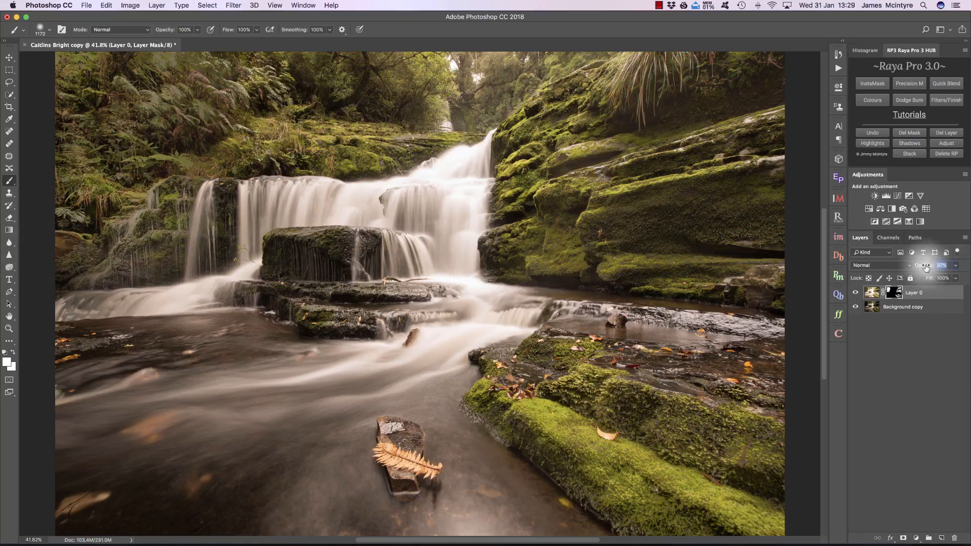
Lower Layer 0's opacity to 62% and compare the image with the layer hidden and shown.
left_click_drag(921, 267, 916, 268)
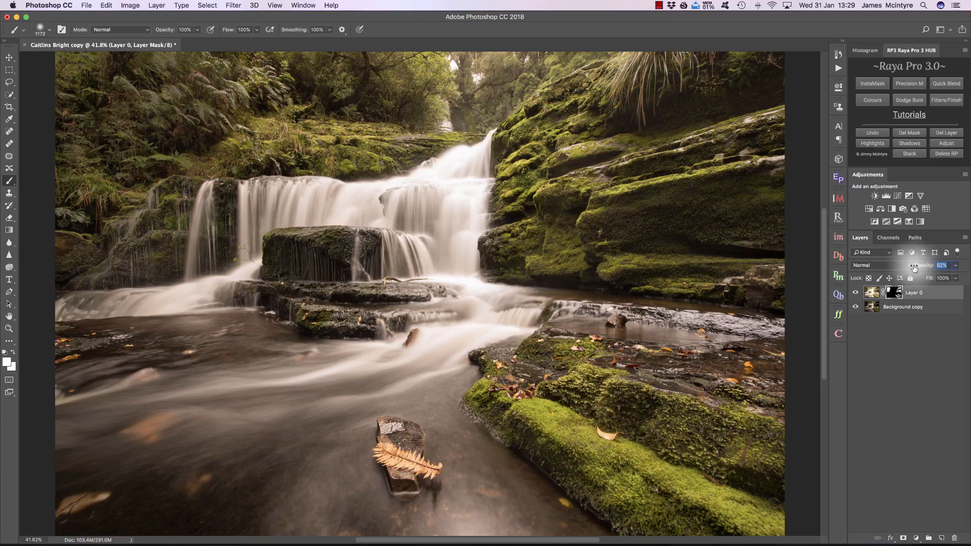
left_click(857, 293)
left_click(856, 294)
left_click(857, 294)
left_click(856, 294)
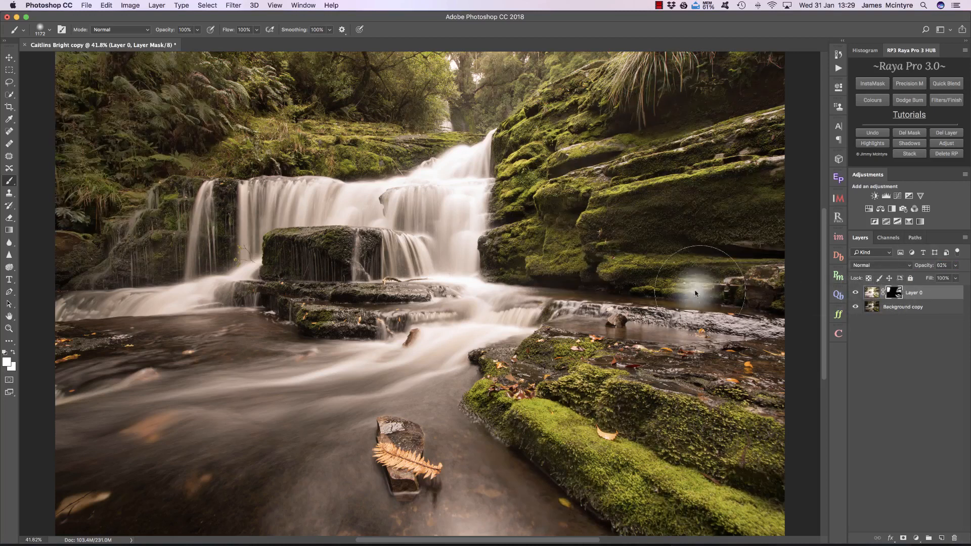
Tone down the upper-left ferns on Layer 0's mask with a black brush sized 1729 at 30% opacity.
left_click(839, 237)
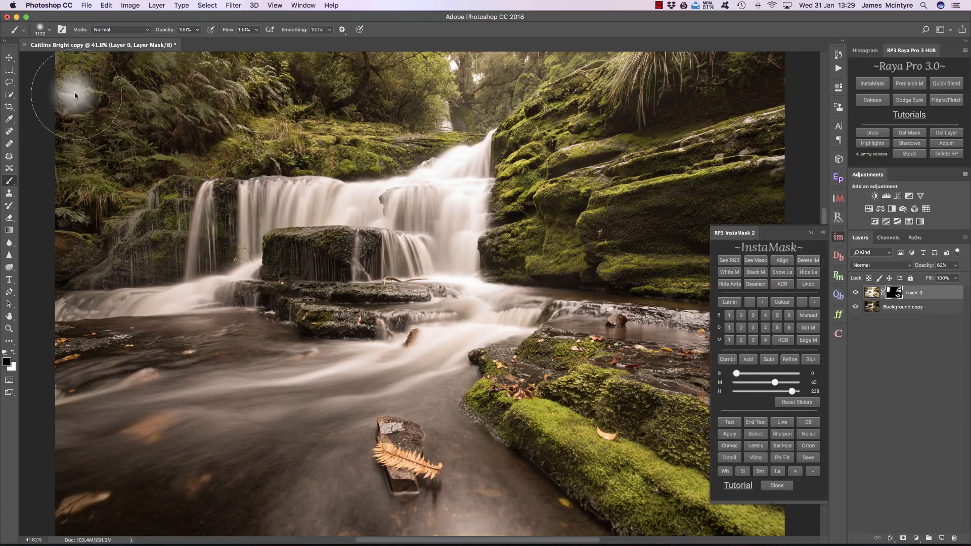
left_click_drag(97, 98, 147, 100)
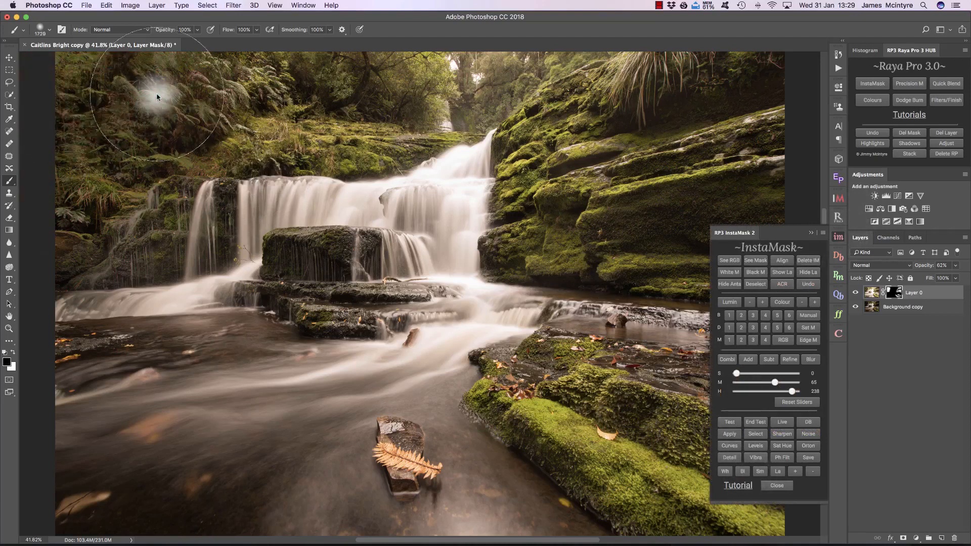
key("3")
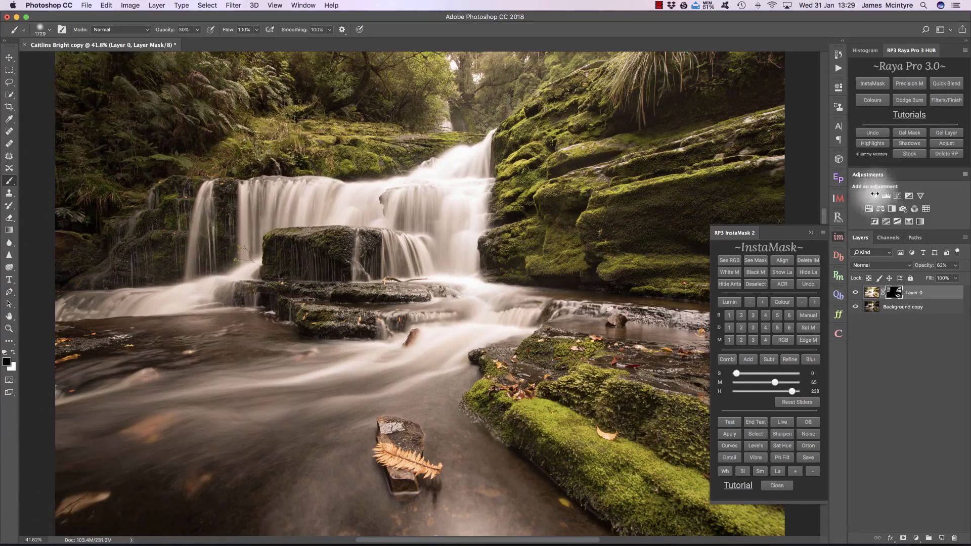
left_click(810, 233)
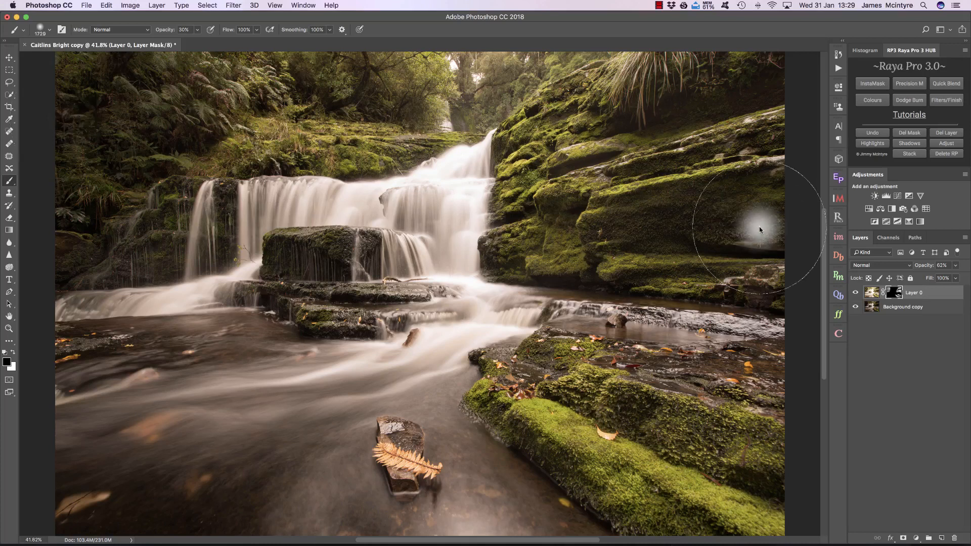
Compare the waterfall image repeatedly with Layer 0 hidden and shown to judge the shadow blend.
left_click(857, 293)
left_click(857, 293)
left_click(857, 293)
left_click(857, 294)
left_click(857, 293)
left_click(857, 293)
left_click(857, 293)
left_click(857, 293)
left_click(857, 294)
left_click(857, 293)
left_click(857, 294)
left_click(857, 294)
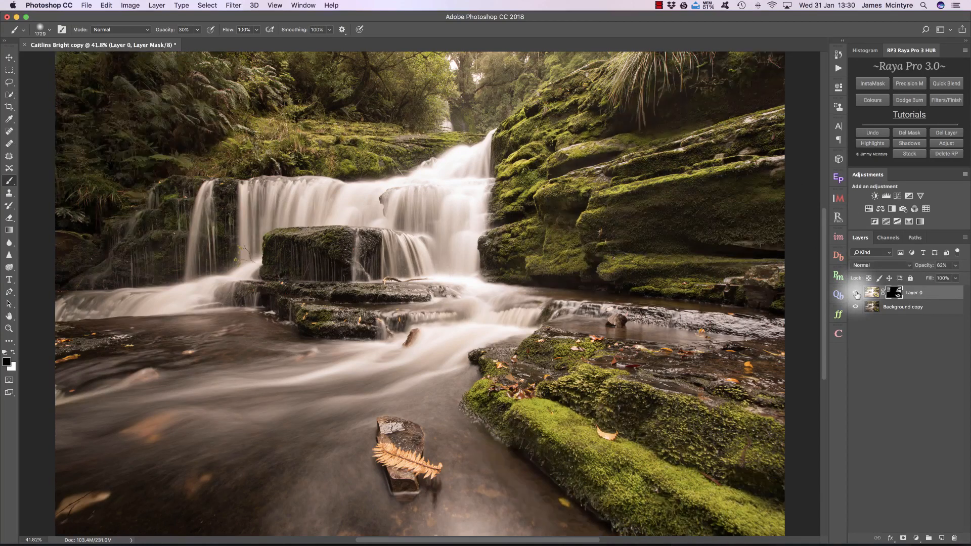
left_click(857, 293)
left_click(857, 293)
left_click(857, 293)
left_click(857, 294)
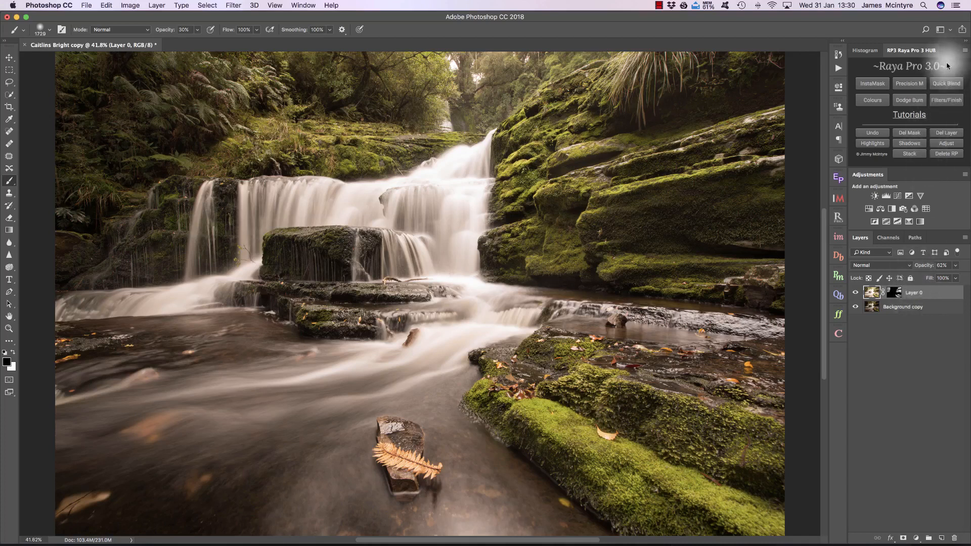
Apply the Magic Green Lands filter with a slightly reduced Gaussian Blur radius for its Orton layer, and close the filters panel.
left_click(949, 104)
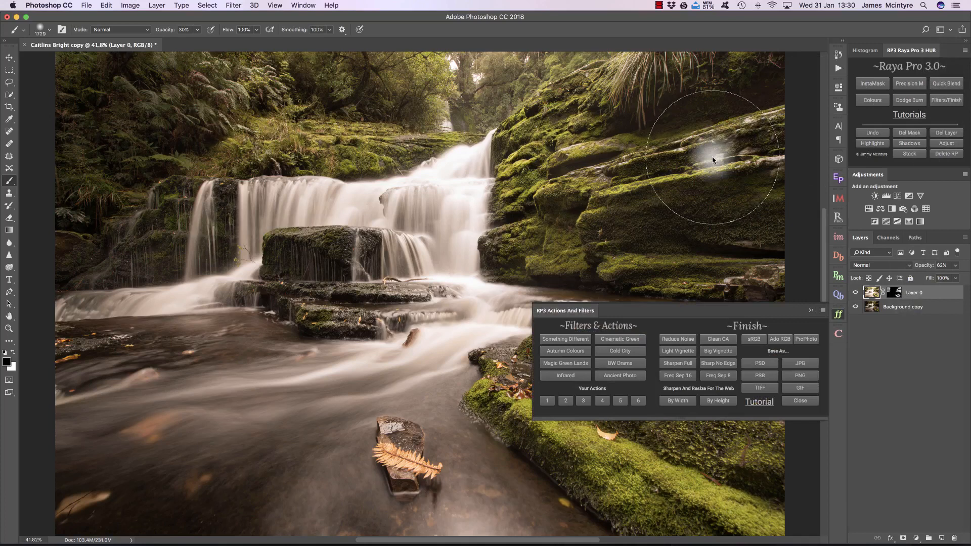
left_click(565, 363)
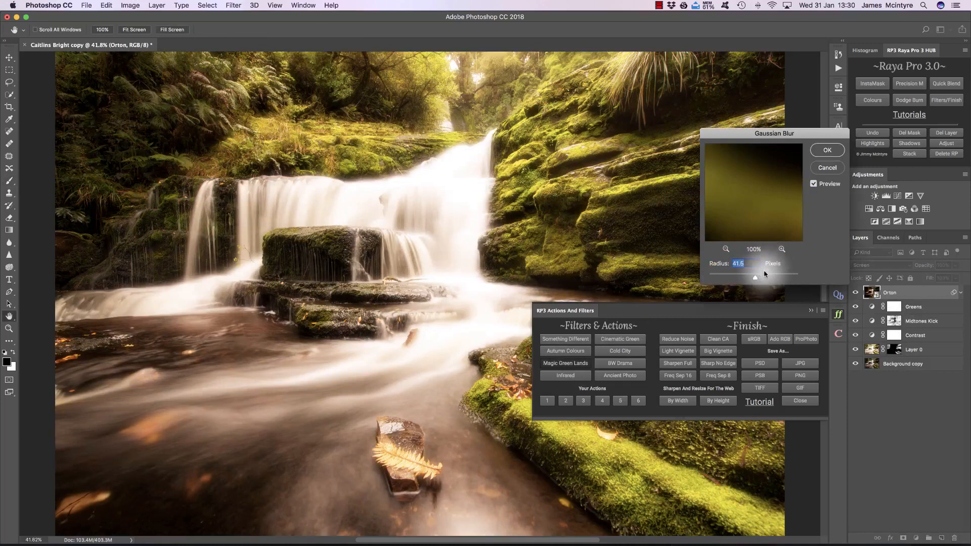
left_click_drag(755, 280, 754, 279)
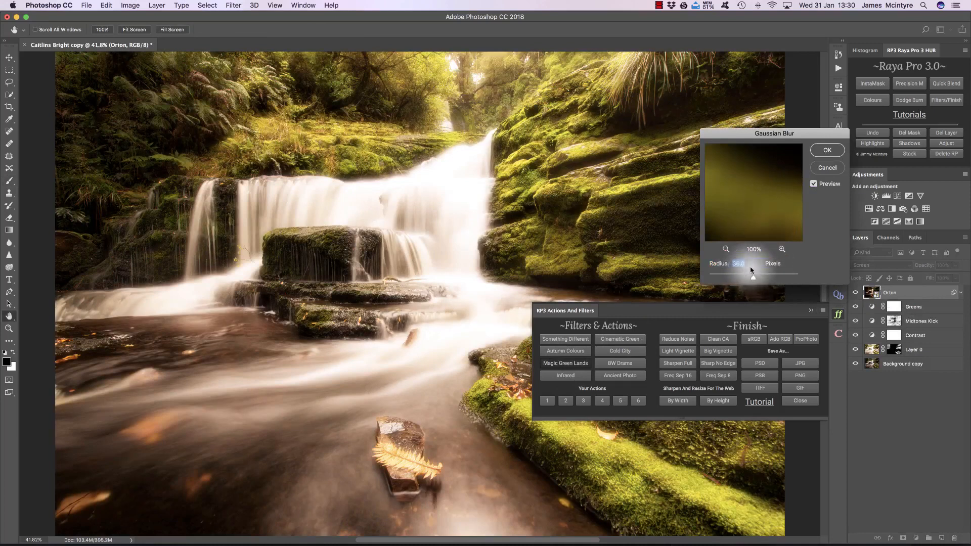
left_click(822, 150)
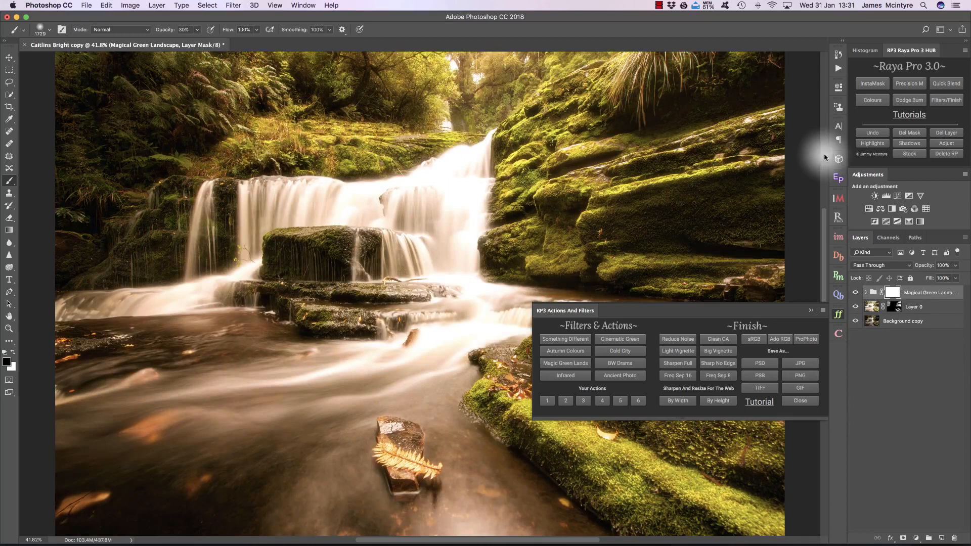
left_click(946, 101)
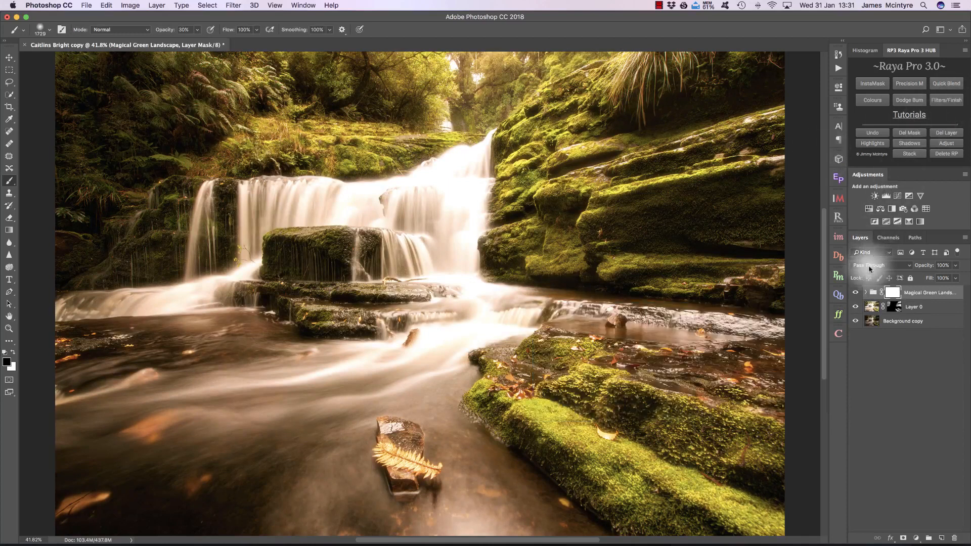
Expand the Magical Green Landscape group and hide its Boost Greens and Greens layers.
left_click(867, 293)
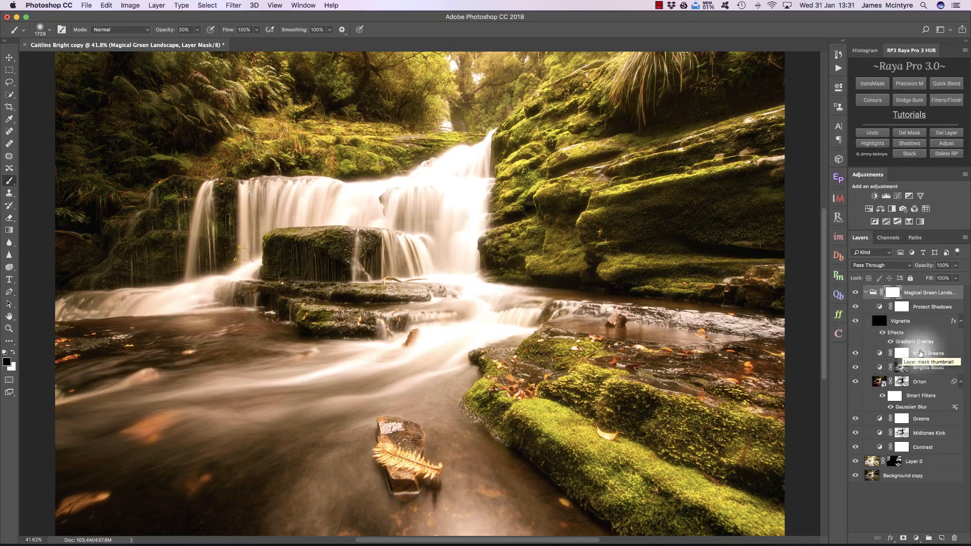
left_click(855, 354)
left_click(855, 354)
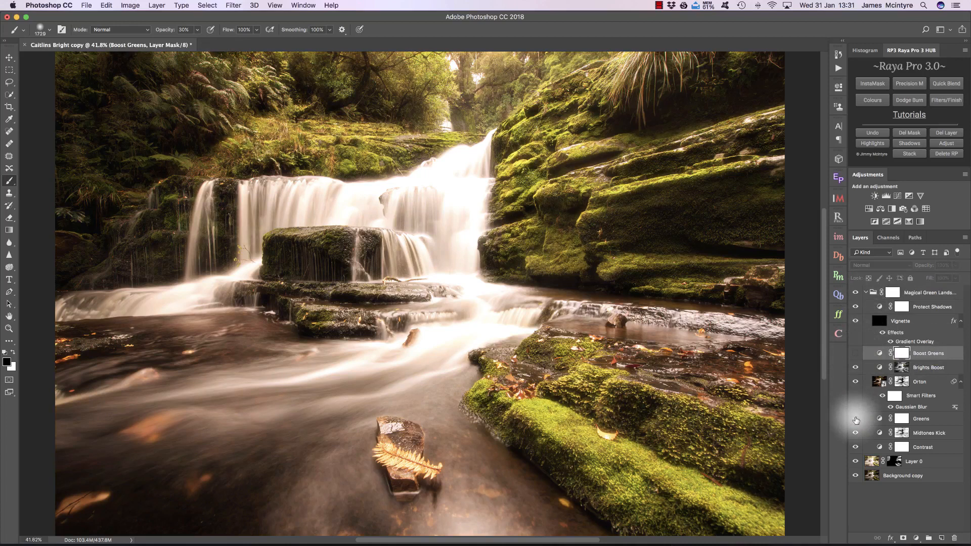
left_click(856, 419)
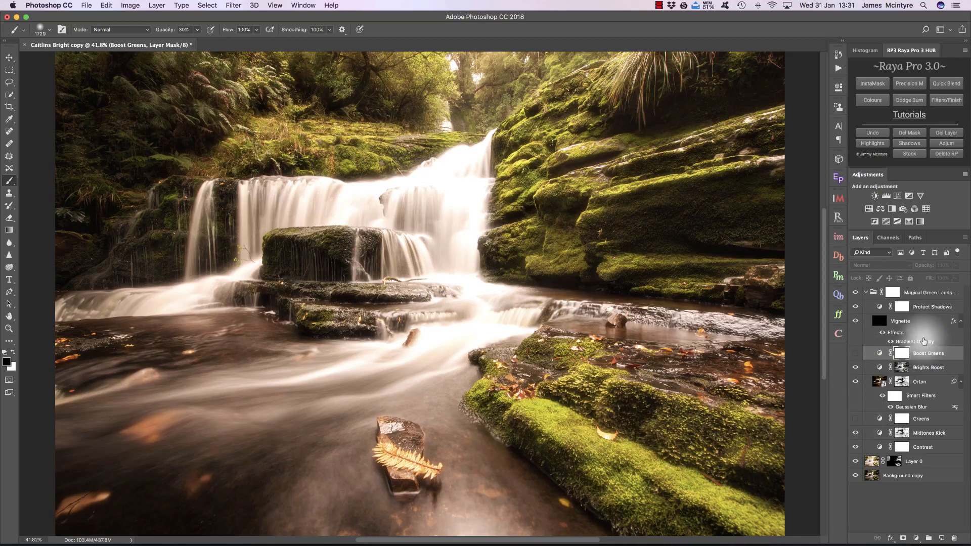
Lower the Orton layer's opacity to 59% and compare the glow with the layer hidden and shown.
left_click(923, 382)
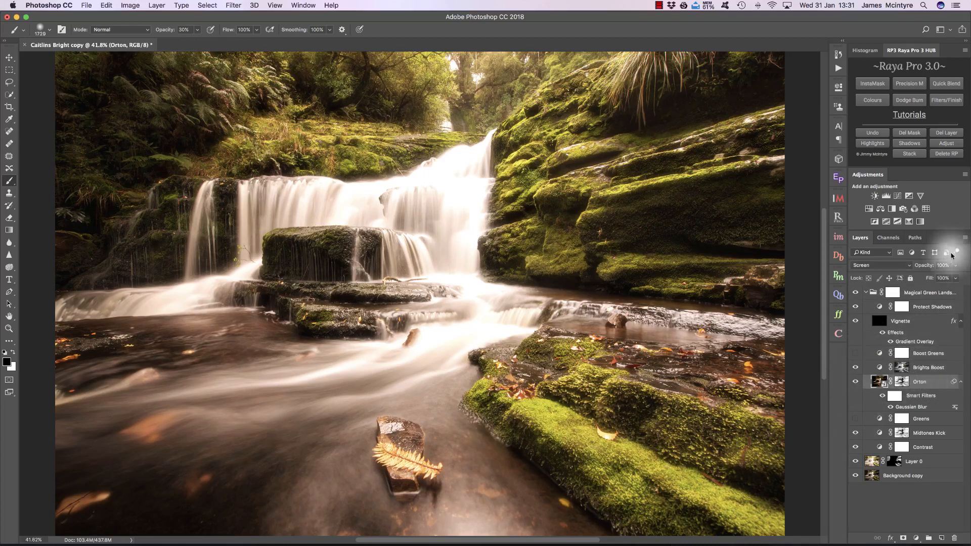
left_click_drag(925, 266, 906, 267)
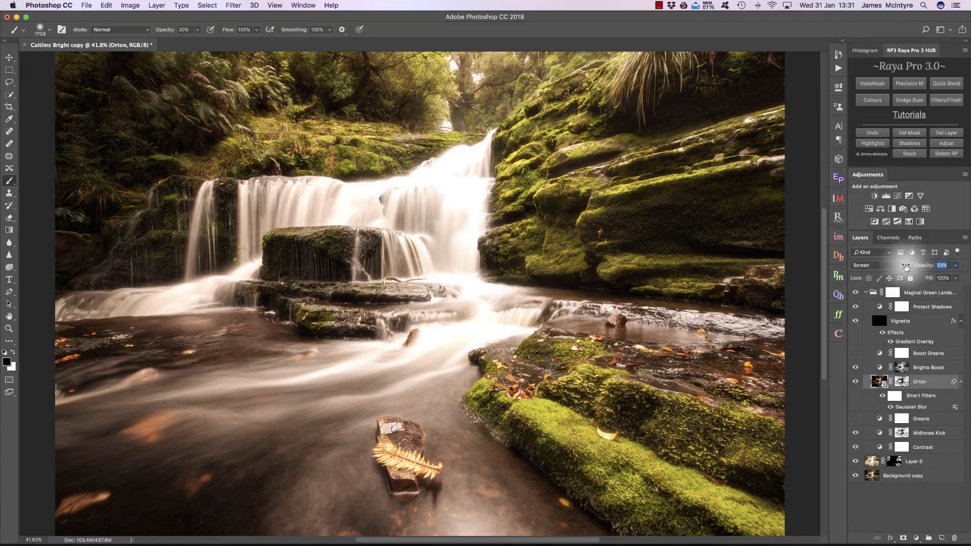
left_click(856, 382)
left_click(855, 382)
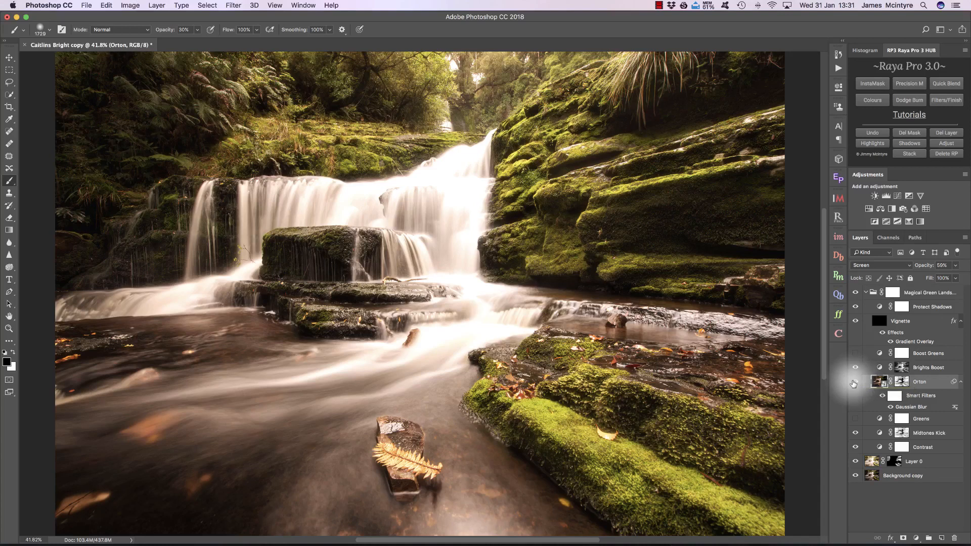
Compare the Brights Boost layer's effect, leave that layer hidden and collapse the Magical Green Landscape group.
left_click(856, 369)
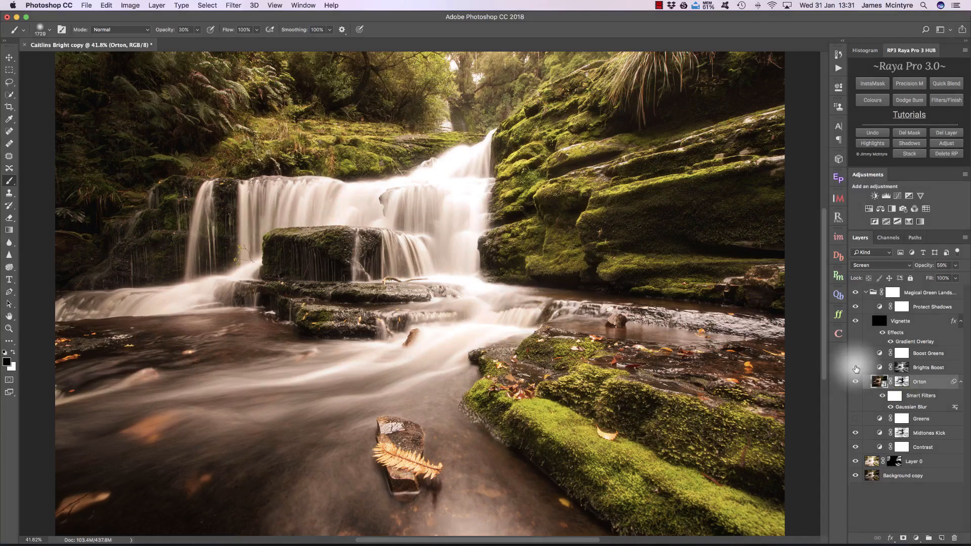
left_click(856, 369)
left_click(856, 369)
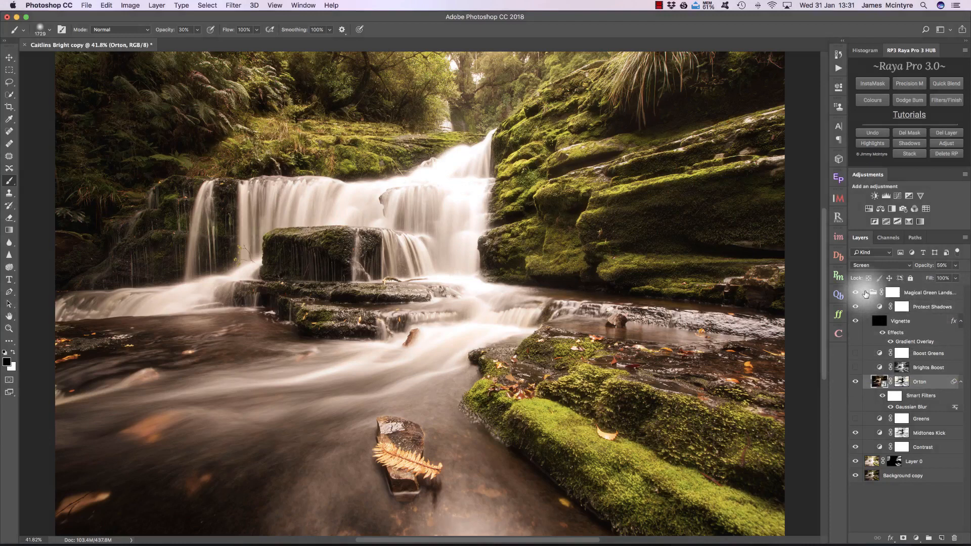
left_click(866, 293)
Compare the image with the Magical Green Landscape group hidden and shown, and review the layers inside it.
left_click(855, 293)
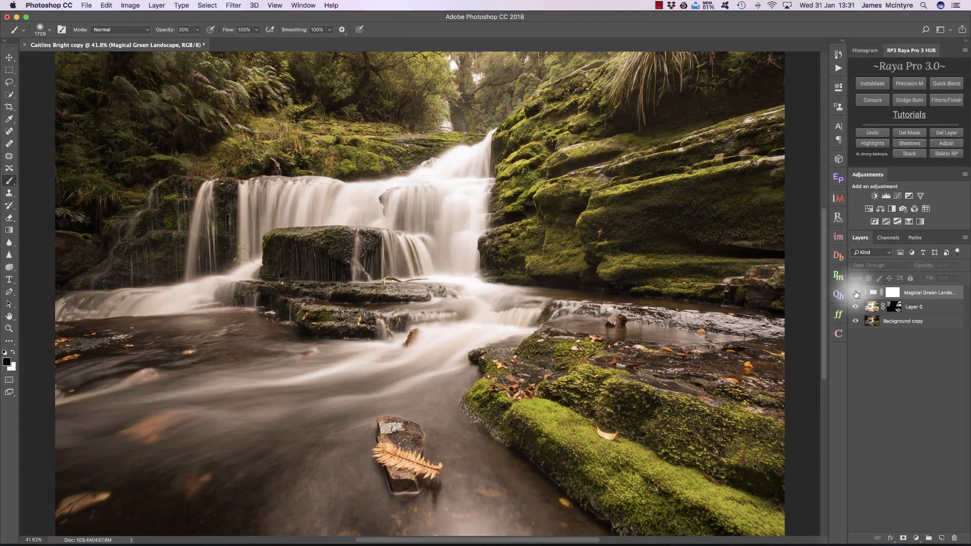
left_click(856, 293)
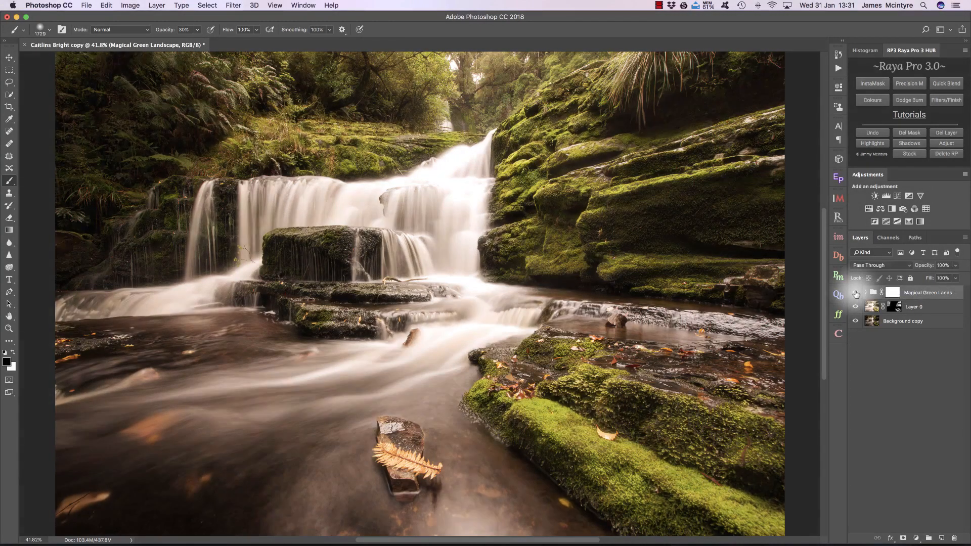
left_click(855, 293)
left_click(856, 293)
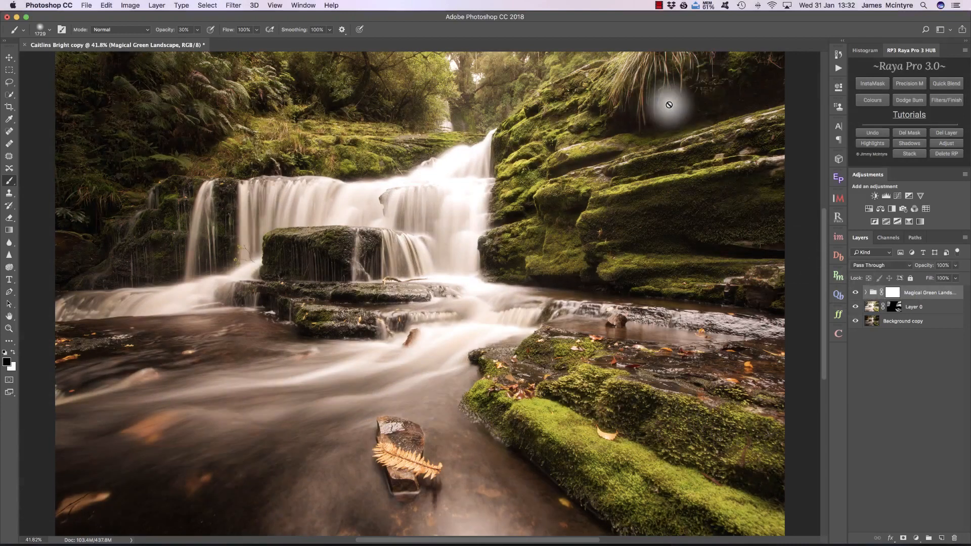
left_click(866, 293)
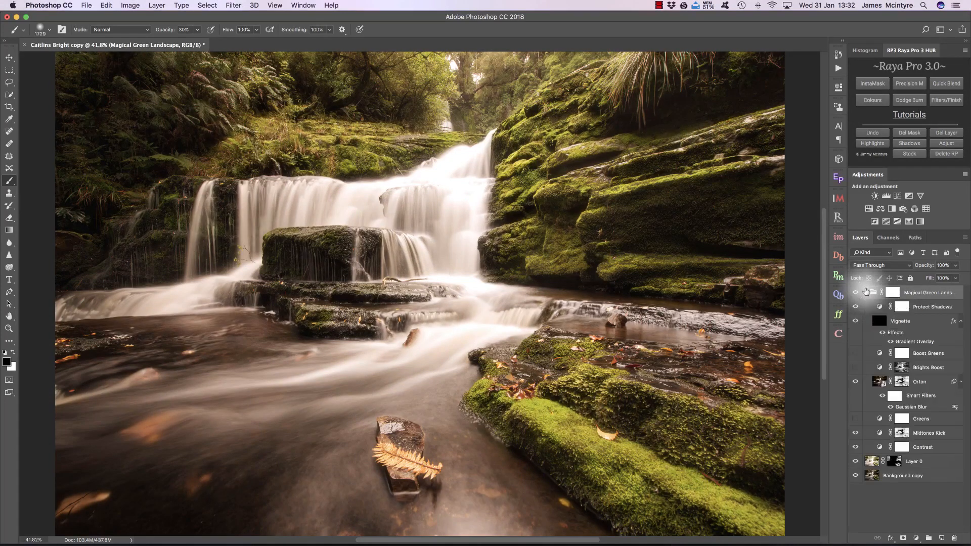
left_click(939, 307)
left_click(866, 292)
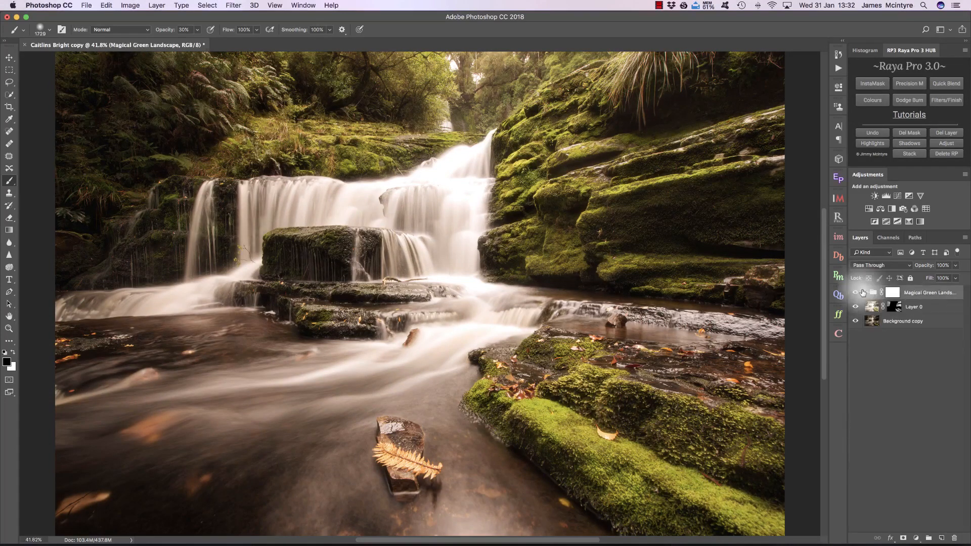
Examine the dark mossy rocks up close with the Magical Green Landscape group hidden and shown, and return to the full image.
key("z")
left_click_drag(690, 111, 352, 144)
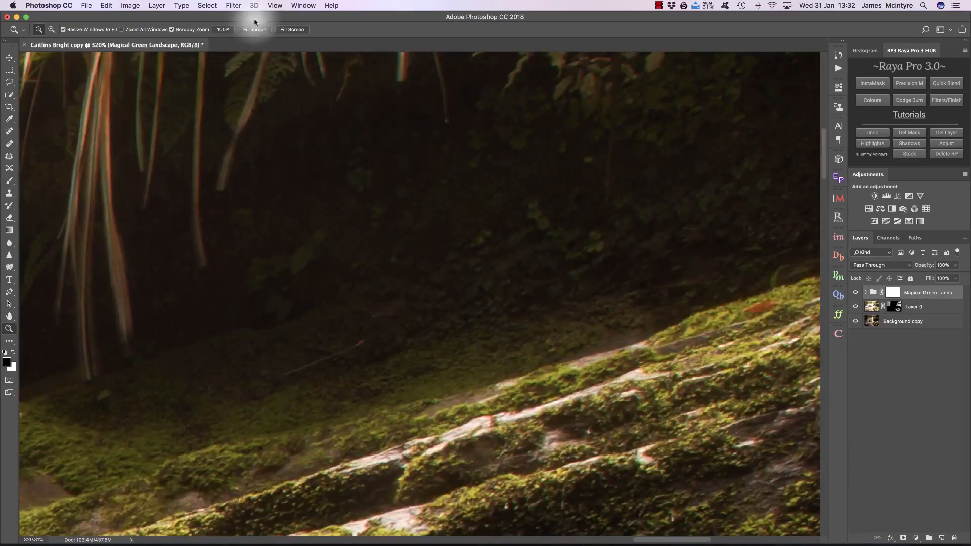
left_click(255, 29)
left_click_drag(728, 240, 756, 238)
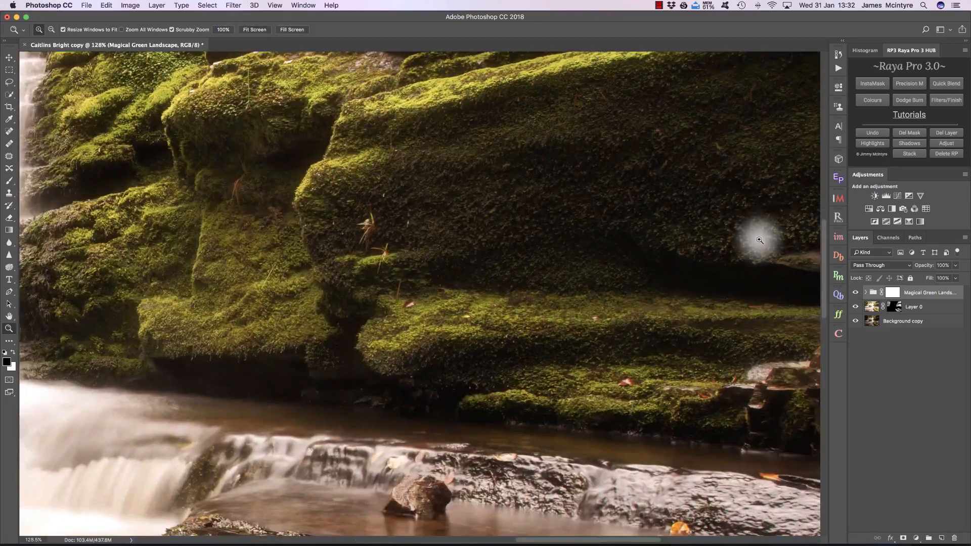
left_click(856, 293)
left_click(857, 293)
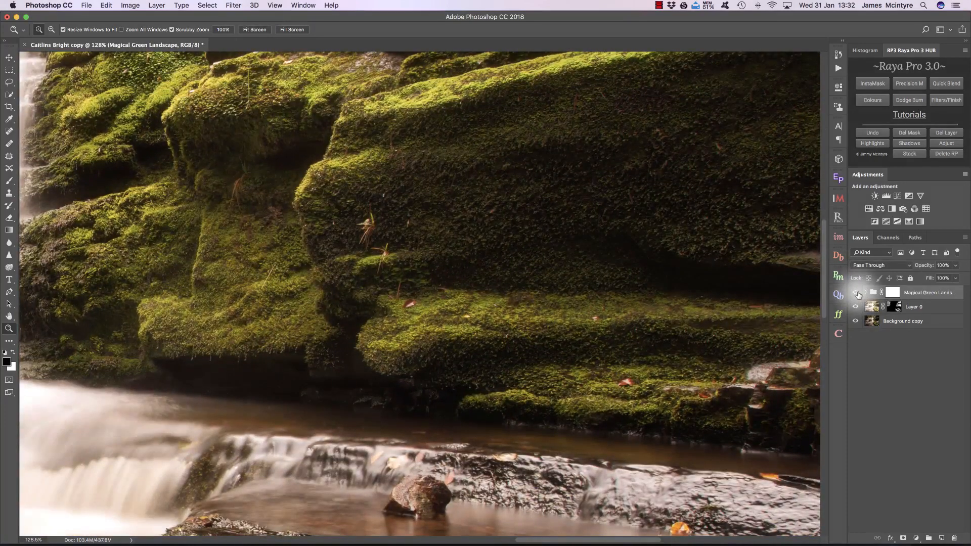
key("super+0")
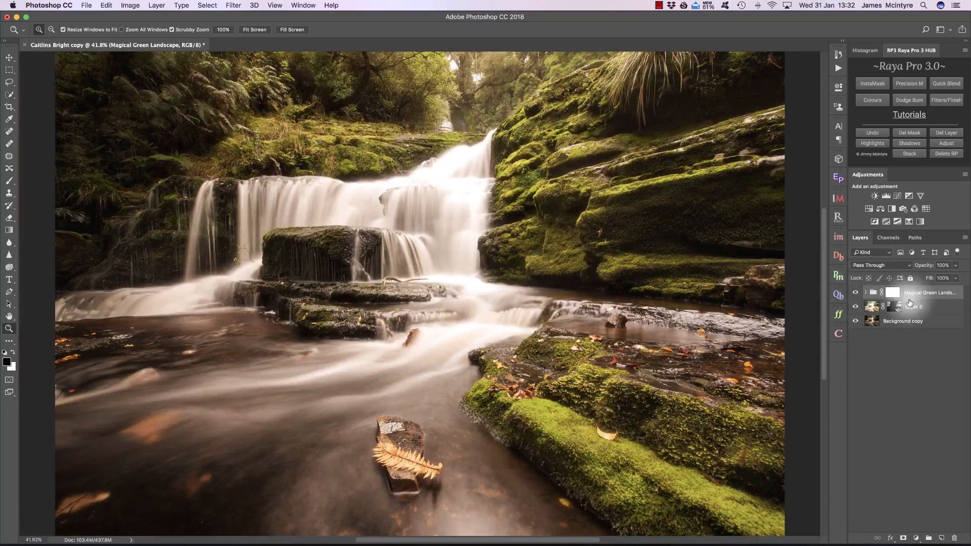
Compare the waterfall image once more with and without the Magical Green Landscape group.
left_click(856, 293)
left_click(856, 293)
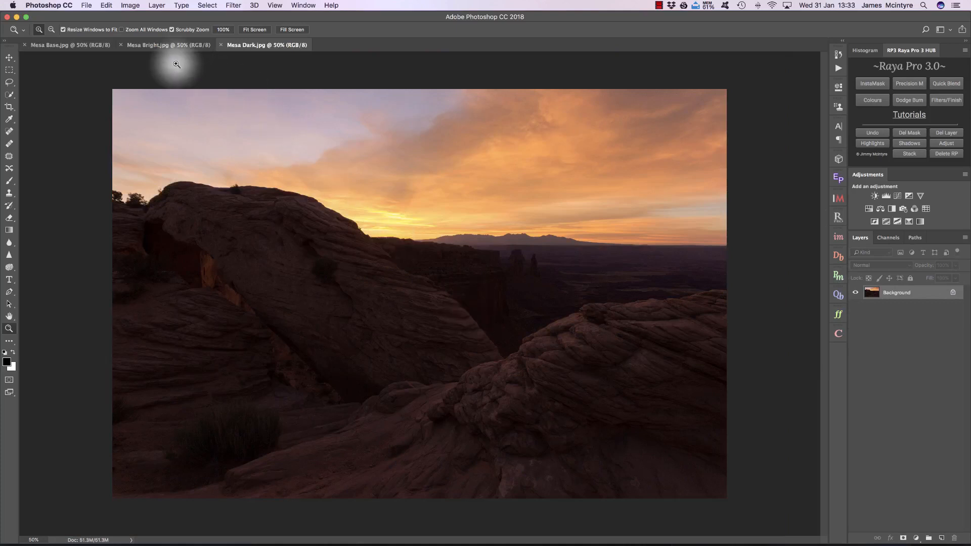
Stack the Mesa Base, Mesa Bright and Mesa Dark exposures into one document and move the base exposure beneath the other two layers.
left_click(144, 45)
left_click(66, 45)
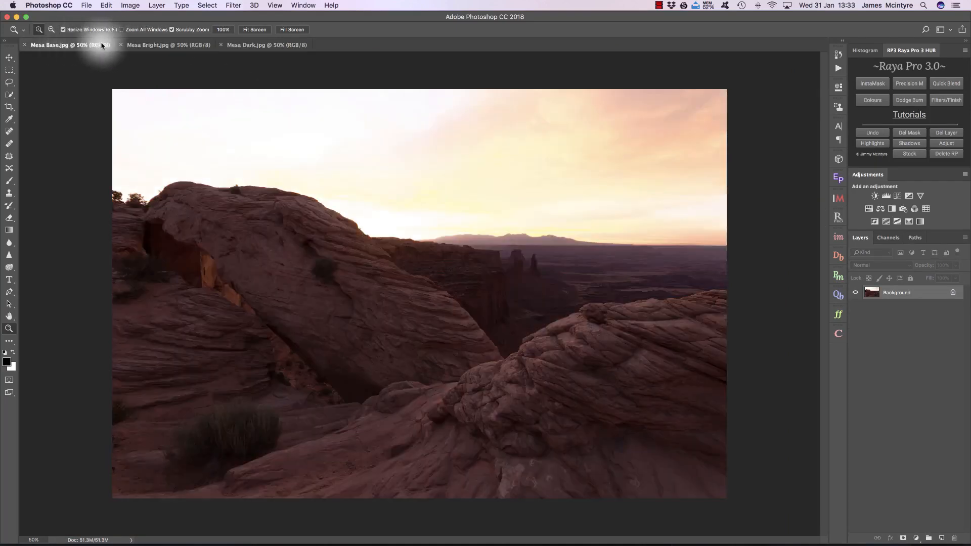
left_click(909, 154)
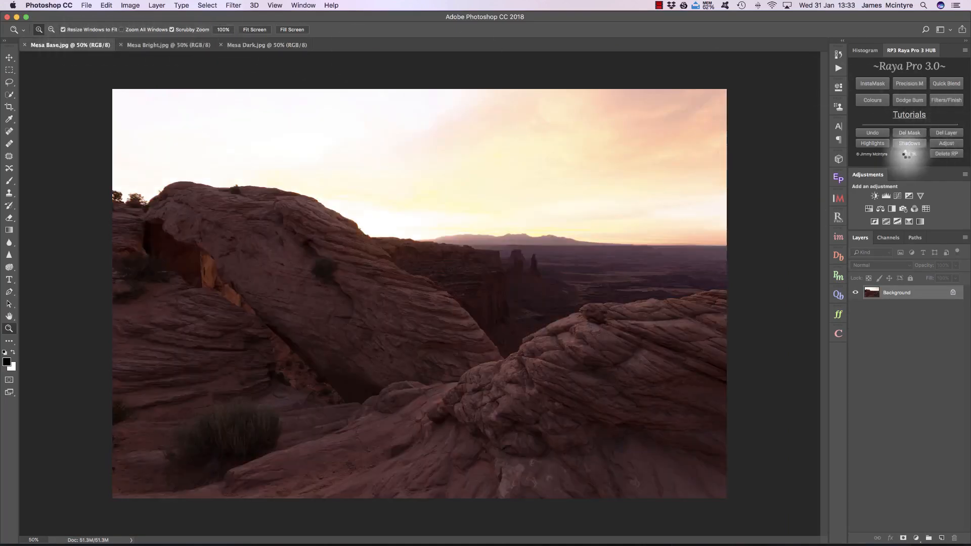
left_click(953, 319)
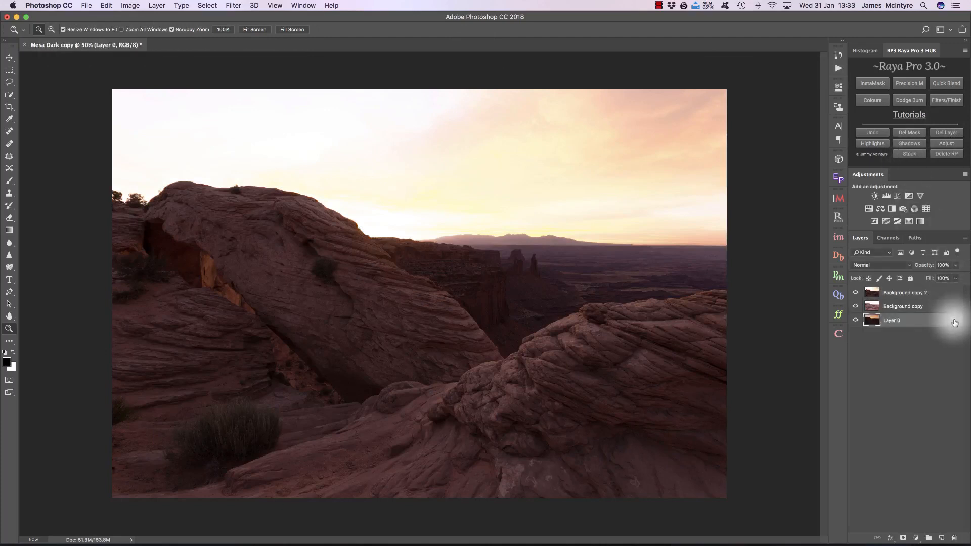
left_click(920, 295)
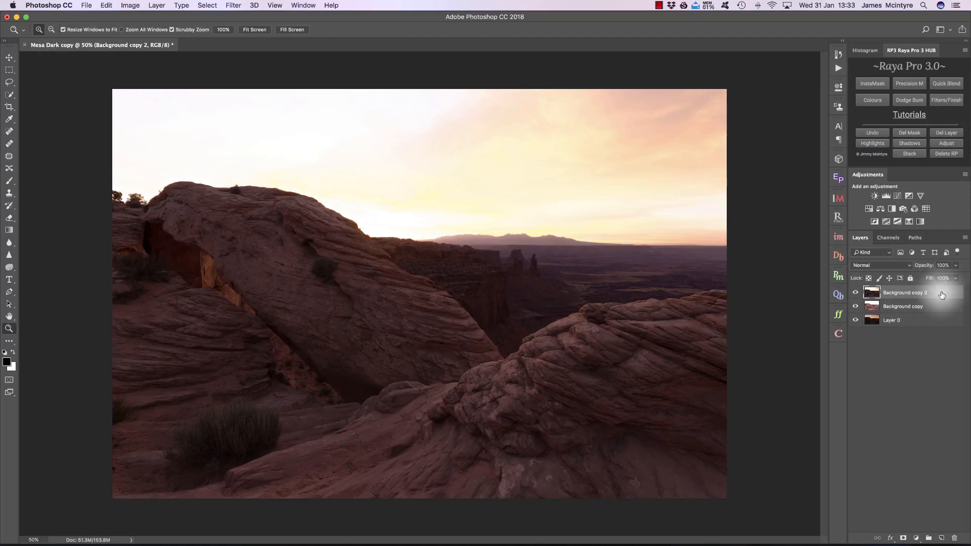
left_click_drag(942, 295, 940, 328)
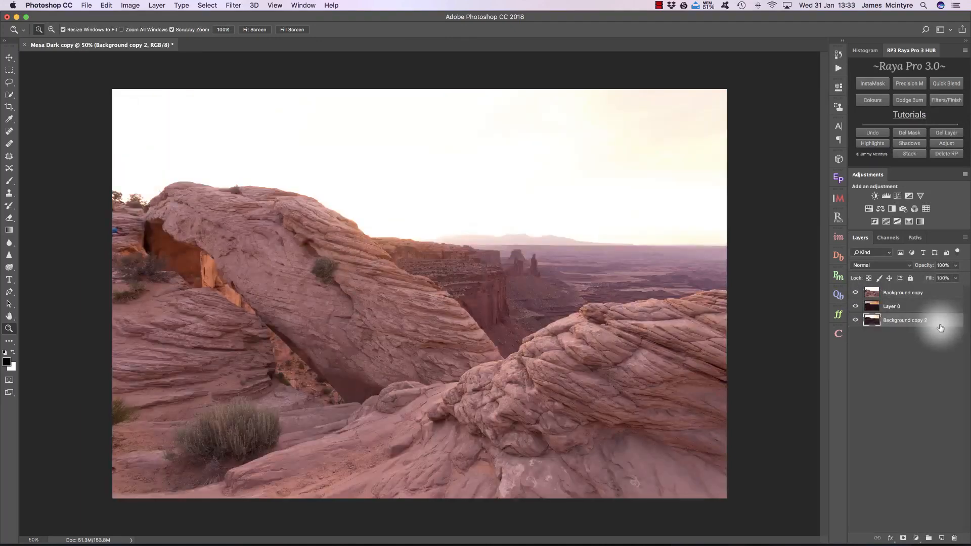
Hide the bright exposure on the Background copy layer, comparing the image with it shown and hidden.
left_click(930, 306)
left_click(855, 292)
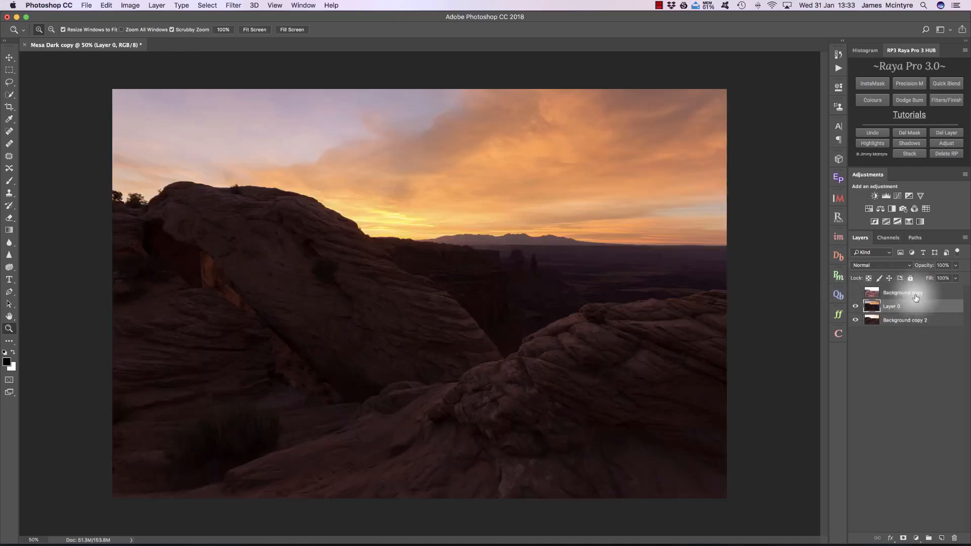
left_click(914, 295)
left_click(855, 293)
left_click(855, 293)
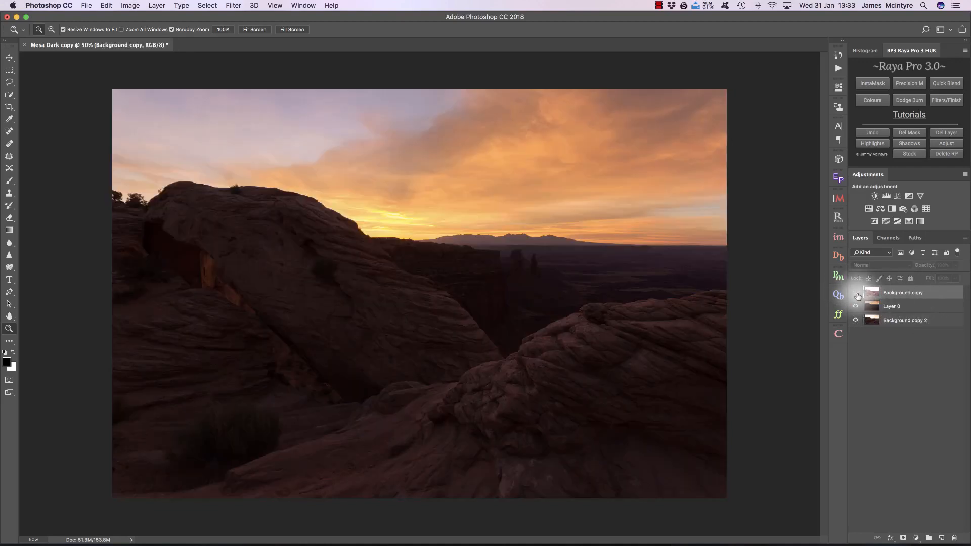
Compare the sky of the base exposure with the dark exposure by hiding and showing Layer 0.
left_click(899, 304)
left_click(855, 307)
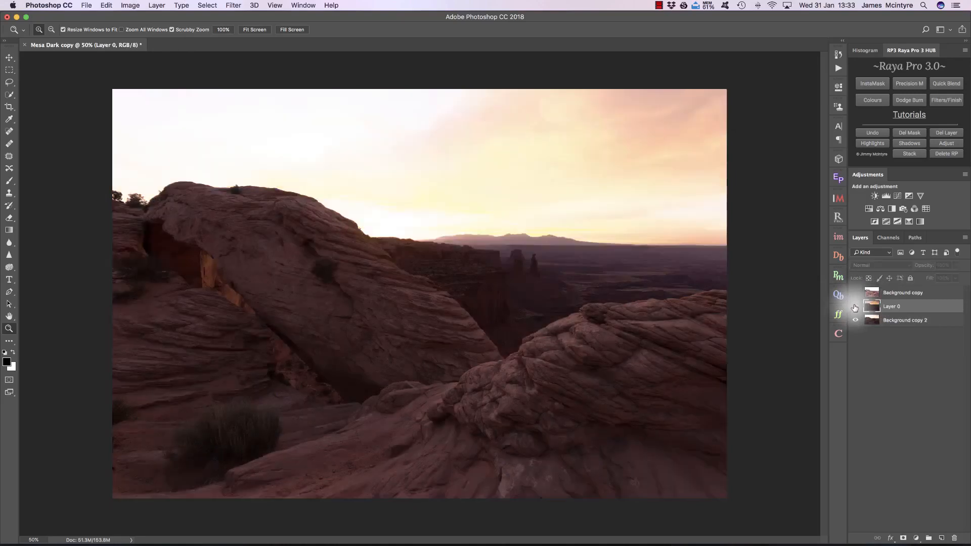
left_click_drag(891, 306, 901, 310)
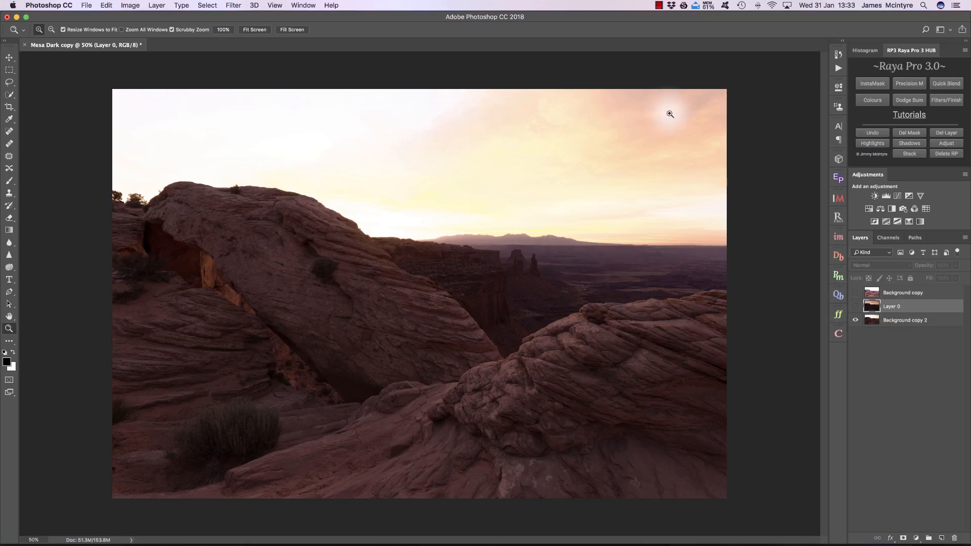
left_click(855, 307)
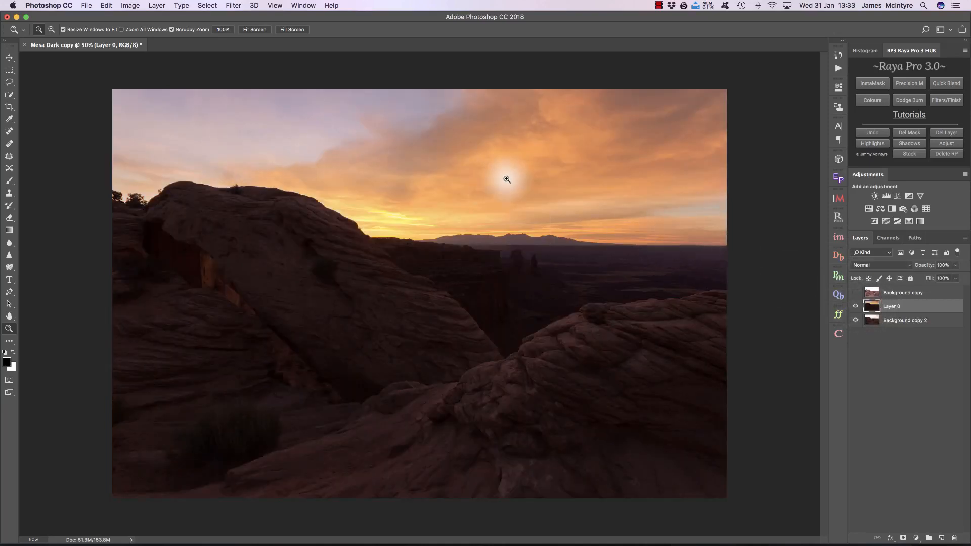
left_click(855, 306)
left_click(856, 306)
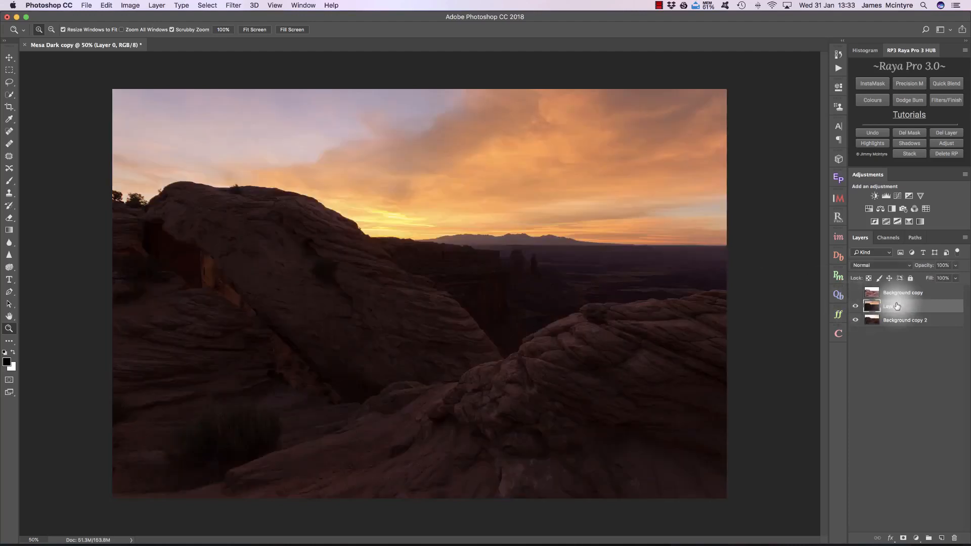
Generate an InstaMask Brights 1 mask from the base exposure with Layer 0 hidden, and set its H slider to 205.
left_click(838, 237)
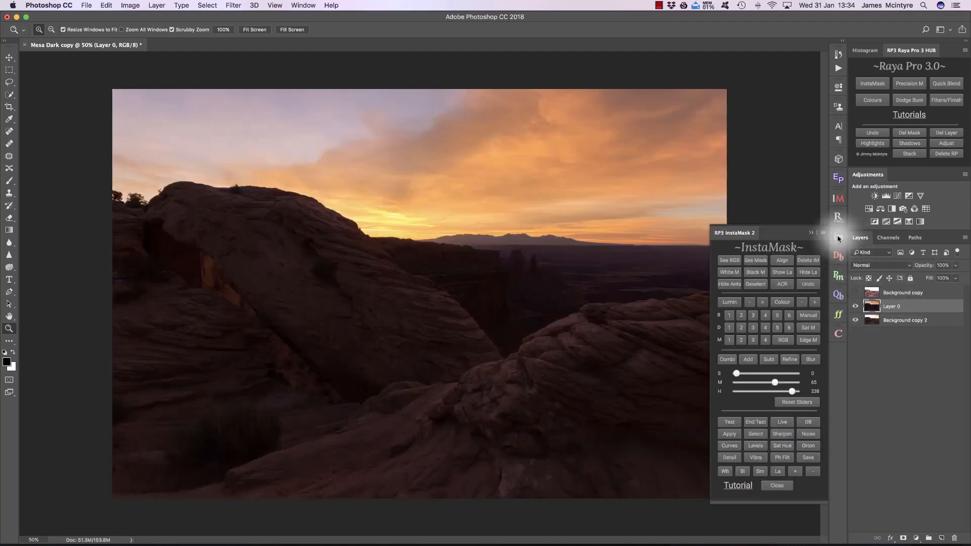
left_click(730, 315)
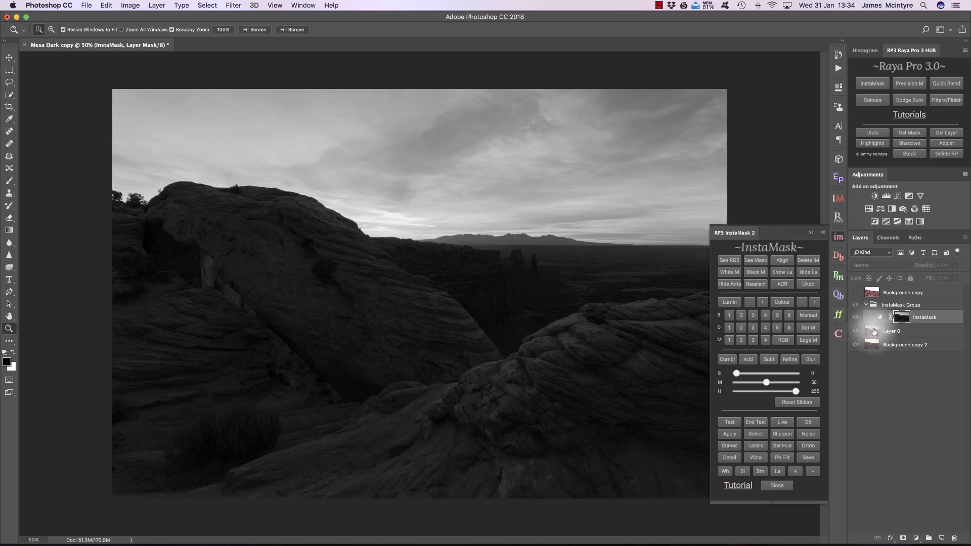
left_click(855, 332)
left_click(856, 331)
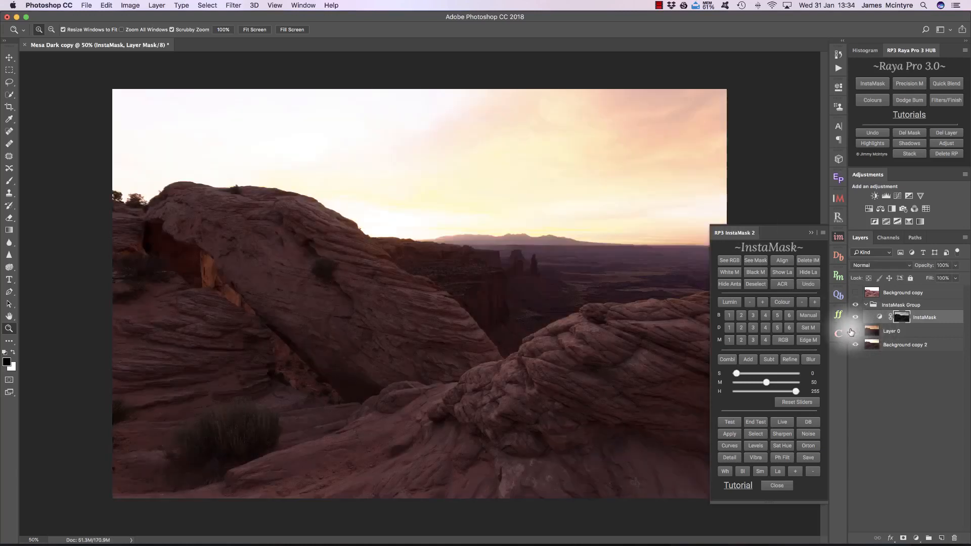
left_click(729, 316)
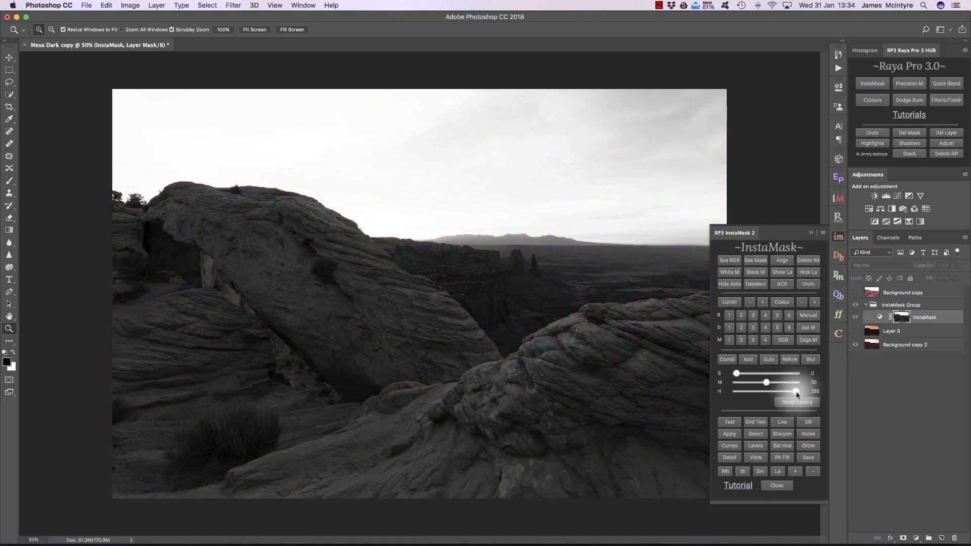
left_click_drag(797, 394, 784, 394)
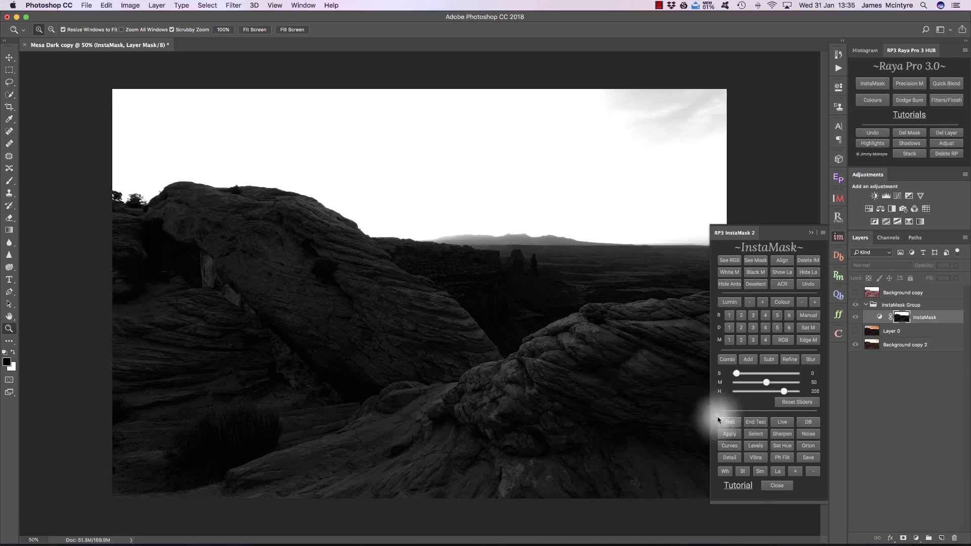
Load the brights mask as a selection, add a black mask to Layer 0 and paint white at 100% opacity over the sky.
left_click(759, 425)
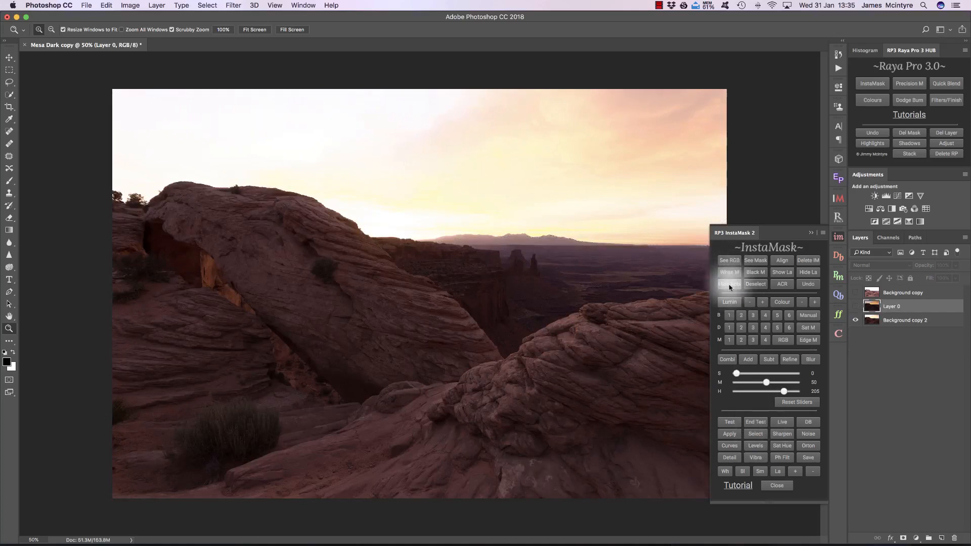
left_click(756, 272)
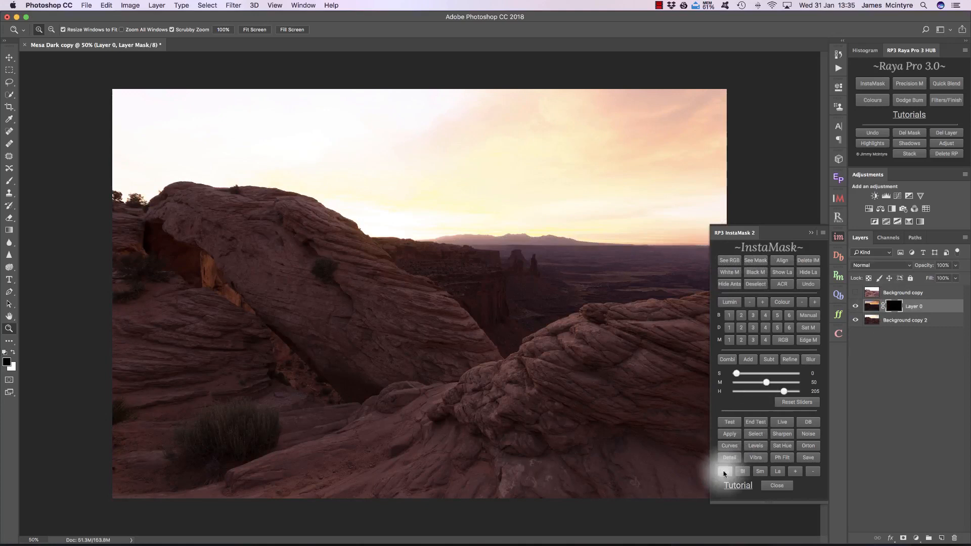
left_click(742, 471)
key("0")
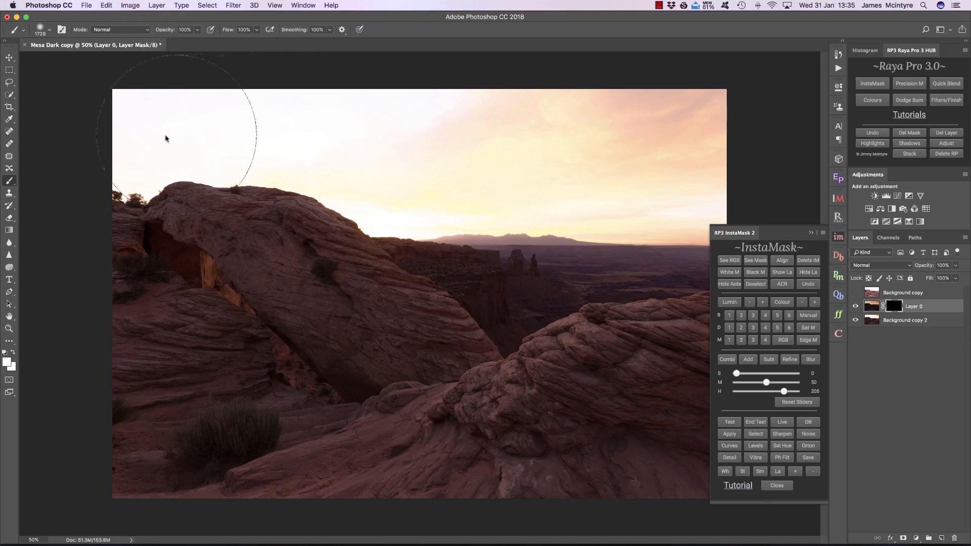
mouse_move(105, 148)
left_mouse_down()
mouse_move(387, 127)
mouse_move(398, 130)
mouse_move(118, 151)
mouse_move(643, 154)
mouse_move(767, 145)
mouse_move(439, 157)
mouse_move(759, 164)
mouse_move(719, 127)
mouse_move(723, 170)
mouse_move(708, 155)
mouse_move(406, 167)
mouse_move(734, 159)
mouse_move(524, 121)
mouse_move(113, 92)
mouse_move(92, 106)
left_mouse_up()
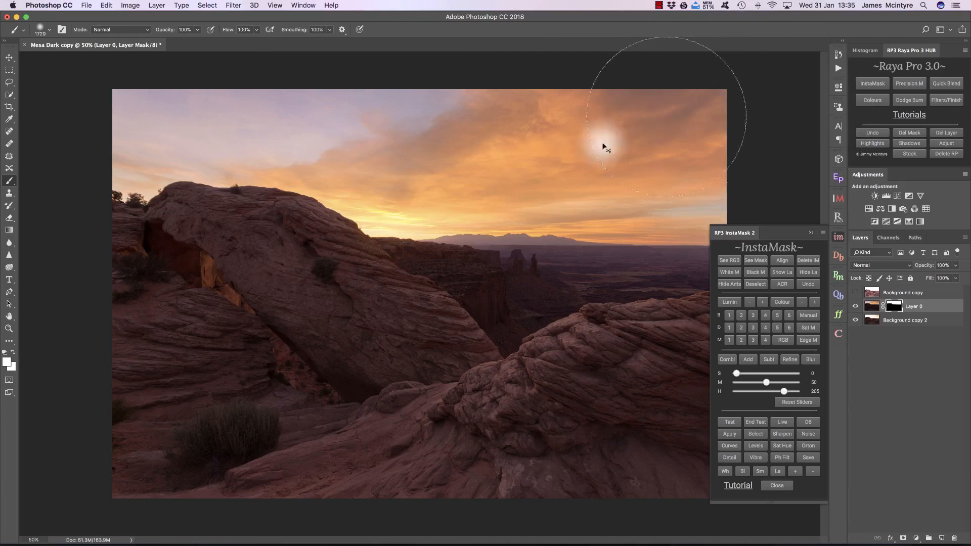
Examine the blend along the distant mountains up close with Layer 0 hidden and shown, and inspect its layer mask.
key("z")
left_click_drag(521, 238, 578, 238)
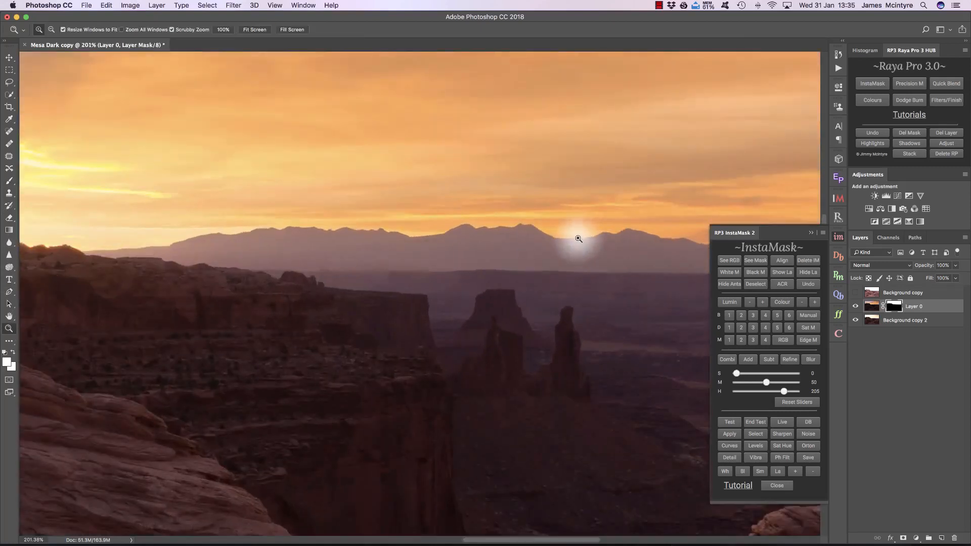
left_click(855, 306)
left_click(856, 307)
left_click(895, 307, "alt")
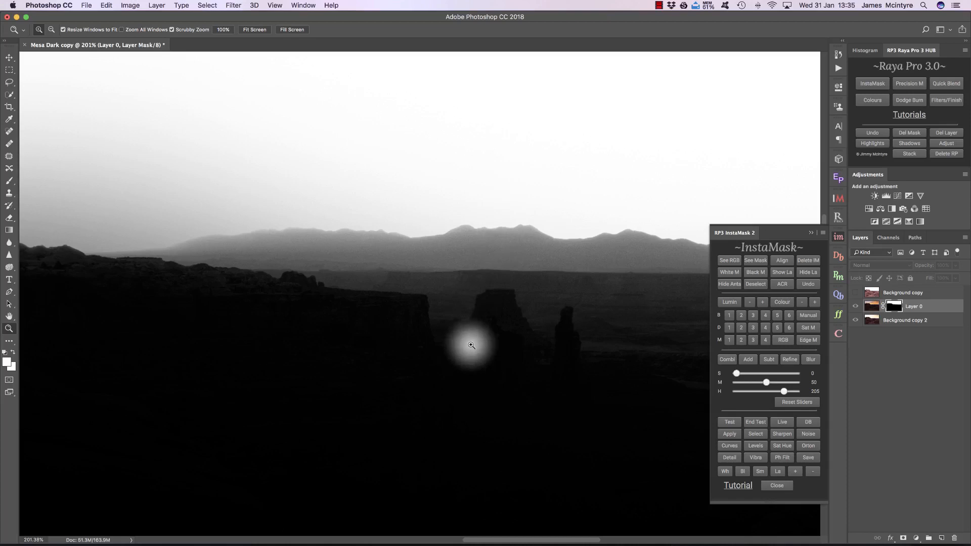
left_click(871, 305)
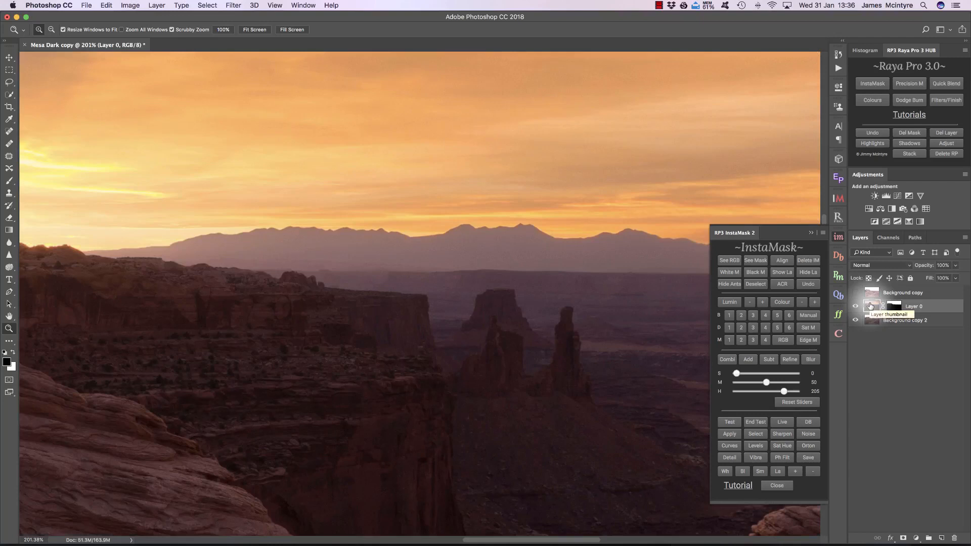
key("super+0")
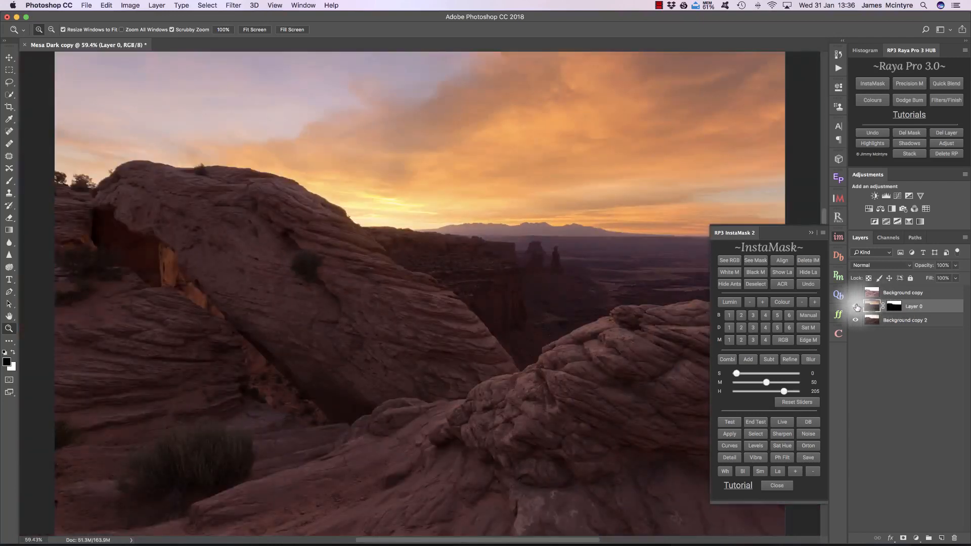
Hide Layer 0, preview the bright exposure on the Background copy layer, and hide that layer again so only the base exposure shows.
left_click(856, 306)
left_click(892, 294)
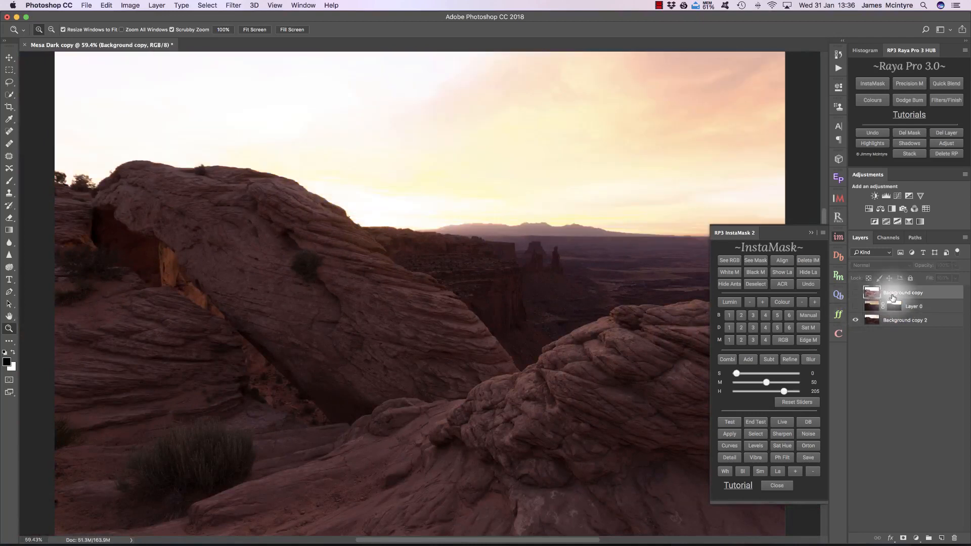
left_click(856, 294)
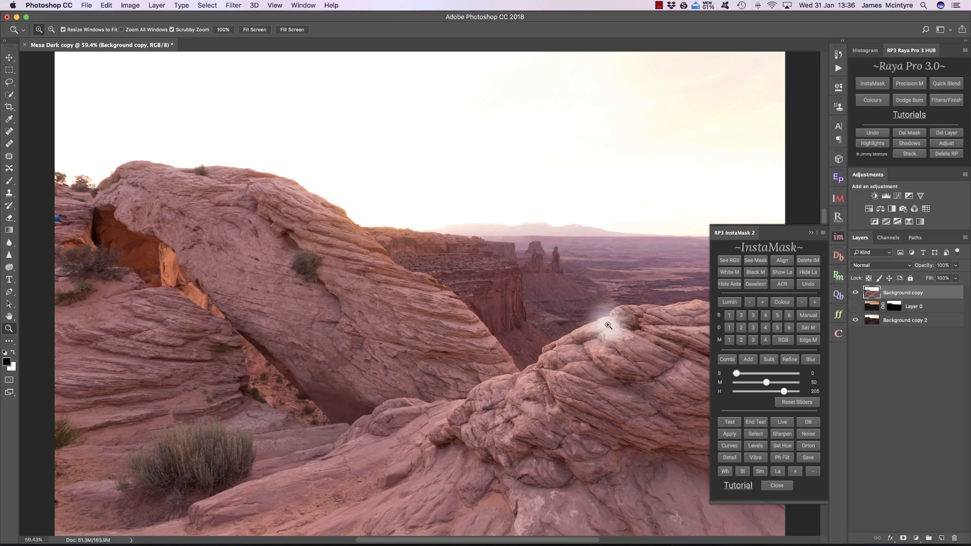
left_click(808, 275)
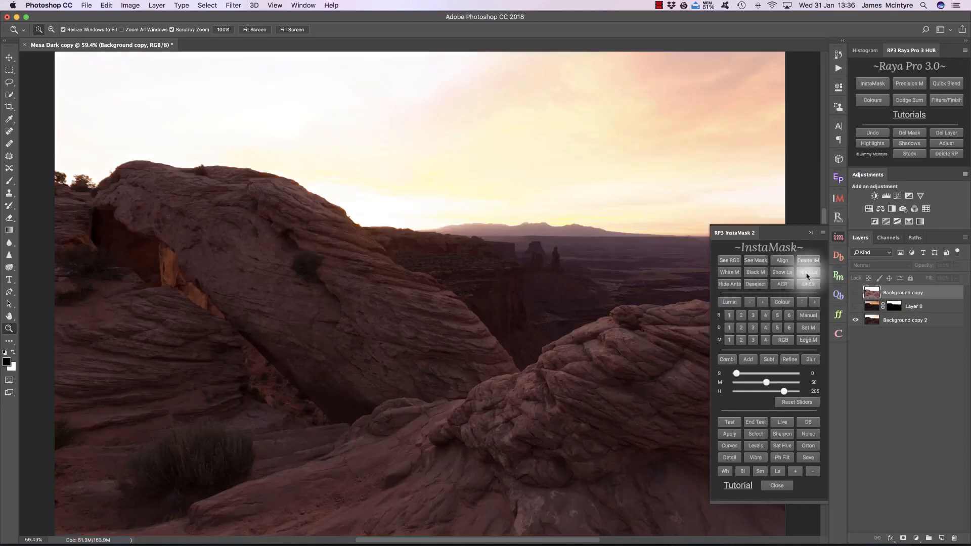
Try the Darks 1, 4 and 3 luminosity masks on the base exposure and generate the Darks 5 mask.
left_click(729, 328)
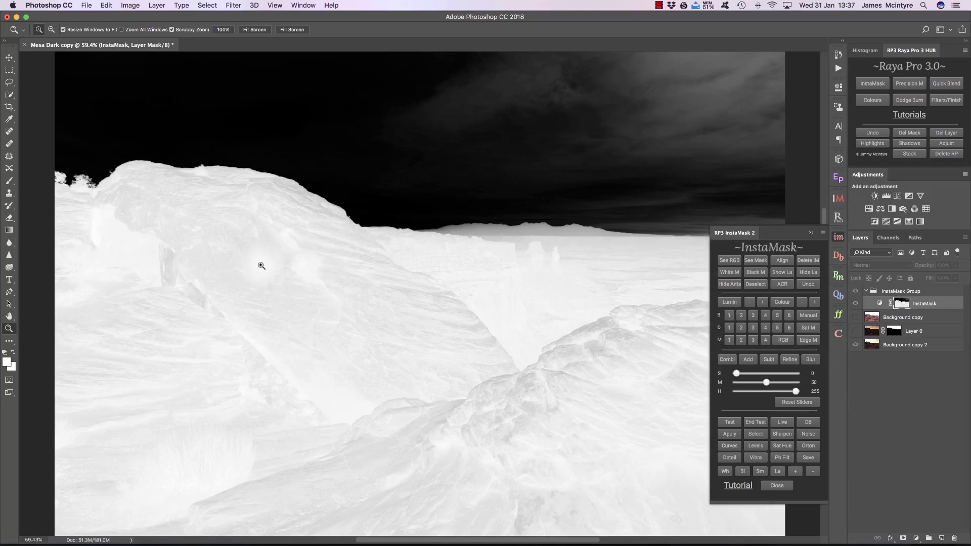
left_click(765, 329)
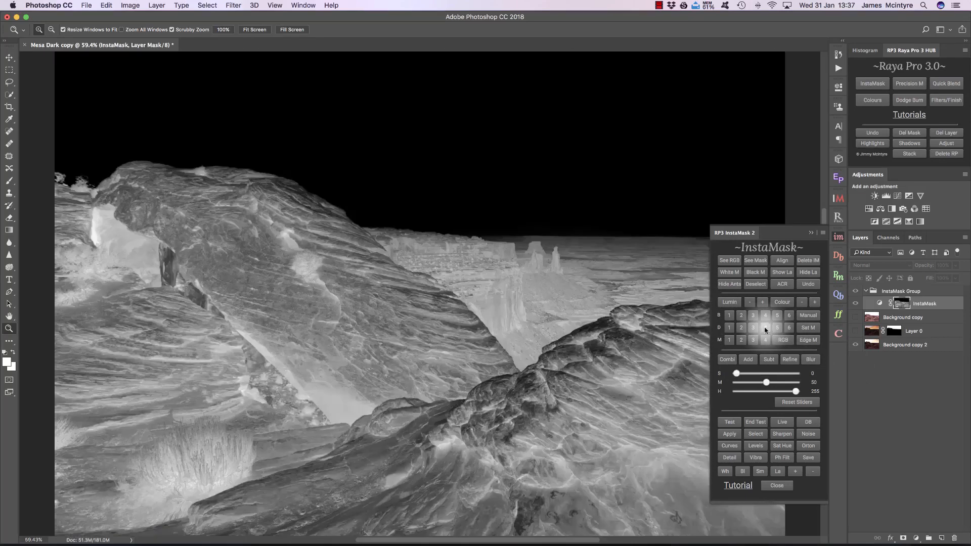
left_click(753, 328)
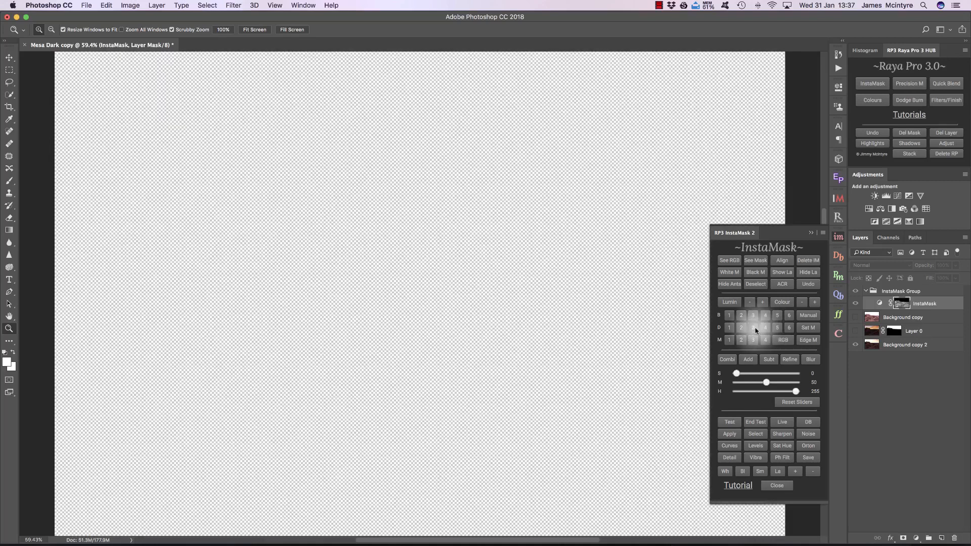
left_click(728, 328)
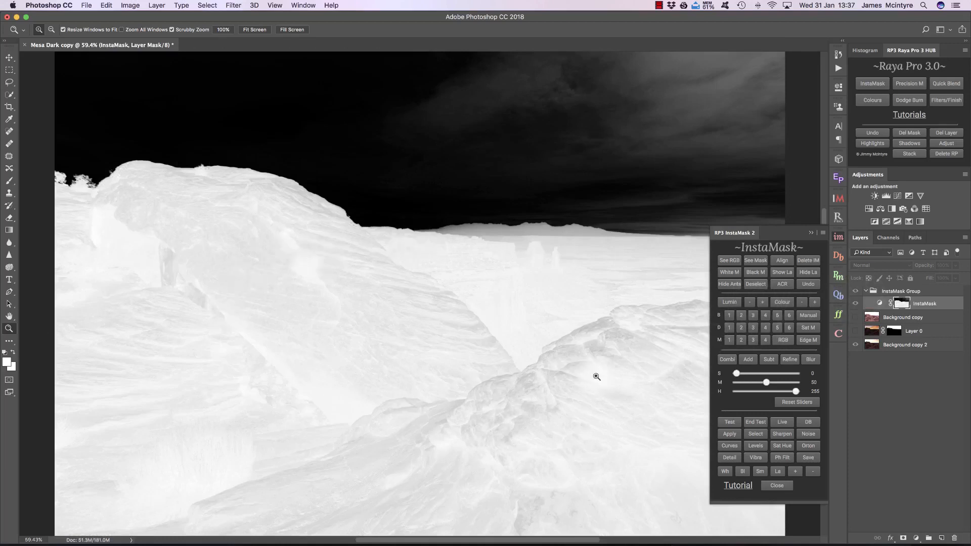
left_click(778, 329)
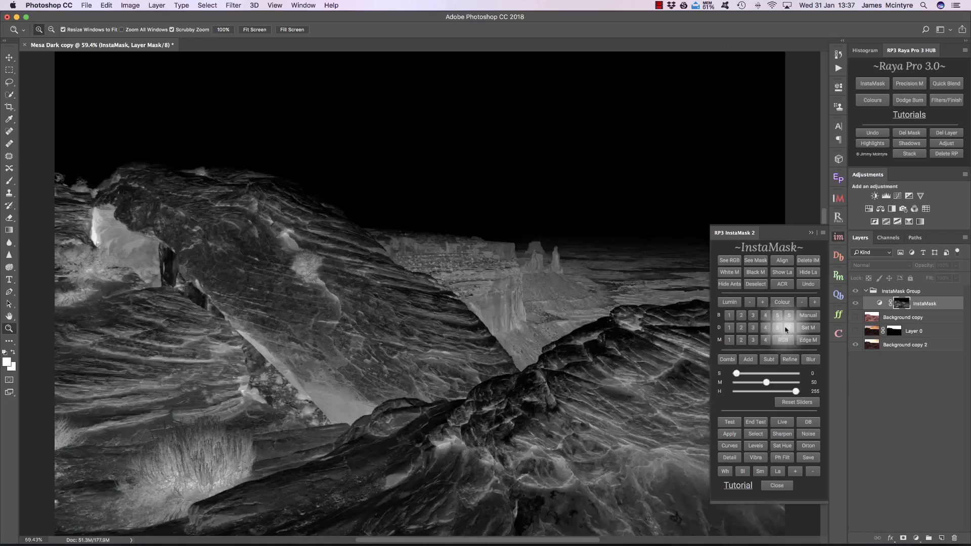
Load the darks mask as a selection, add a black mask to the Background copy layer and show that layer.
left_click(755, 432)
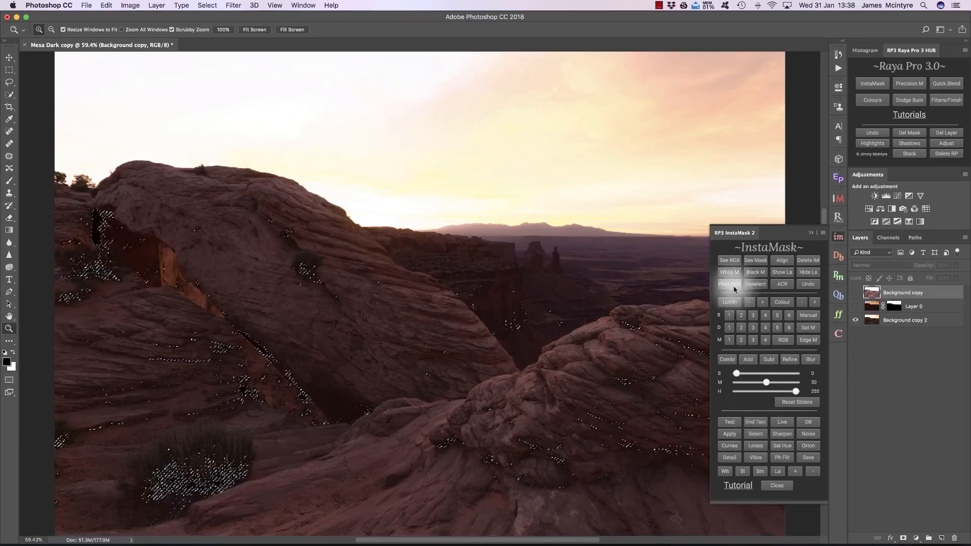
left_click(756, 272)
left_click(792, 277)
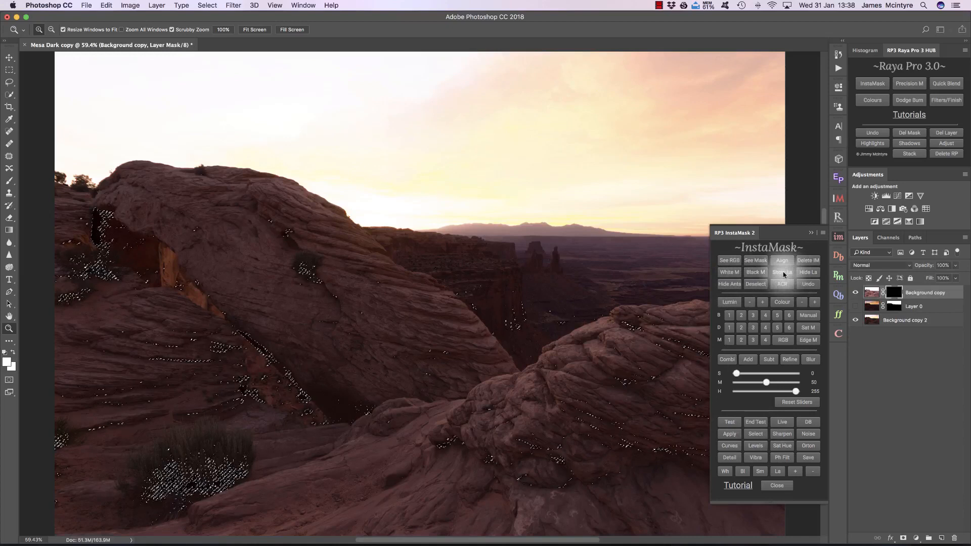
Try painting the rocks white on the Background copy mask through the darks selection, and delete that mask and hide the layer.
left_click(728, 282)
left_click(724, 469)
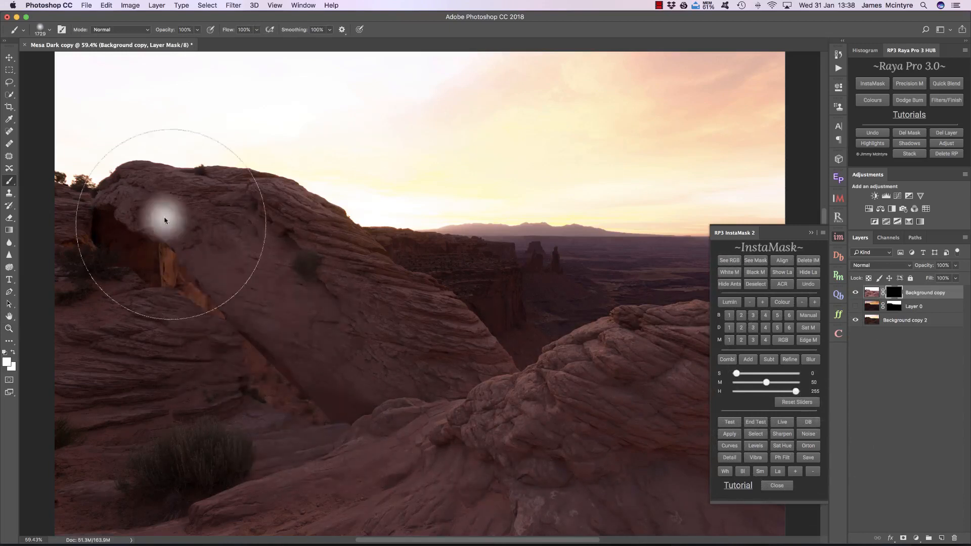
left_click_drag(526, 342, 509, 364)
mouse_move(147, 408)
left_mouse_down()
mouse_move(1, 288)
mouse_move(436, 365)
mouse_move(276, 374)
left_mouse_up()
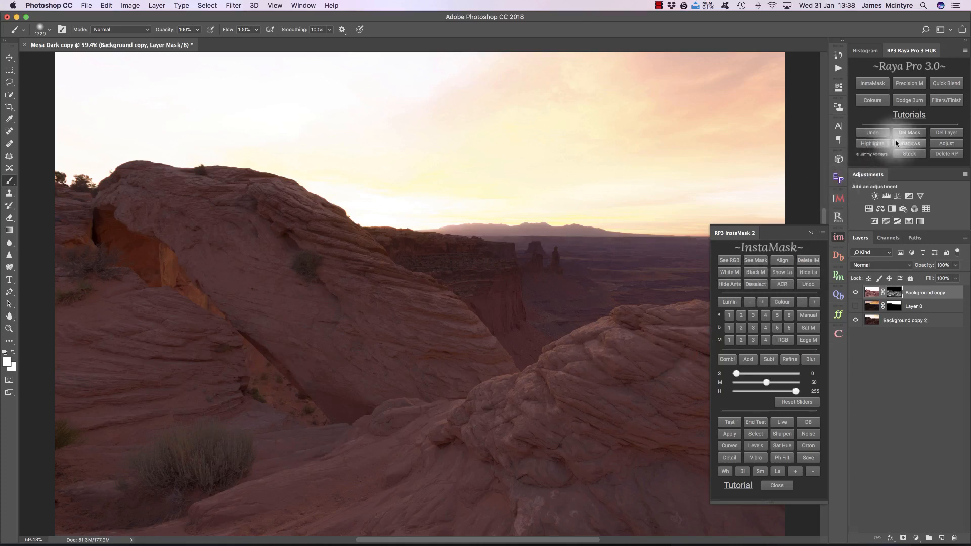
left_click(910, 133)
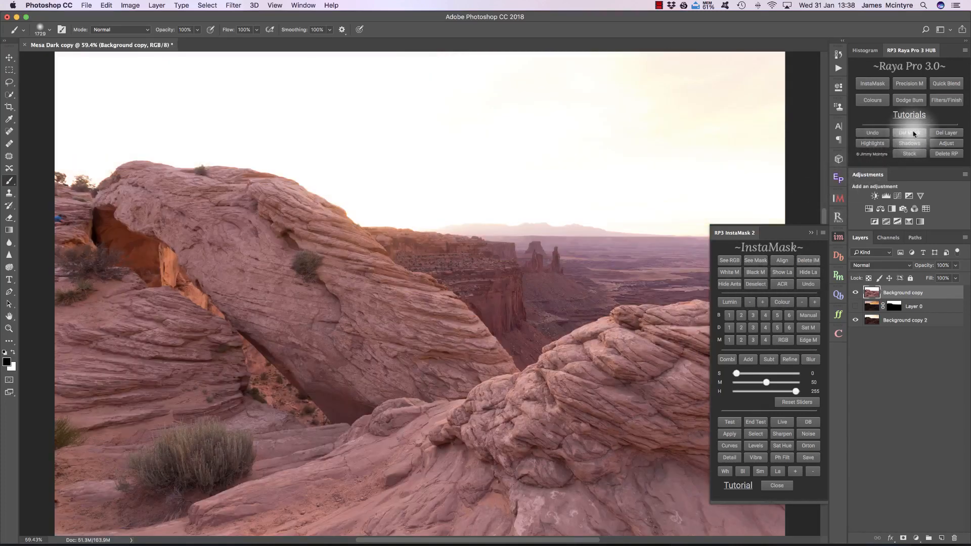
left_click(808, 274)
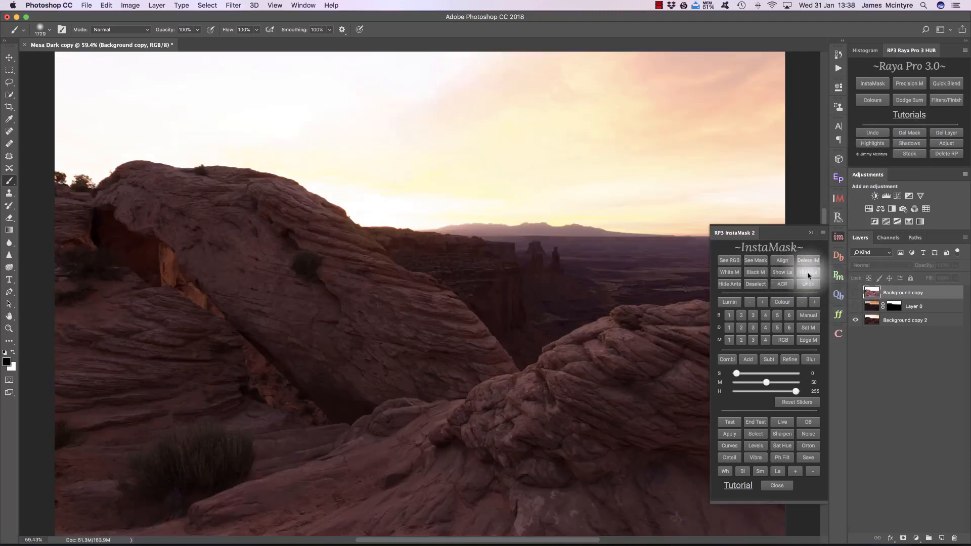
Generate the Darks 1 mask on the base exposure, refine it with shadows at 19 and midtones at 61, and load it as a selection.
left_click(729, 327)
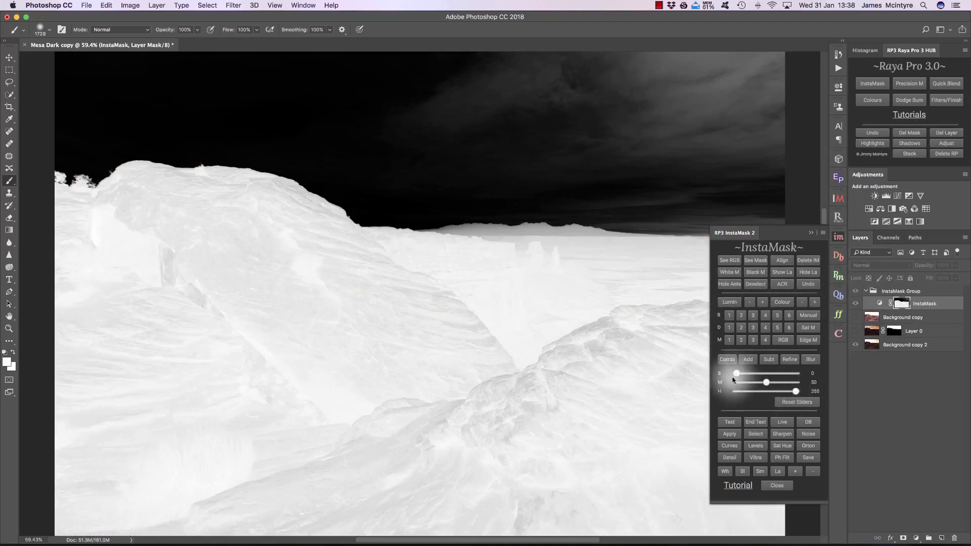
left_click_drag(737, 374, 773, 382)
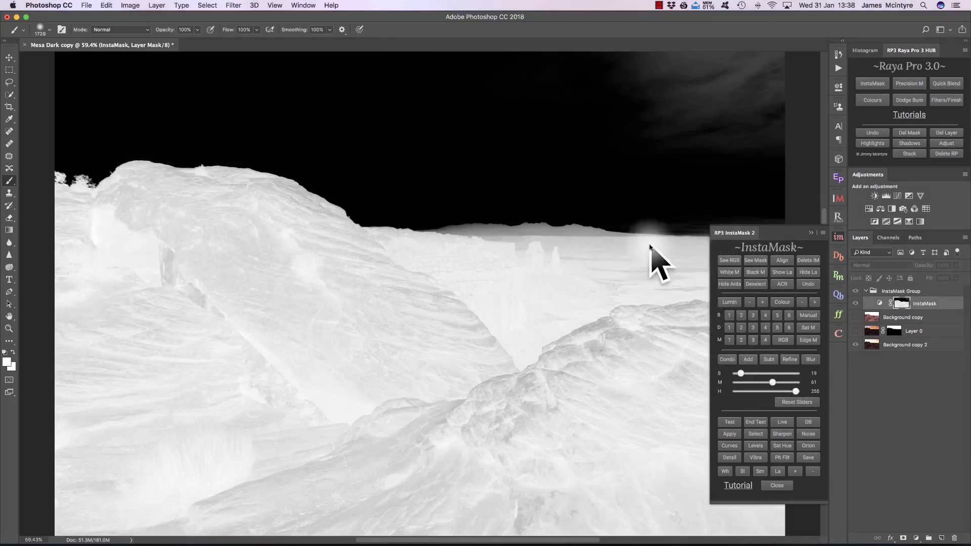
left_click(756, 434)
Add a black mask to the Background copy layer and show that layer with the selection edges hidden.
left_click(805, 273)
left_click(729, 286)
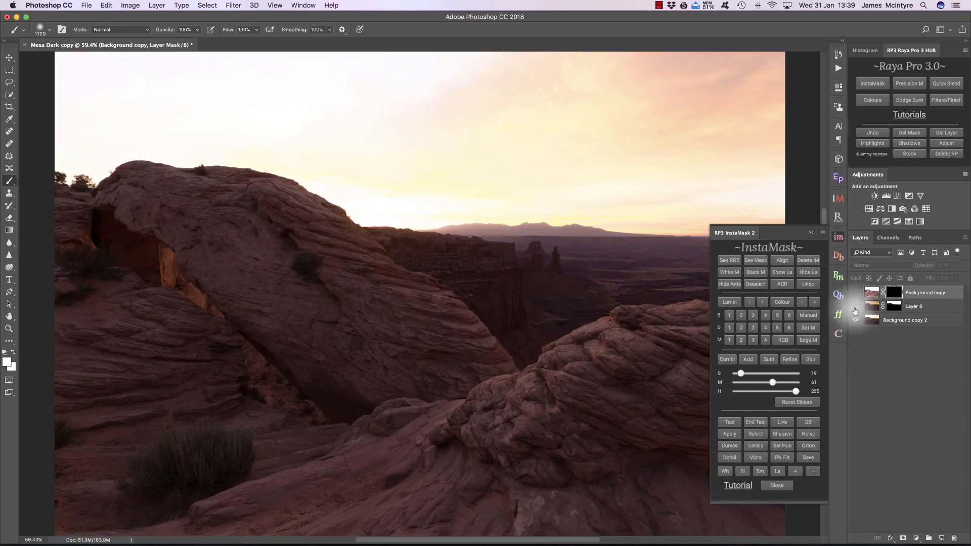
left_click(813, 271)
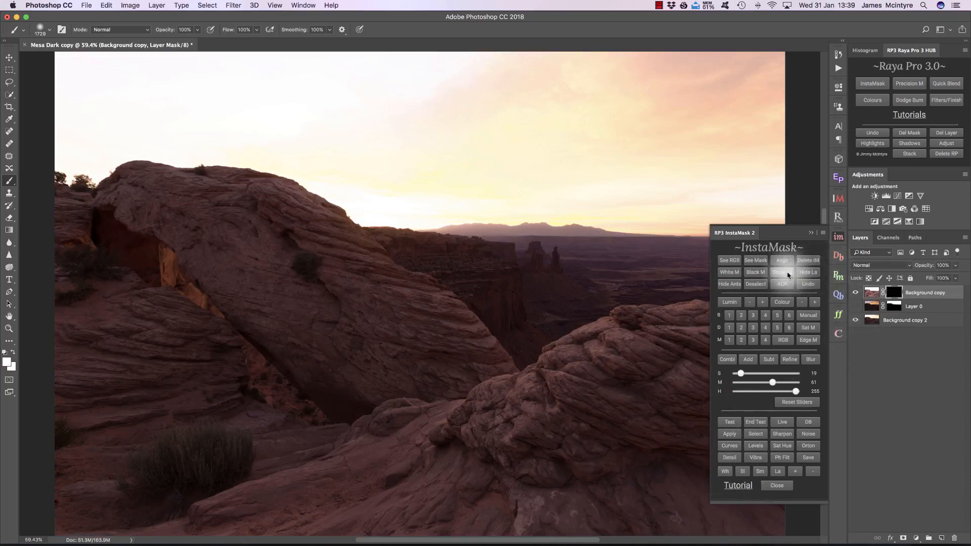
Paint the rocks and canyon white on the Background copy mask through the selection, and show Layer 0 with the selection cleared.
mouse_move(113, 260)
left_mouse_down()
mouse_move(237, 252)
mouse_move(398, 322)
mouse_move(657, 337)
mouse_move(646, 346)
mouse_move(799, 362)
mouse_move(781, 414)
mouse_move(532, 429)
mouse_move(275, 341)
mouse_move(80, 296)
mouse_move(65, 386)
mouse_move(341, 446)
mouse_move(778, 466)
mouse_move(859, 481)
mouse_move(547, 513)
mouse_move(247, 477)
mouse_move(23, 494)
mouse_move(60, 357)
left_mouse_up()
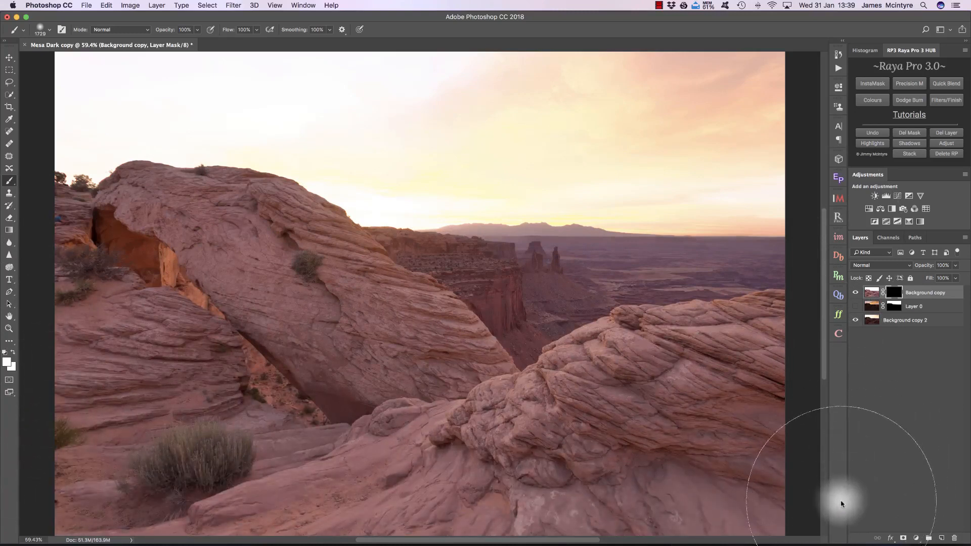
left_click(856, 307)
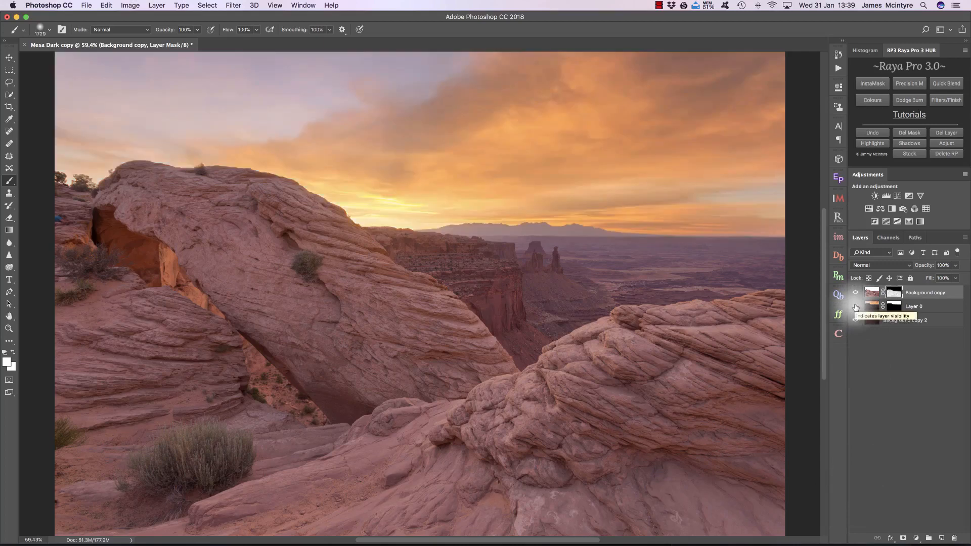
key("super+d")
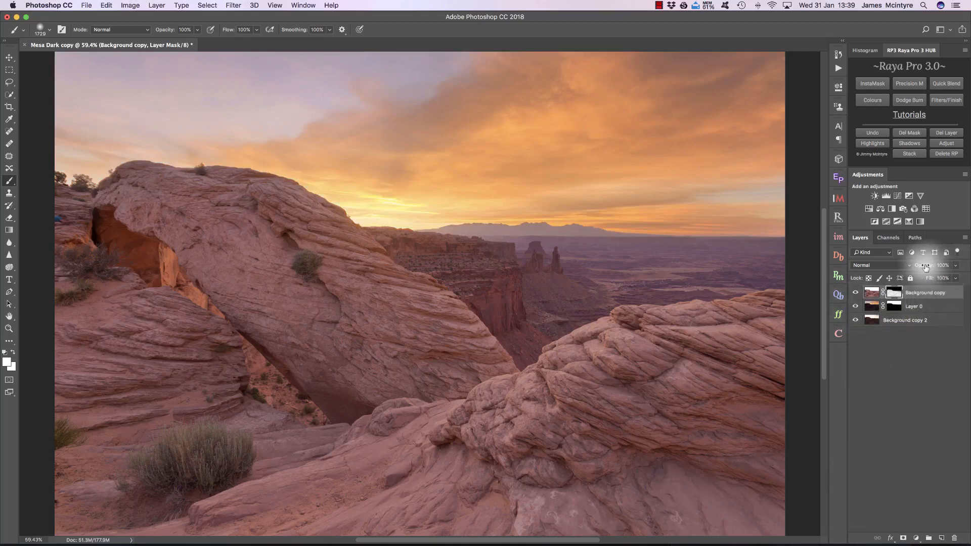
Try the Background copy layer at 61% and 100% opacity and settle on 51%.
left_click_drag(926, 267, 907, 268)
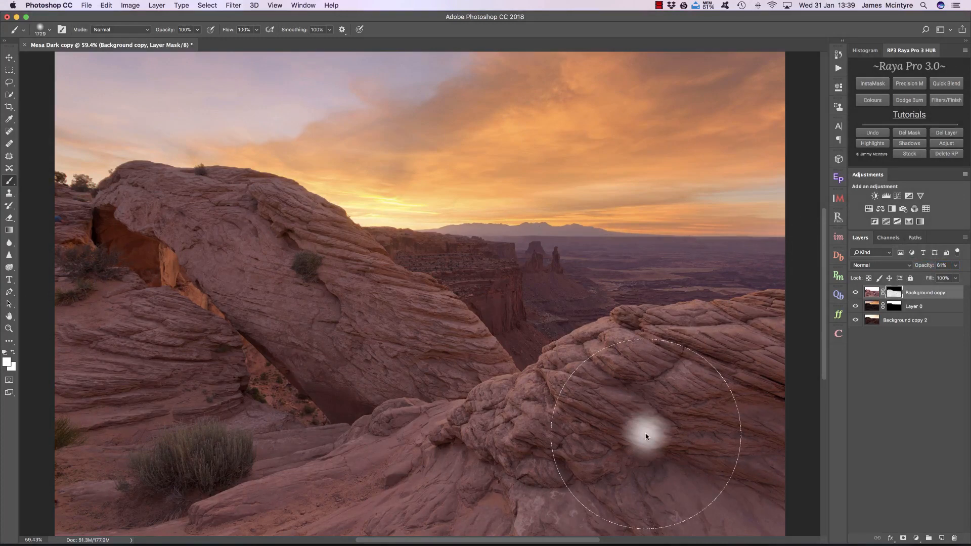
key("z")
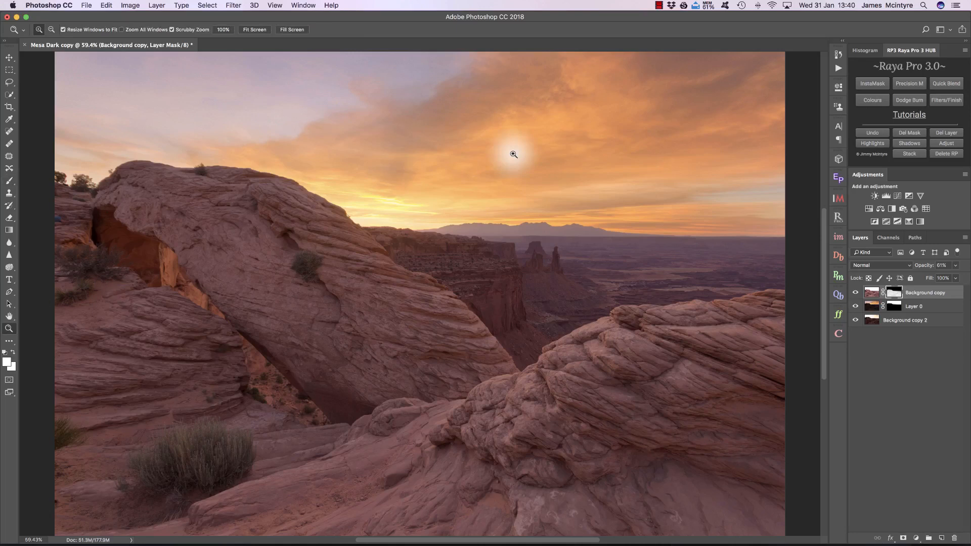
scroll(668, 238, "left", 2)
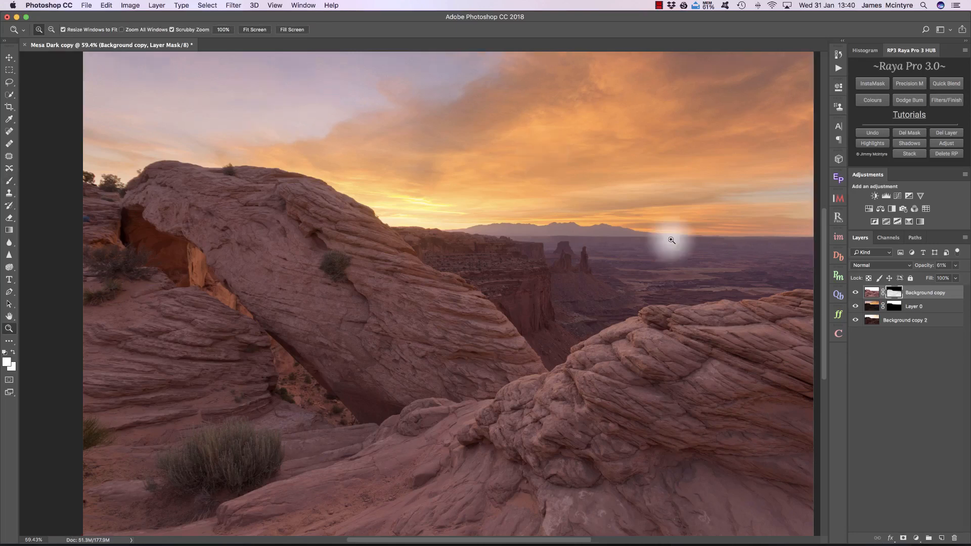
left_click_drag(920, 268, 969, 268)
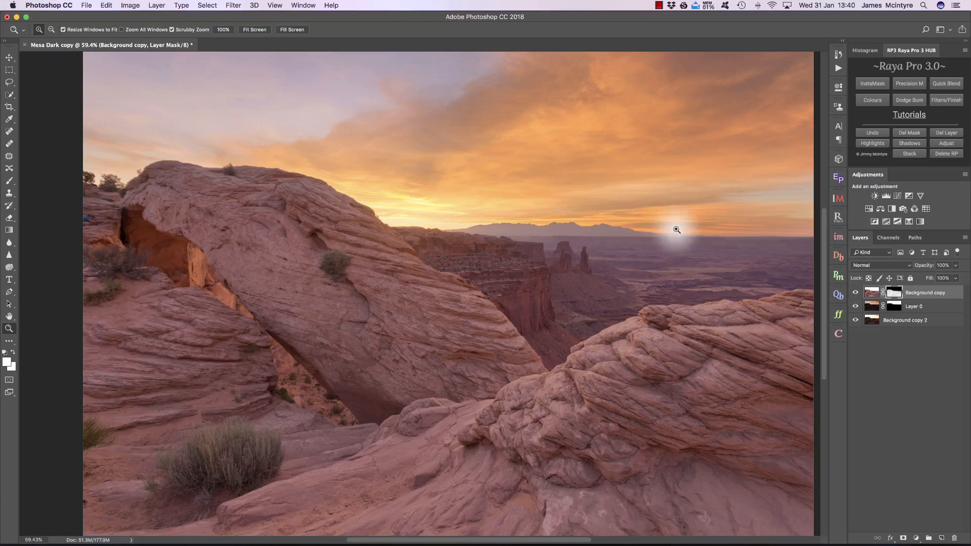
scroll(676, 230, "right", 3)
mouse_move(928, 266)
left_mouse_down()
mouse_move(902, 269)
mouse_move(923, 268)
left_mouse_up()
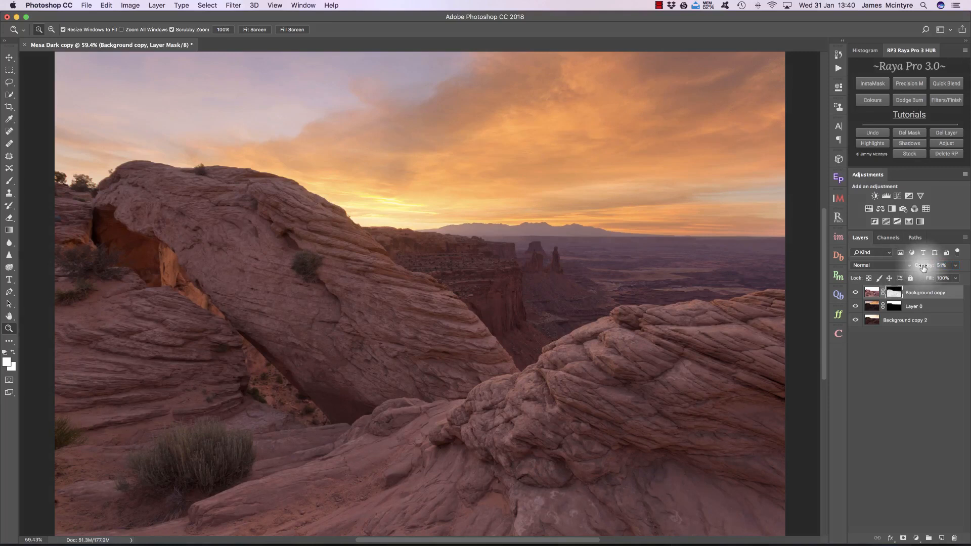
Compare the blend with the Background copy layer hidden and shown several times, and with Layer 0 toggled as well.
left_click(856, 293)
left_click(855, 293)
left_click(856, 292)
left_click(856, 293)
left_click(855, 293)
left_click(855, 293)
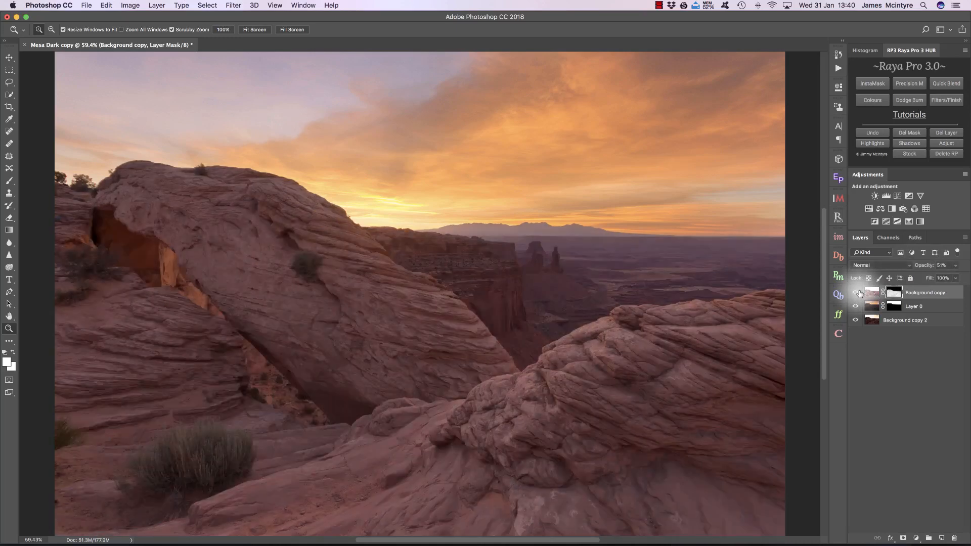
left_click_drag(857, 307, 855, 296)
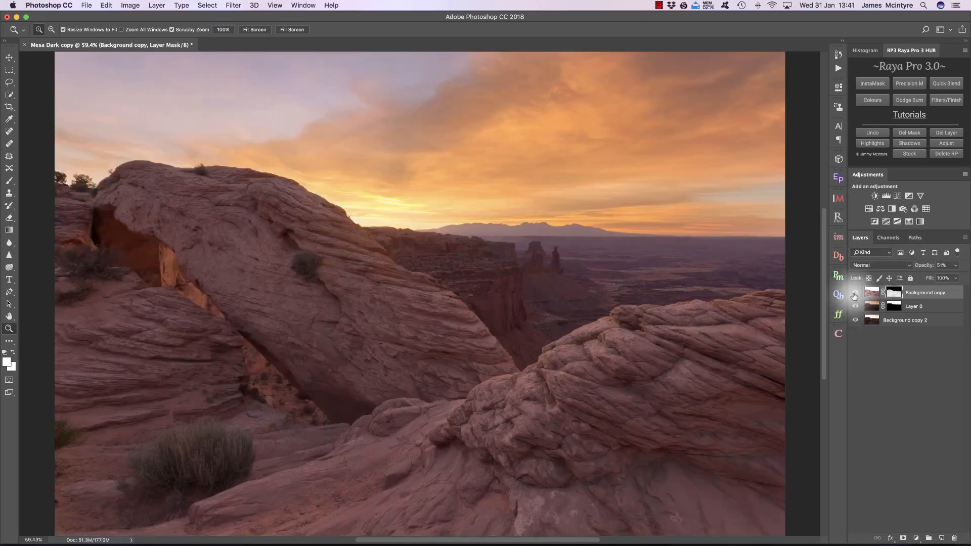